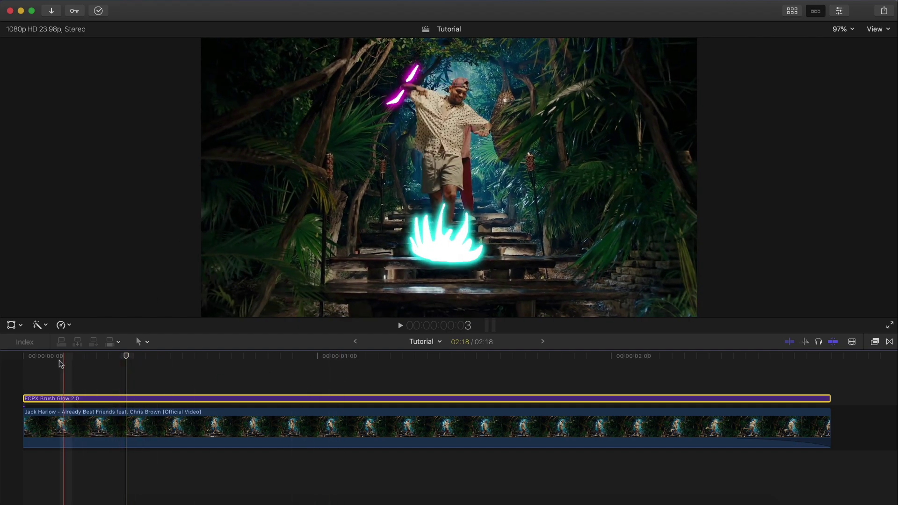
Step: Play back and skim the Tutorial project to preview the finished glow drawings on the dancer
{"action": "key", "text": "space"}
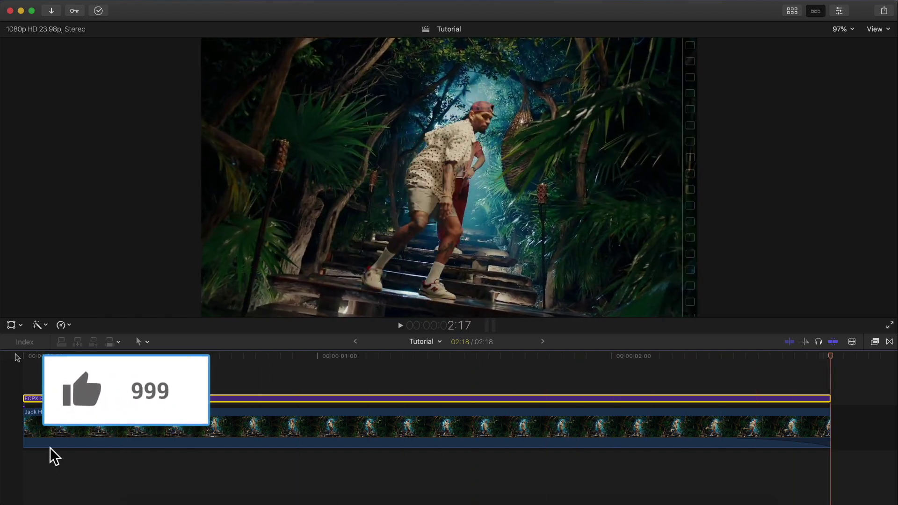
{"action": "left_click", "coordinate": [129, 356]}
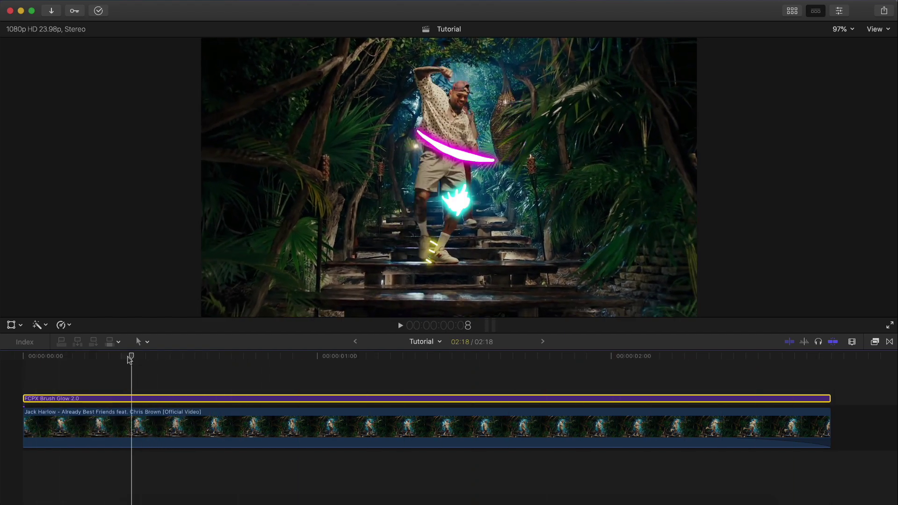
{"action": "left_click_drag", "start_coordinate": [129, 359], "coordinate": [457, 391]}
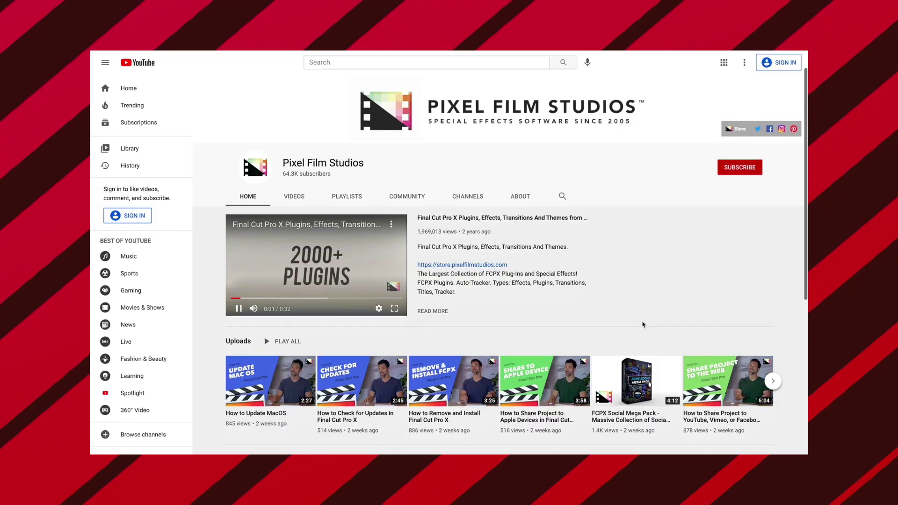
Step: Browse the Pixel Film Studios YouTube channel and look through its Comprehensive Video Tutorials playlist
{"action": "scroll", "coordinate": [642, 324], "scroll_direction": "down", "scroll_amount": 10}
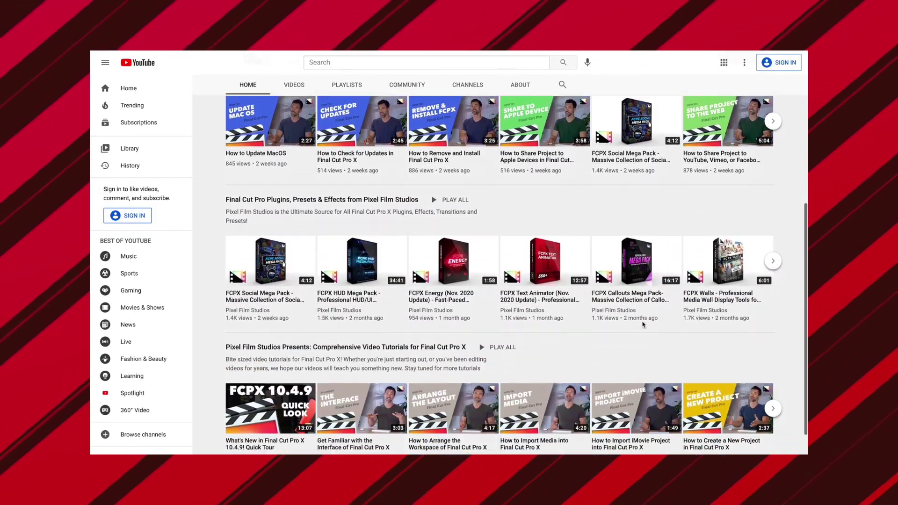
{"action": "scroll", "coordinate": [642, 324], "scroll_direction": "up", "scroll_amount": 10}
{"action": "left_click", "coordinate": [355, 224]}
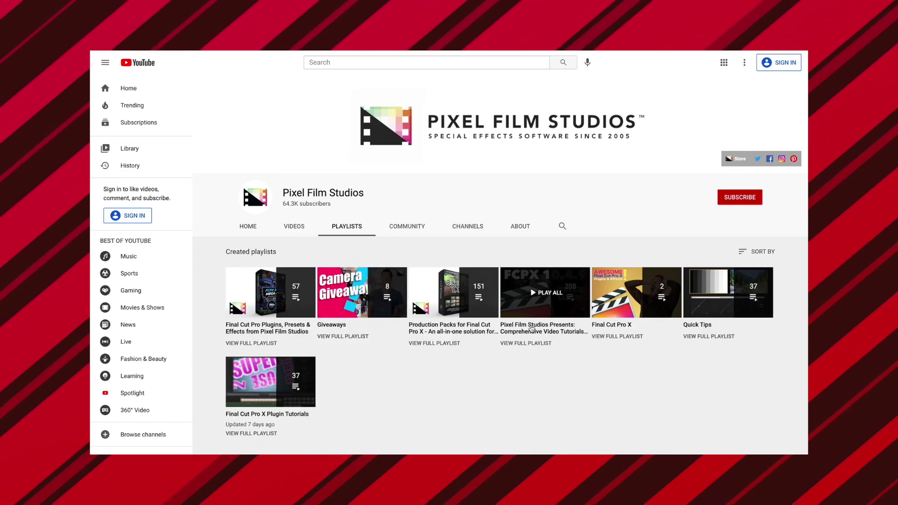
{"action": "left_click", "coordinate": [531, 329]}
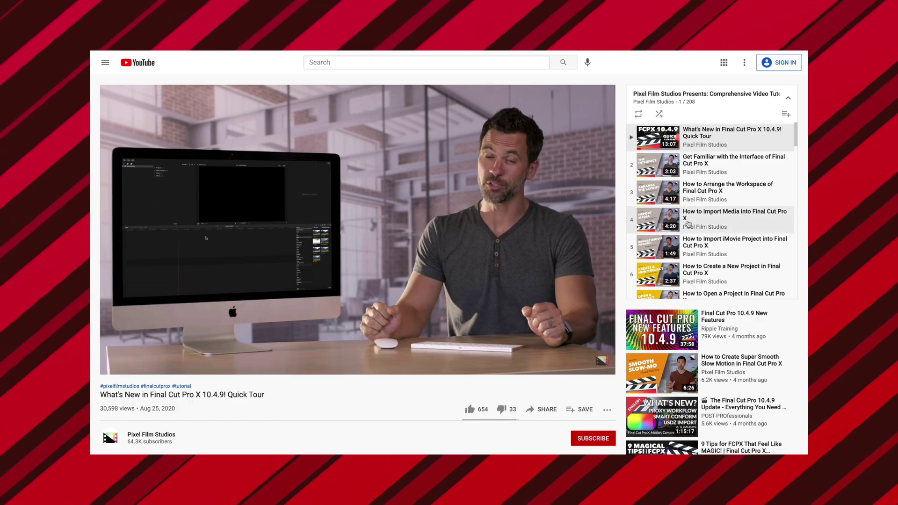
{"action": "scroll", "coordinate": [688, 224], "scroll_direction": "down", "scroll_amount": 15}
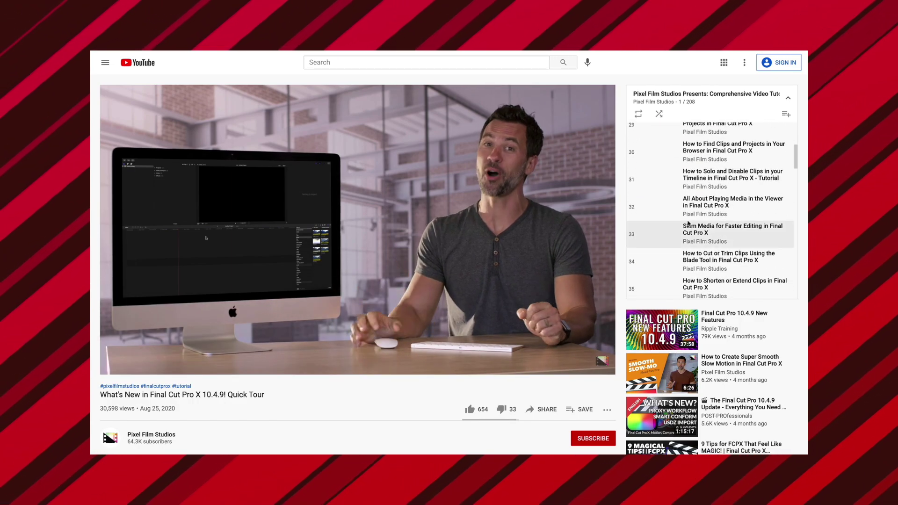
{"action": "scroll", "coordinate": [687, 224], "scroll_direction": "up", "scroll_amount": 5}
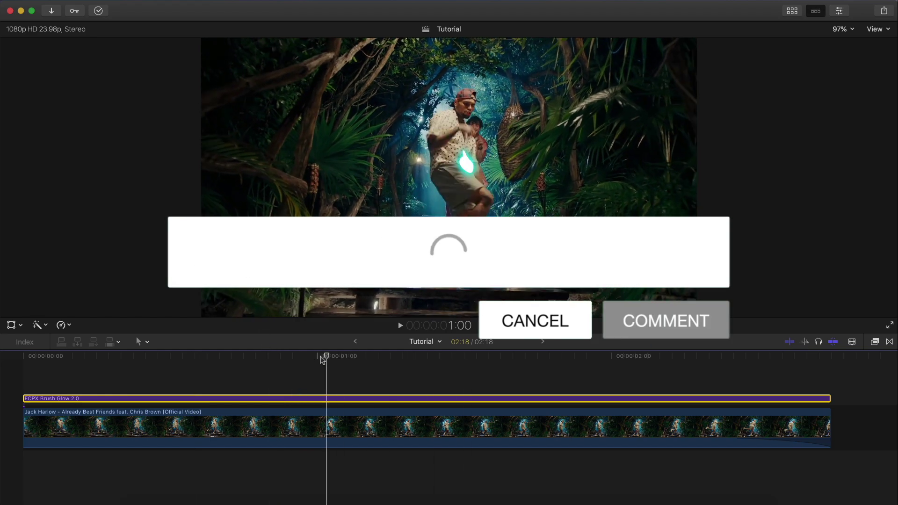
Step: Skim the dance clip in the timeline, select it and park the playhead at frame 15
{"action": "mouse_move", "coordinate": [323, 359]}
{"action": "left_mouse_down"}
{"action": "mouse_move", "coordinate": [142, 364]}
{"action": "mouse_move", "coordinate": [437, 344]}
{"action": "mouse_move", "coordinate": [437, 357]}
{"action": "mouse_move", "coordinate": [561, 357]}
{"action": "left_mouse_up"}
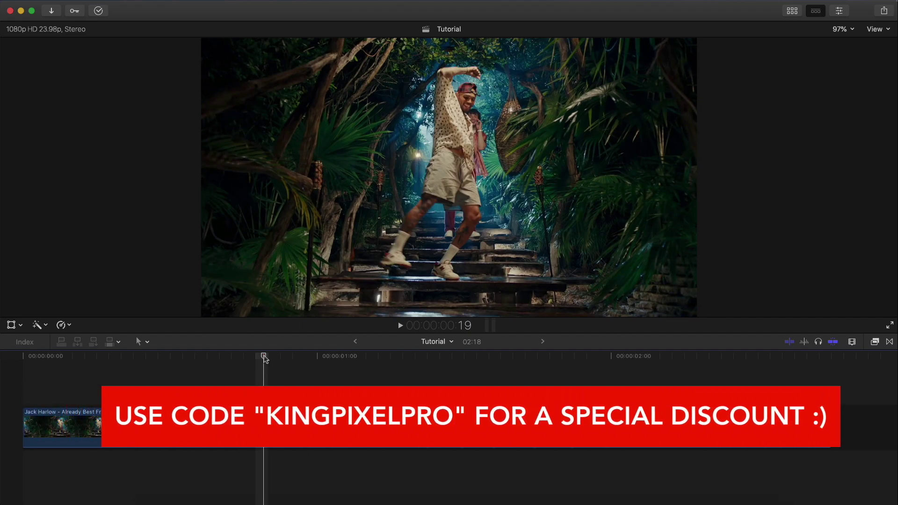
{"action": "left_click", "coordinate": [268, 425]}
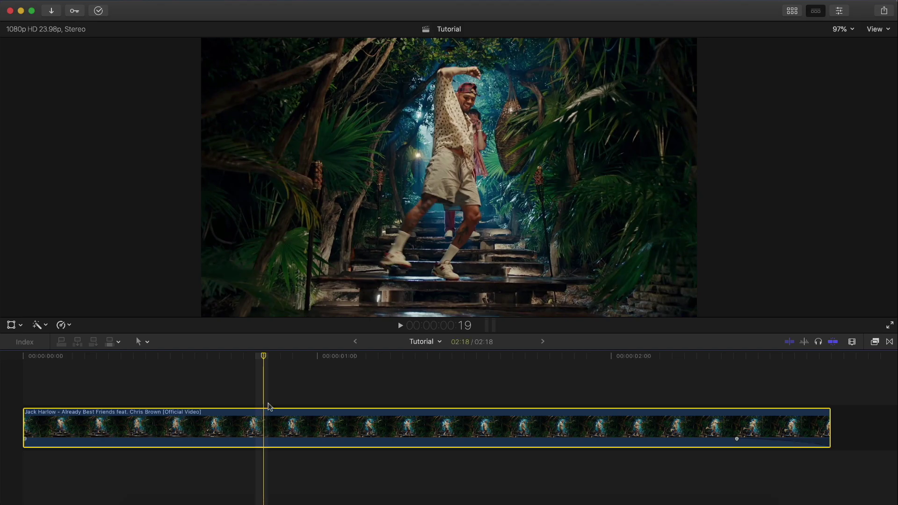
{"action": "left_click_drag", "start_coordinate": [267, 359], "coordinate": [215, 357]}
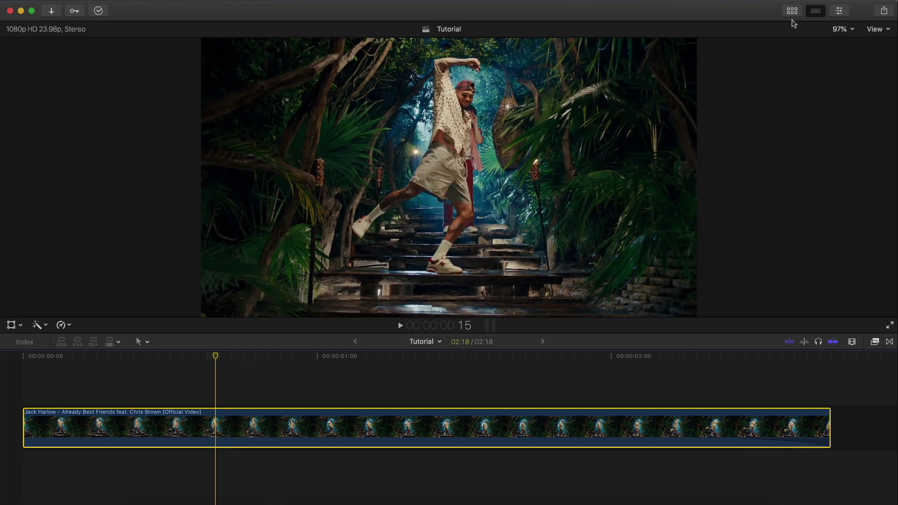
Step: Show the installed titles in the Pixel Film Studios - FCPX Brush Glow category and preview the FCPX Brush Glow 2.0 title
{"action": "left_click", "coordinate": [792, 12]}
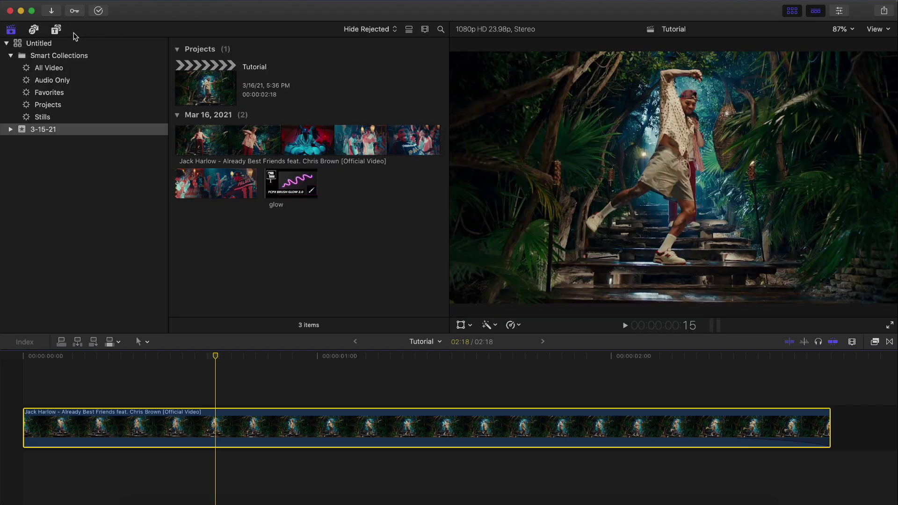
{"action": "left_click", "coordinate": [57, 29]}
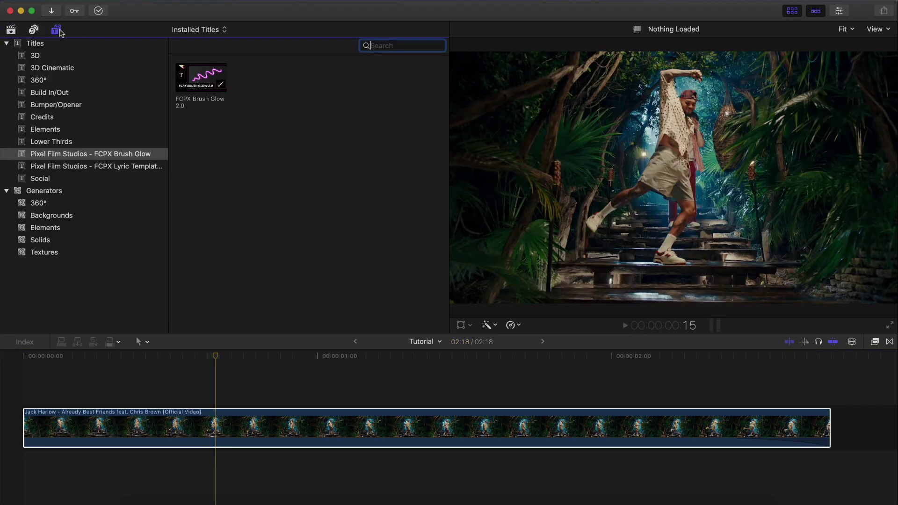
{"action": "left_click", "coordinate": [34, 44]}
{"action": "left_click", "coordinate": [109, 154]}
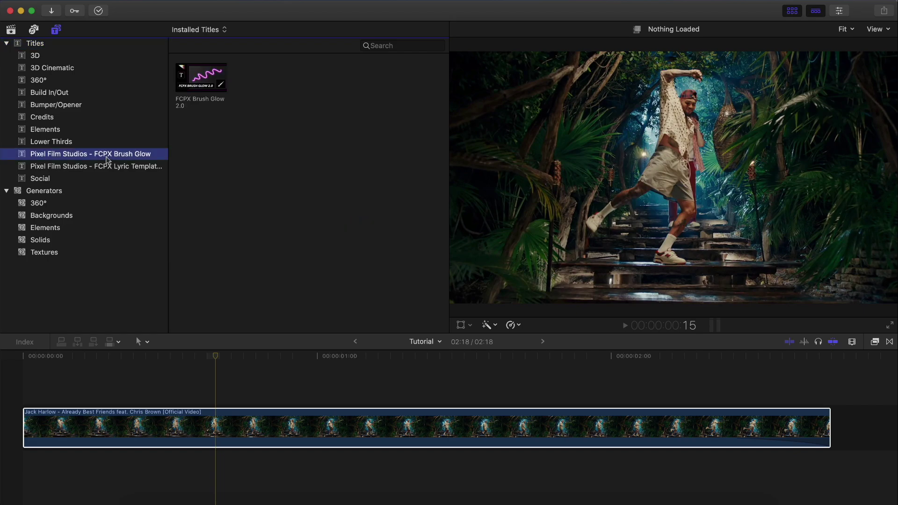
{"action": "left_click", "coordinate": [193, 78]}
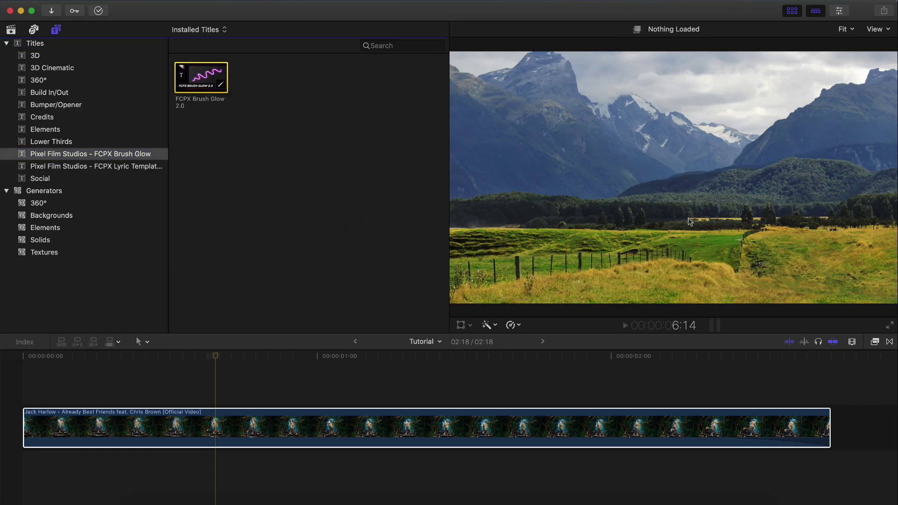
Step: Show the video effects in the Pixel Film Studios - FCPX Brush Glow category and preview the FCPX Brush Glow 2.0 effect
{"action": "left_click", "coordinate": [875, 341]}
{"action": "left_click", "coordinate": [649, 423]}
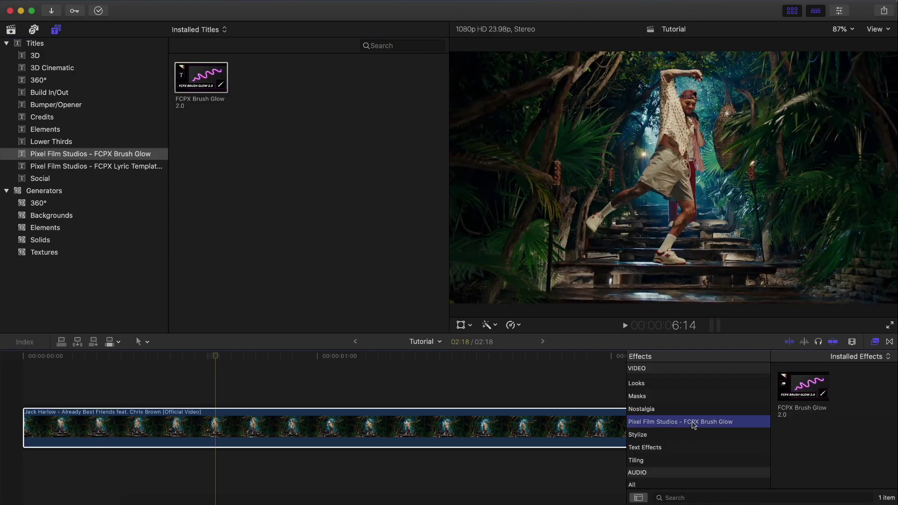
{"action": "left_click", "coordinate": [797, 394]}
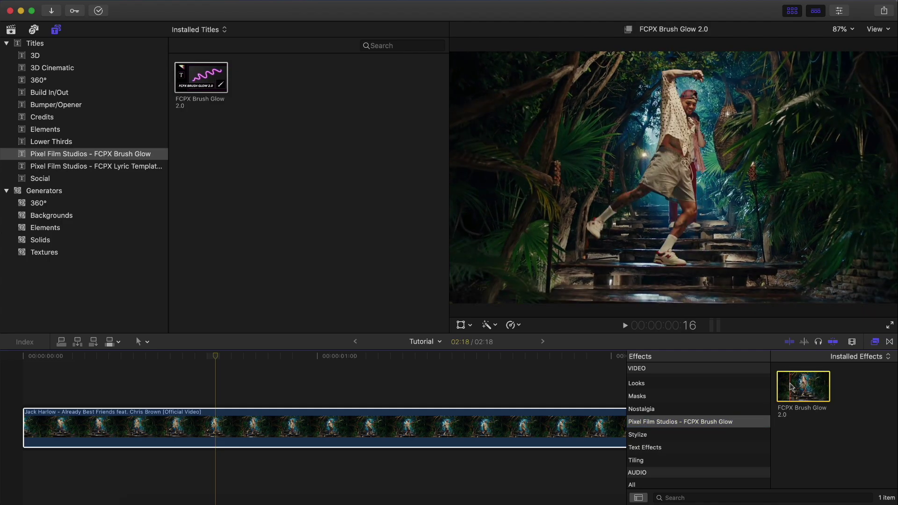
{"action": "mouse_move", "coordinate": [791, 385]}
{"action": "left_mouse_down"}
{"action": "mouse_move", "coordinate": [382, 387]}
{"action": "mouse_move", "coordinate": [336, 433]}
{"action": "left_mouse_up"}
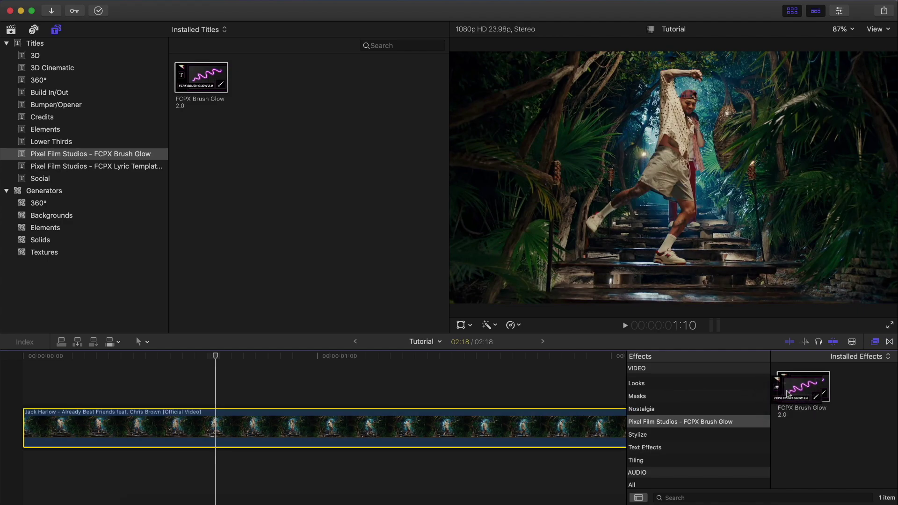
Step: Add the FCPX Brush Glow 2.0 title above the start of the dance clip and trim it to end with the clip
{"action": "mouse_move", "coordinate": [208, 79]}
{"action": "left_mouse_down"}
{"action": "mouse_move", "coordinate": [54, 344]}
{"action": "mouse_move", "coordinate": [52, 381]}
{"action": "mouse_move", "coordinate": [70, 397]}
{"action": "left_mouse_up"}
{"action": "scroll", "coordinate": [427, 406], "scroll_direction": "right", "scroll_amount": 14}
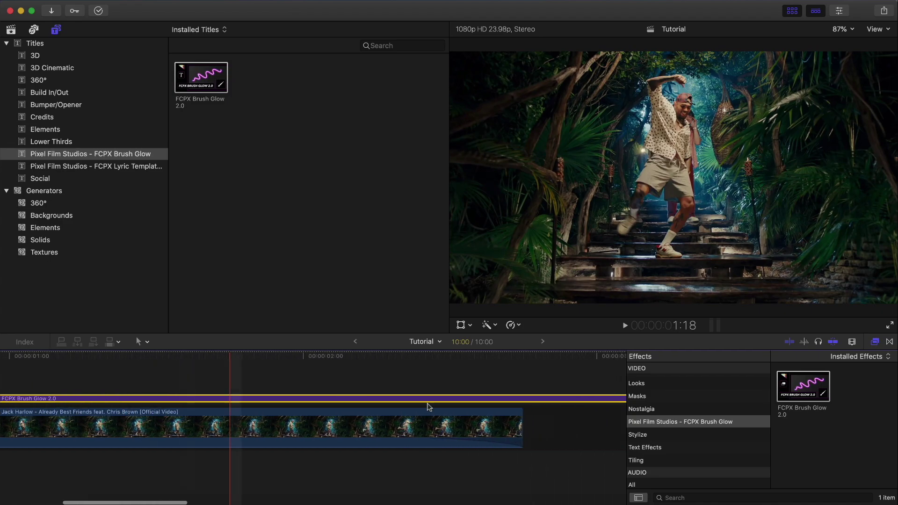
{"action": "scroll", "coordinate": [591, 406], "scroll_direction": "right", "scroll_amount": 8}
{"action": "key", "text": "shift+z"}
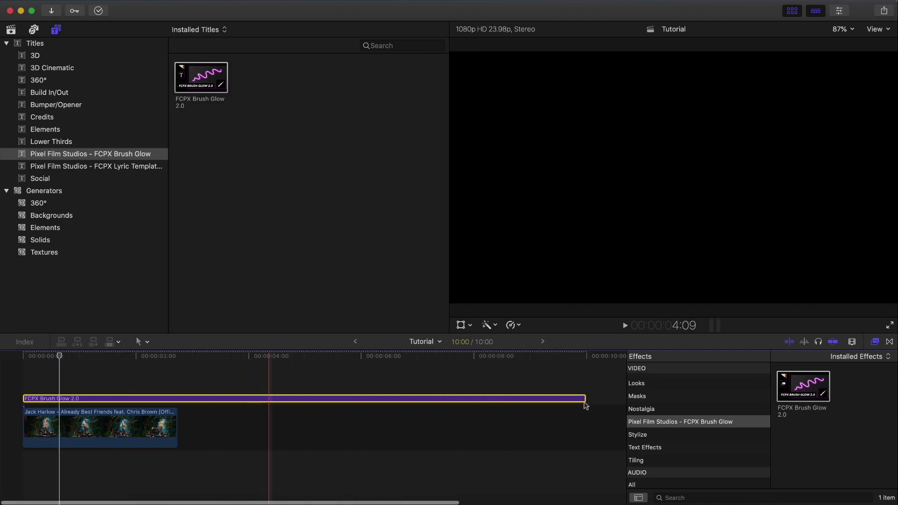
{"action": "left_click_drag", "start_coordinate": [585, 401], "coordinate": [178, 408]}
{"action": "key", "text": "shift+z"}
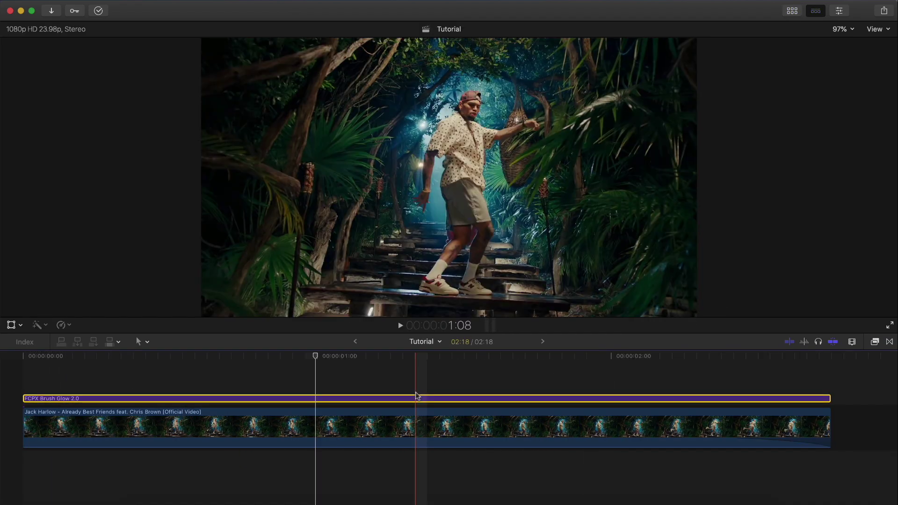
Step: Open the inspector for the FCPX Brush Glow 2.0 title and examine its published parameters
{"action": "left_click", "coordinate": [417, 397]}
{"action": "left_click", "coordinate": [840, 10]}
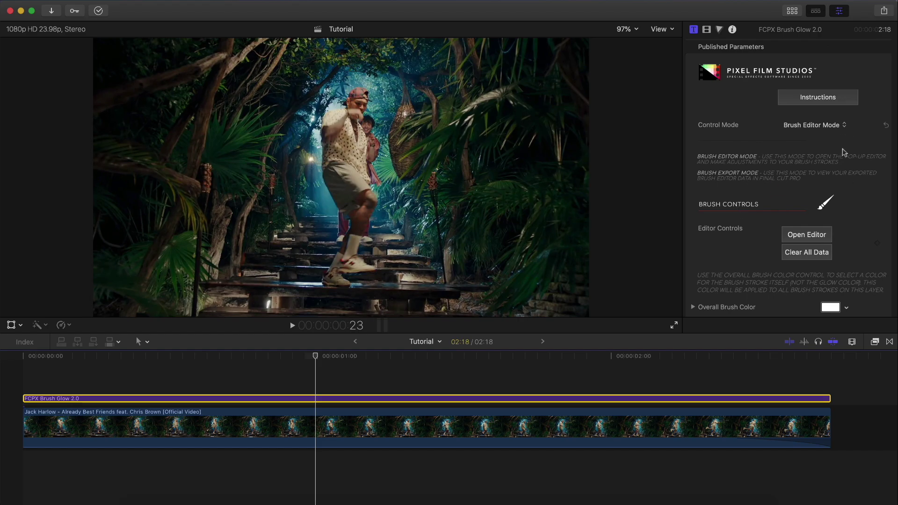
{"action": "scroll", "coordinate": [844, 152], "scroll_direction": "down", "scroll_amount": 5}
{"action": "scroll", "coordinate": [844, 154], "scroll_direction": "up", "scroll_amount": 2}
{"action": "scroll", "coordinate": [844, 155], "scroll_direction": "up", "scroll_amount": 3}
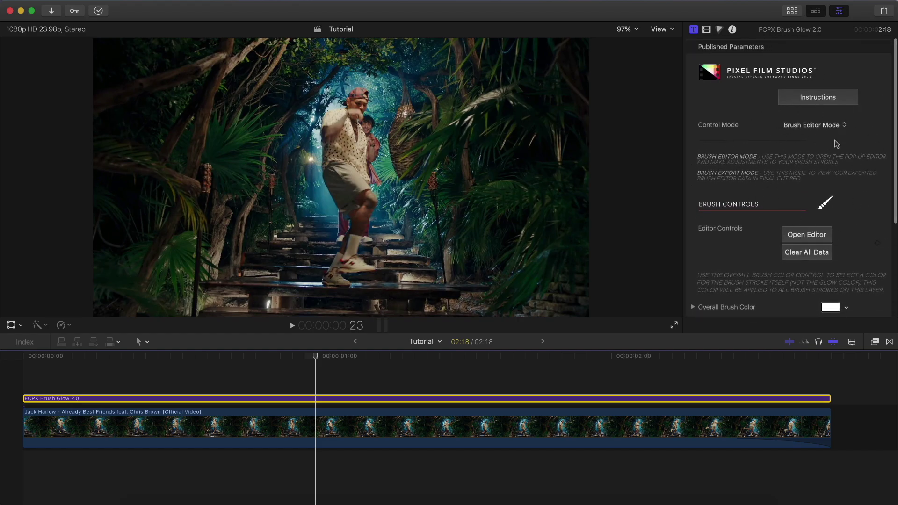
{"action": "scroll", "coordinate": [794, 164], "scroll_direction": "down", "scroll_amount": 5}
{"action": "scroll", "coordinate": [790, 168], "scroll_direction": "up", "scroll_amount": 5}
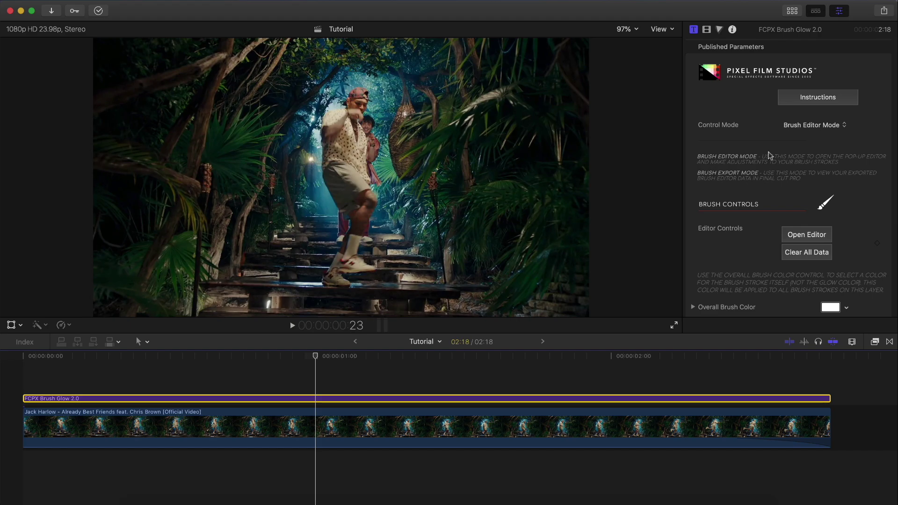
{"action": "scroll", "coordinate": [754, 189], "scroll_direction": "down", "scroll_amount": 3}
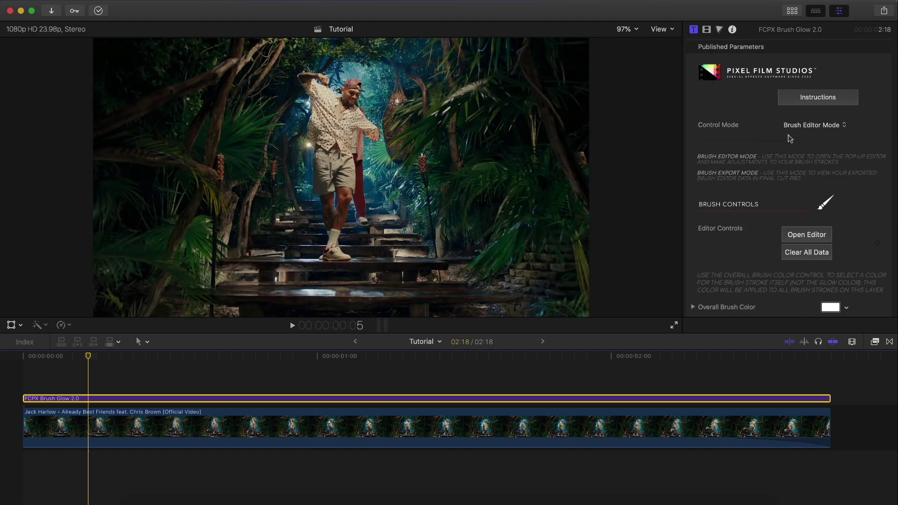
Step: Reopen the installed titles and point out the FCPX Brush Glow 2.0 title
{"action": "left_click", "coordinate": [795, 13]}
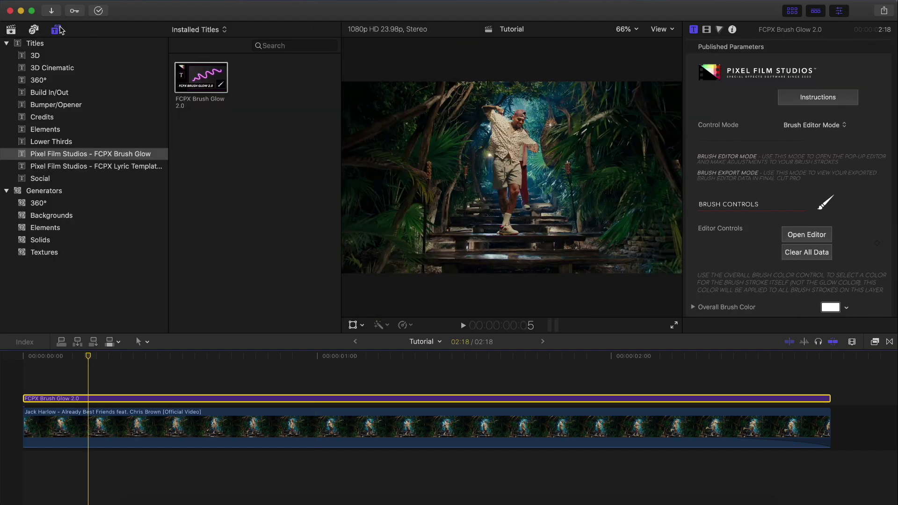
{"action": "left_click", "coordinate": [59, 30]}
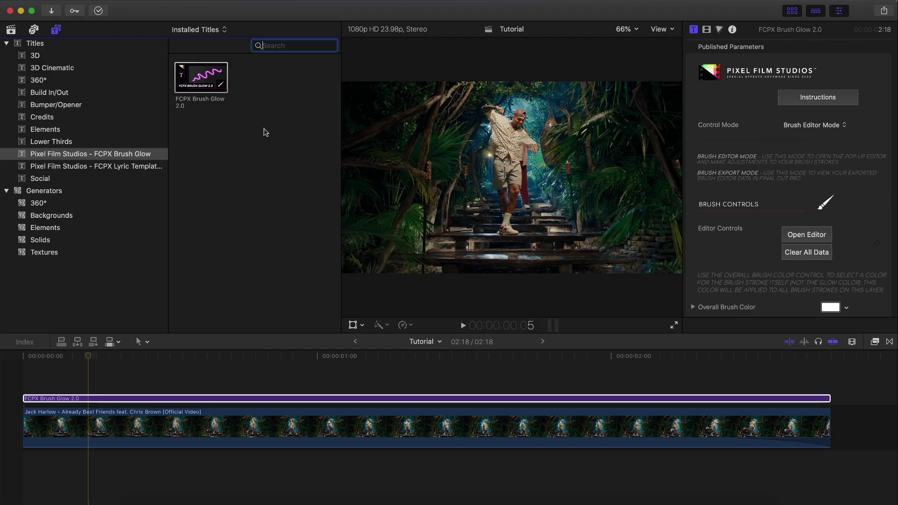
{"action": "left_click", "coordinate": [200, 82]}
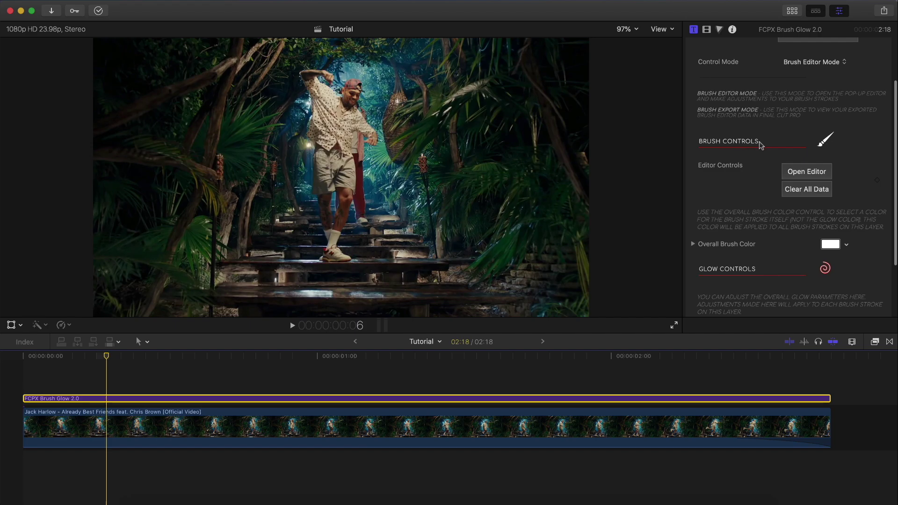
Step: Open the title's FCPX Brush instructions, read through to page 3, and close them
{"action": "scroll", "coordinate": [759, 145], "scroll_direction": "up", "scroll_amount": 3}
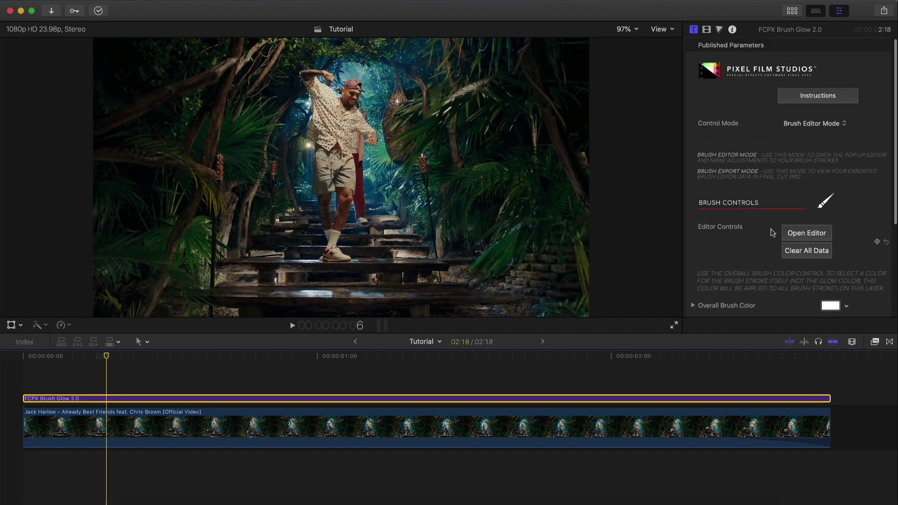
{"action": "scroll", "coordinate": [718, 228], "scroll_direction": "down", "scroll_amount": 5}
{"action": "scroll", "coordinate": [729, 187], "scroll_direction": "up", "scroll_amount": 5}
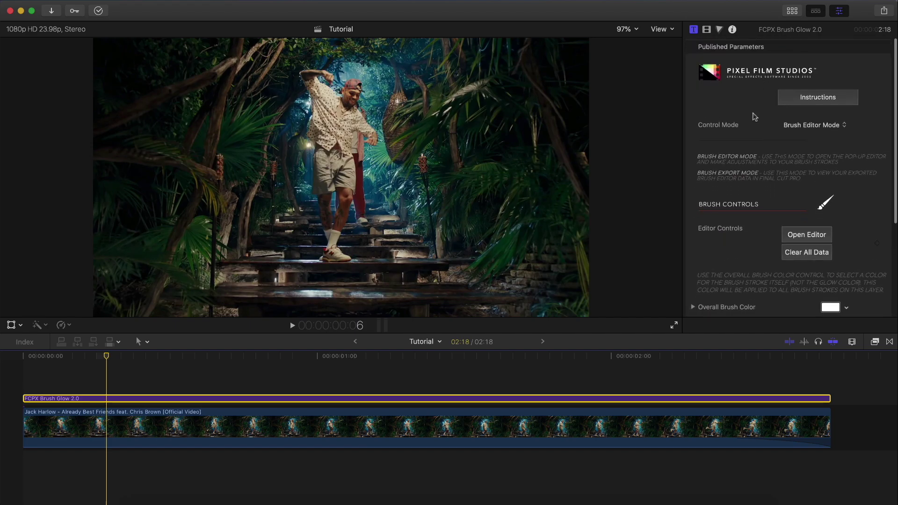
{"action": "left_click", "coordinate": [833, 98]}
{"action": "left_click", "coordinate": [819, 98]}
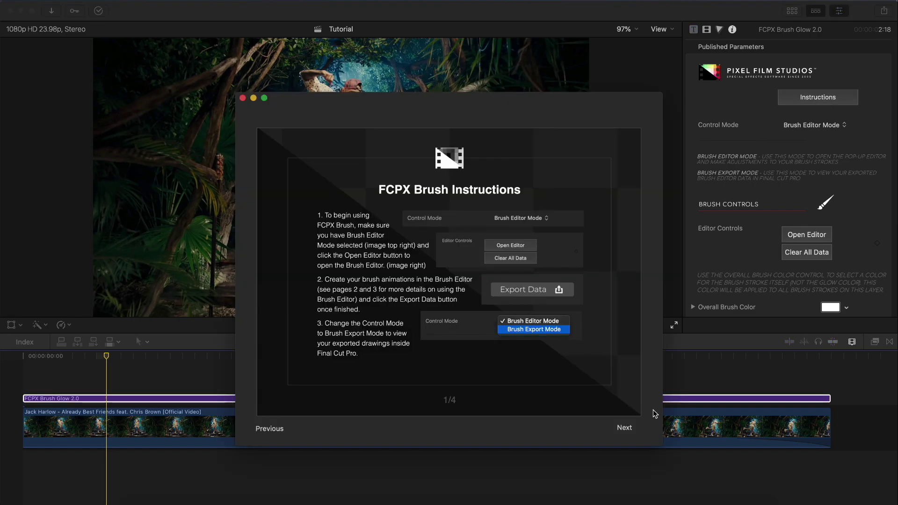
{"action": "left_click", "coordinate": [624, 427]}
{"action": "left_click", "coordinate": [625, 427]}
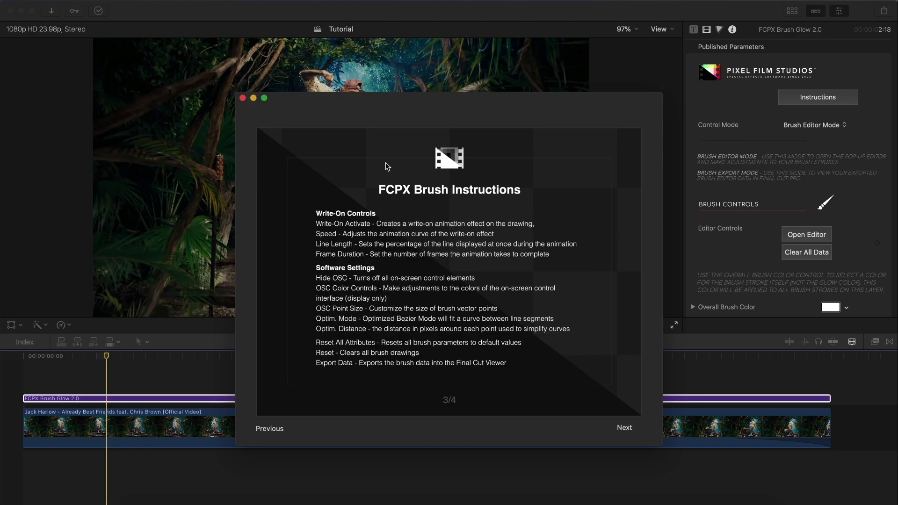
{"action": "left_click", "coordinate": [242, 98]}
Step: Review the title's Control Mode choices, Brush Editor Mode and Brush Export Mode
{"action": "left_click", "coordinate": [803, 126]}
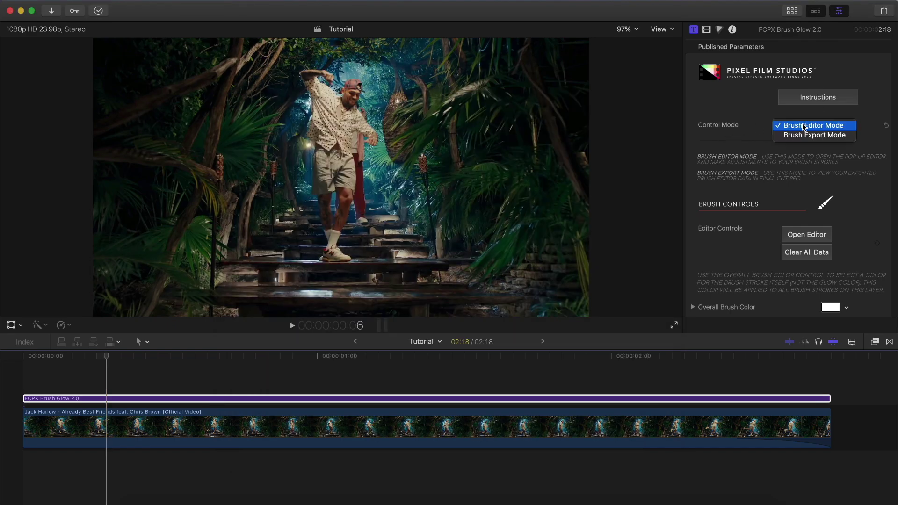
{"action": "left_click", "coordinate": [833, 126]}
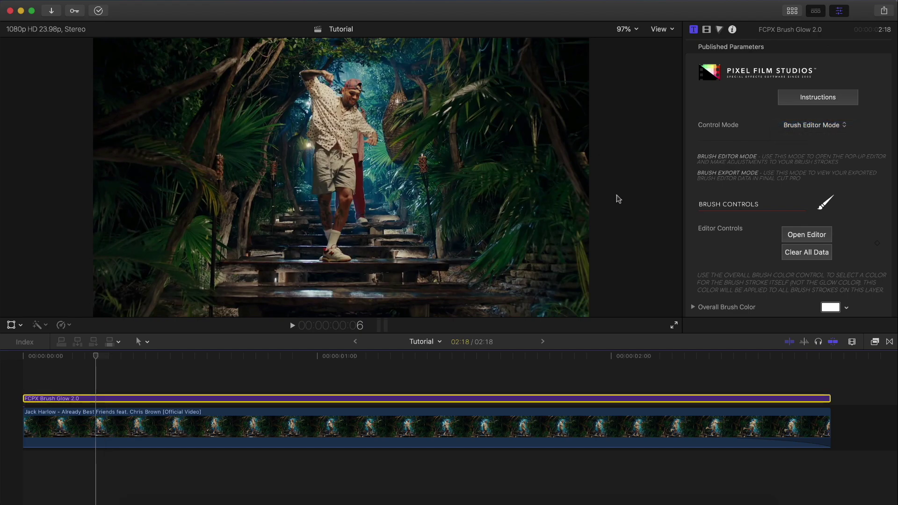
{"action": "left_click", "coordinate": [807, 127]}
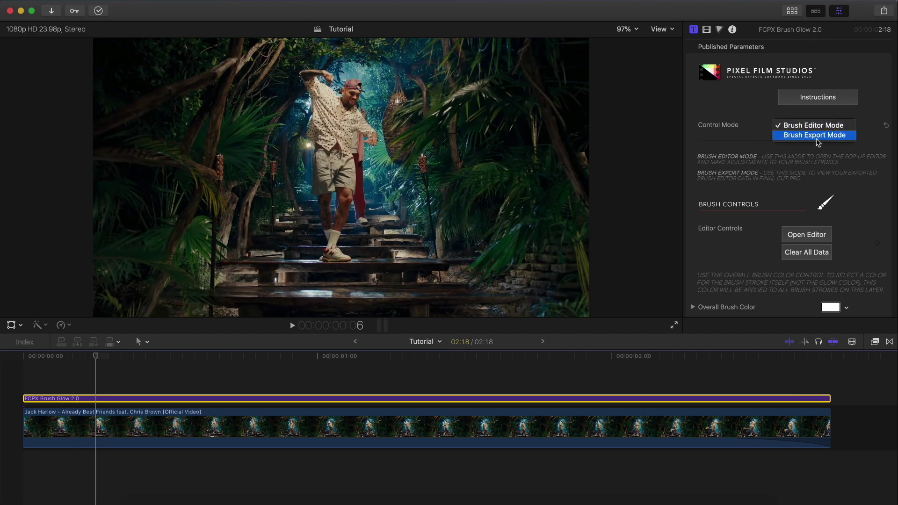
{"action": "left_click", "coordinate": [826, 135]}
Step: Examine the Overall Brush Color channels in the title's brush controls and collapse them again
{"action": "scroll", "coordinate": [785, 118], "scroll_direction": "down", "scroll_amount": 5}
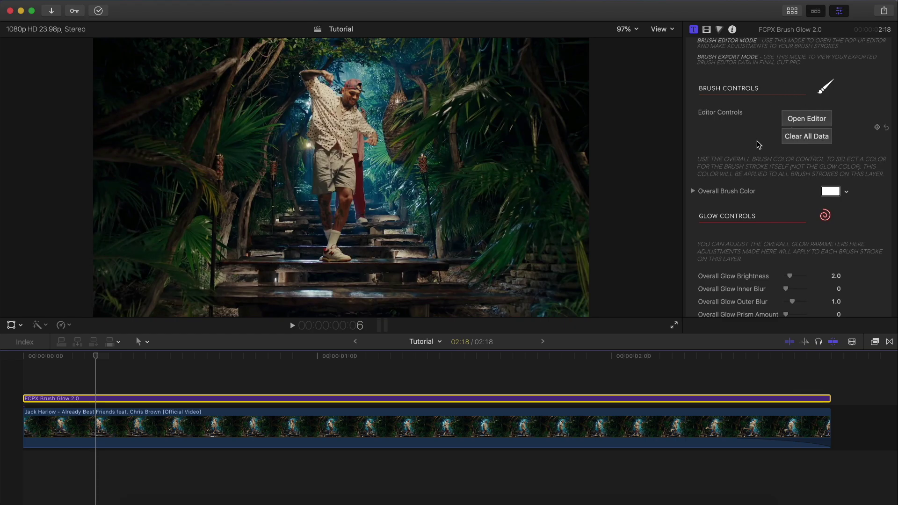
{"action": "scroll", "coordinate": [748, 150], "scroll_direction": "down", "scroll_amount": 1}
{"action": "left_click", "coordinate": [692, 168]}
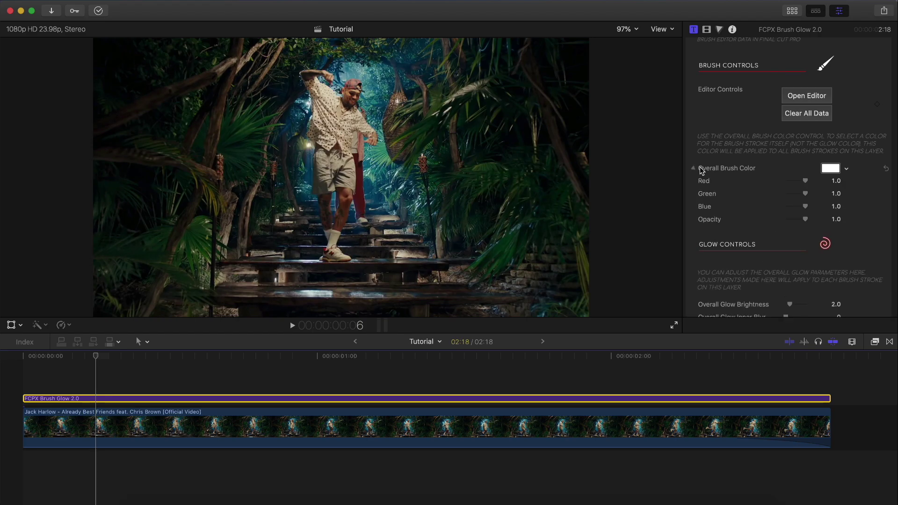
{"action": "left_click", "coordinate": [700, 168]}
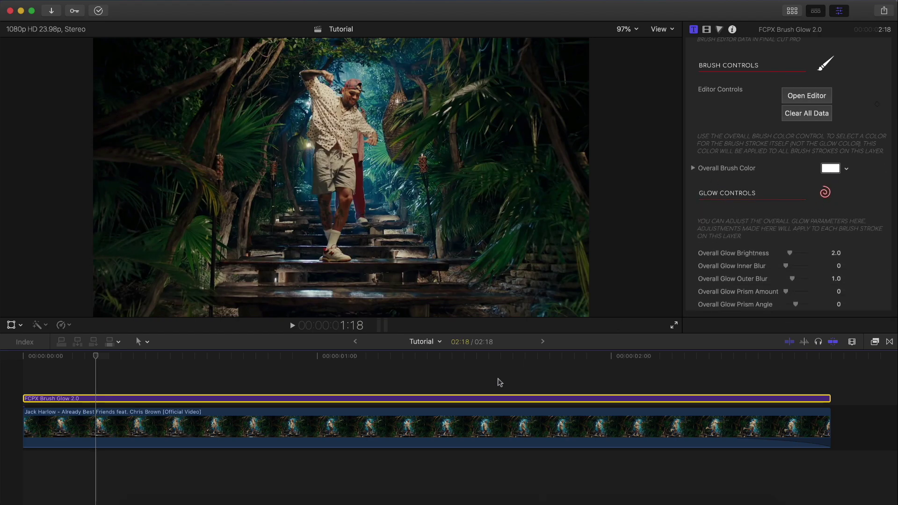
Step: Park the playhead at frame 18, open the title's Brush Vector editor and fit the whole footage frame in its view
{"action": "left_click", "coordinate": [260, 363]}
{"action": "left_click_drag", "start_coordinate": [260, 363], "coordinate": [251, 361]}
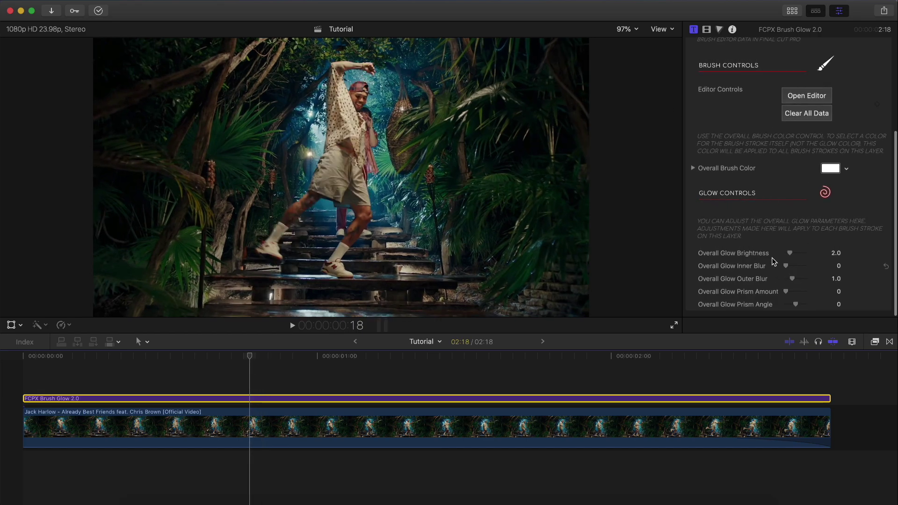
{"action": "scroll", "coordinate": [790, 234], "scroll_direction": "up", "scroll_amount": 5}
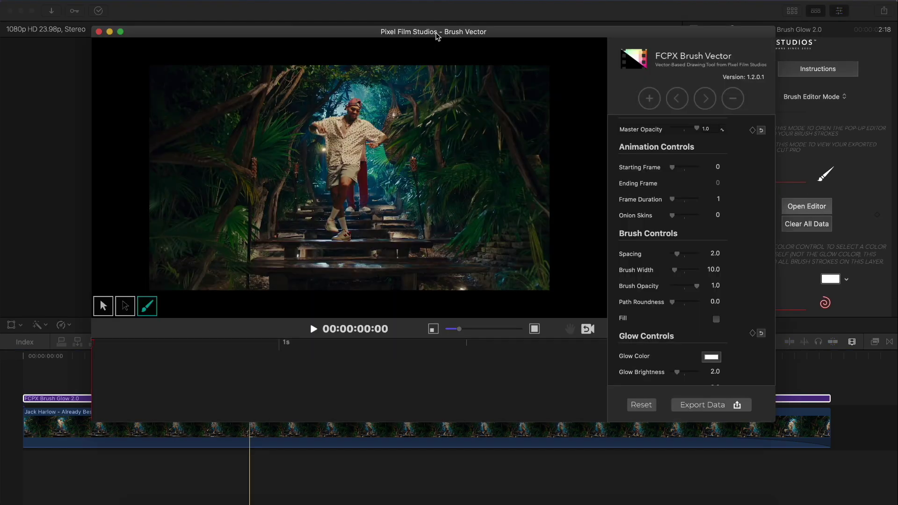
{"action": "left_click_drag", "start_coordinate": [437, 36], "coordinate": [437, 26]}
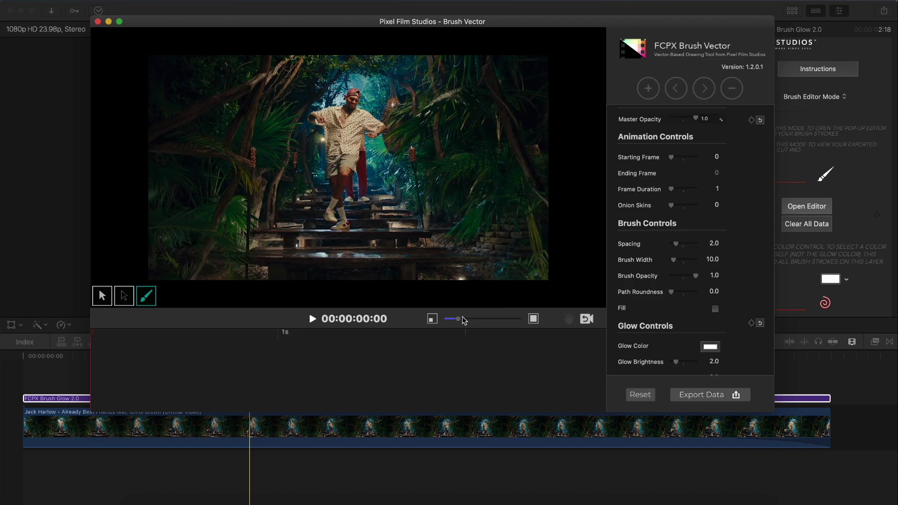
{"action": "mouse_move", "coordinate": [458, 319]}
{"action": "left_mouse_down"}
{"action": "mouse_move", "coordinate": [467, 320]}
{"action": "mouse_move", "coordinate": [450, 320]}
{"action": "mouse_move", "coordinate": [472, 321]}
{"action": "mouse_move", "coordinate": [454, 320]}
{"action": "left_mouse_up"}
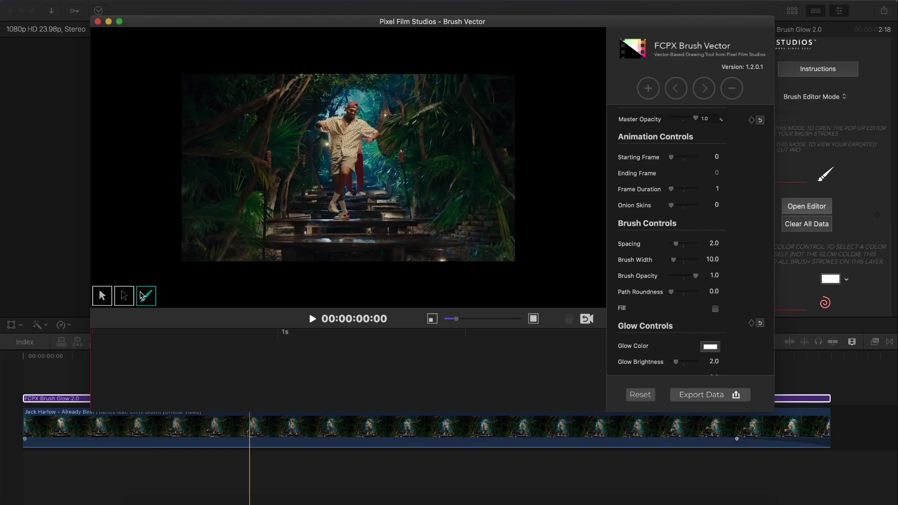
Step: Try the two selection tools, and draw a freehand stroke across the footage at frame 0 with the brush tool
{"action": "left_click", "coordinate": [103, 295]}
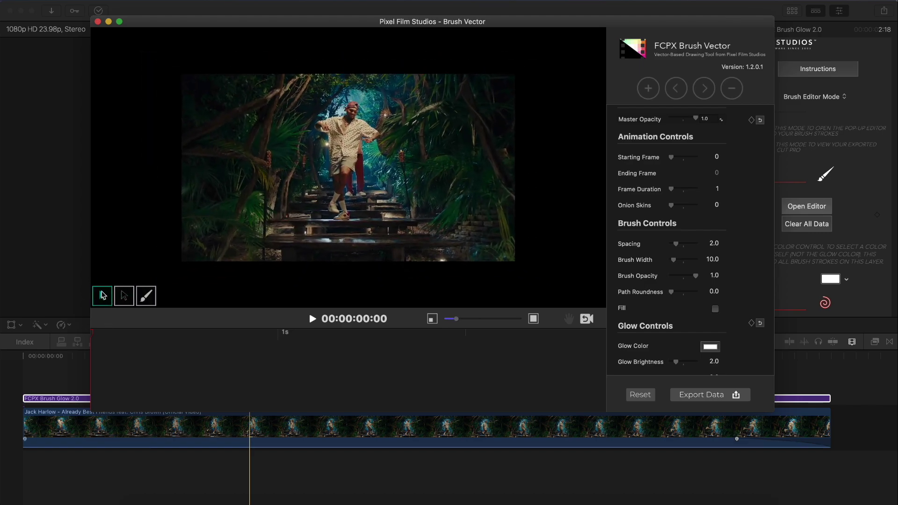
{"action": "left_click", "coordinate": [123, 298]}
{"action": "left_click", "coordinate": [145, 298]}
{"action": "mouse_move", "coordinate": [399, 125]}
{"action": "left_mouse_down"}
{"action": "mouse_move", "coordinate": [320, 239]}
{"action": "mouse_move", "coordinate": [253, 100]}
{"action": "mouse_move", "coordinate": [237, 108]}
{"action": "left_mouse_up"}
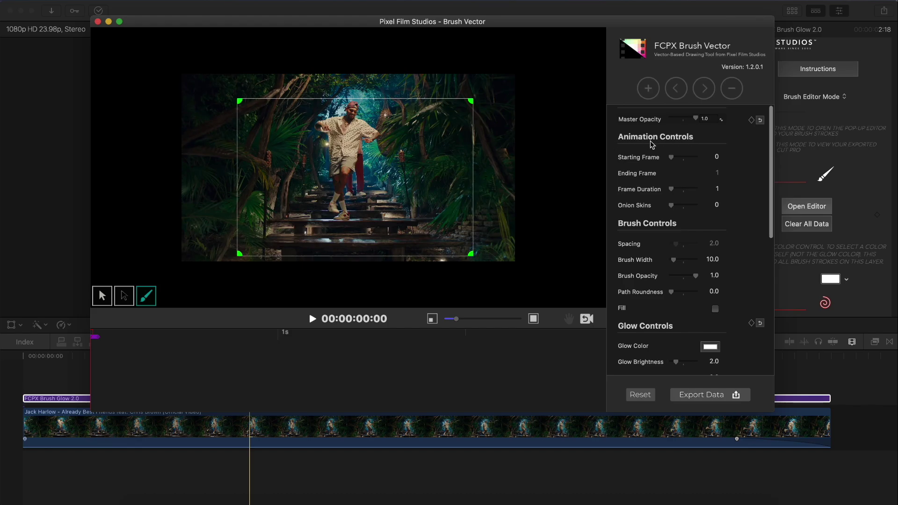
Step: Examine the editor's parameters from the animation controls down to the write-on controls and software settings
{"action": "scroll", "coordinate": [654, 231], "scroll_direction": "down", "scroll_amount": 5}
{"action": "scroll", "coordinate": [654, 205], "scroll_direction": "down", "scroll_amount": 5}
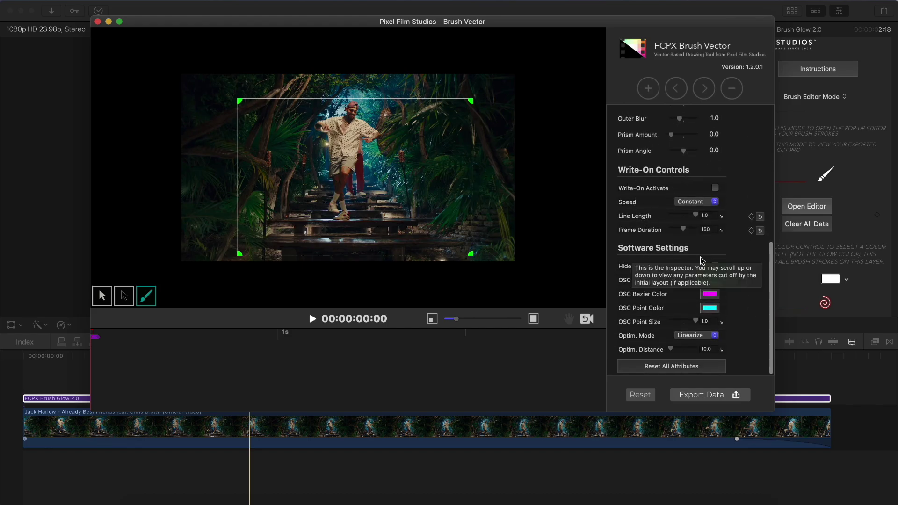
{"action": "scroll", "coordinate": [644, 297], "scroll_direction": "up", "scroll_amount": 3}
{"action": "scroll", "coordinate": [643, 298], "scroll_direction": "down", "scroll_amount": 3}
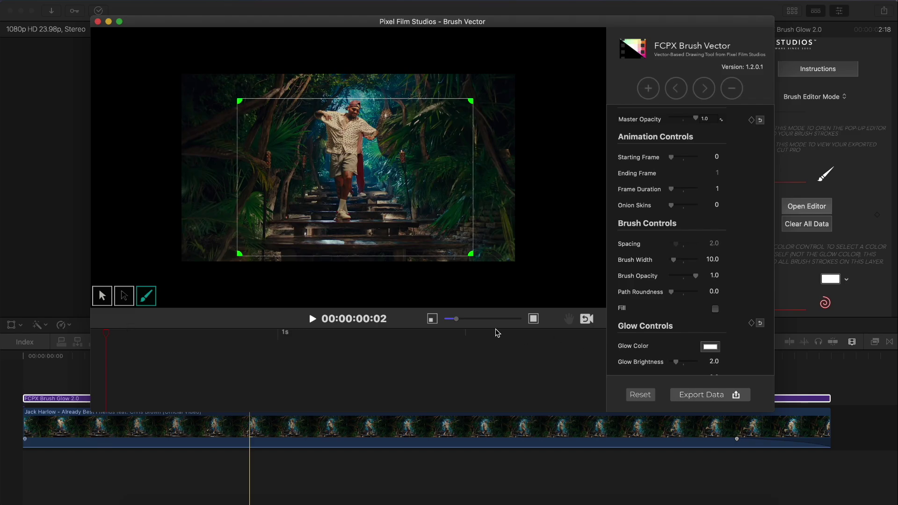
Step: Zoom in on the dancer's legs, pan down to the shoes, and reset the view
{"action": "left_click_drag", "start_coordinate": [472, 319], "coordinate": [486, 317]}
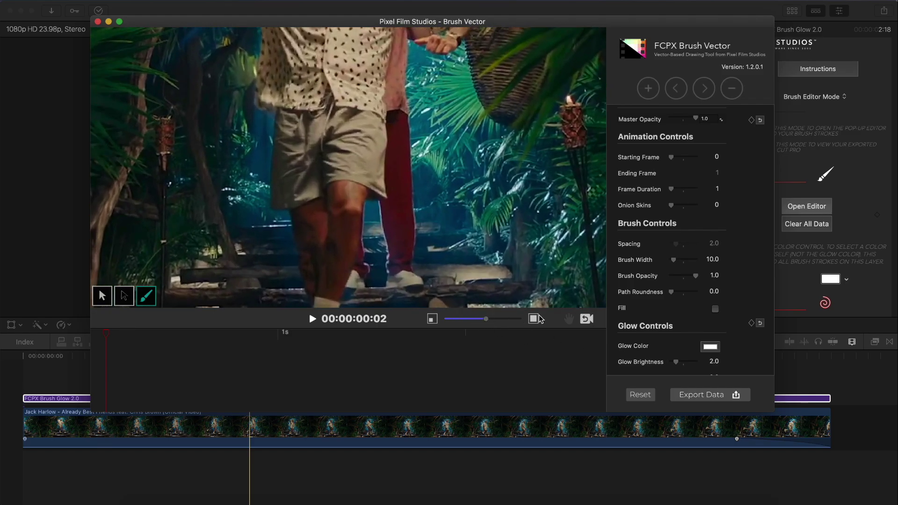
{"action": "left_click", "coordinate": [569, 319]}
{"action": "left_click_drag", "start_coordinate": [446, 235], "coordinate": [470, 96]}
{"action": "mouse_move", "coordinate": [456, 193]}
{"action": "left_mouse_down"}
{"action": "mouse_move", "coordinate": [472, 190]}
{"action": "mouse_move", "coordinate": [456, 178]}
{"action": "left_mouse_up"}
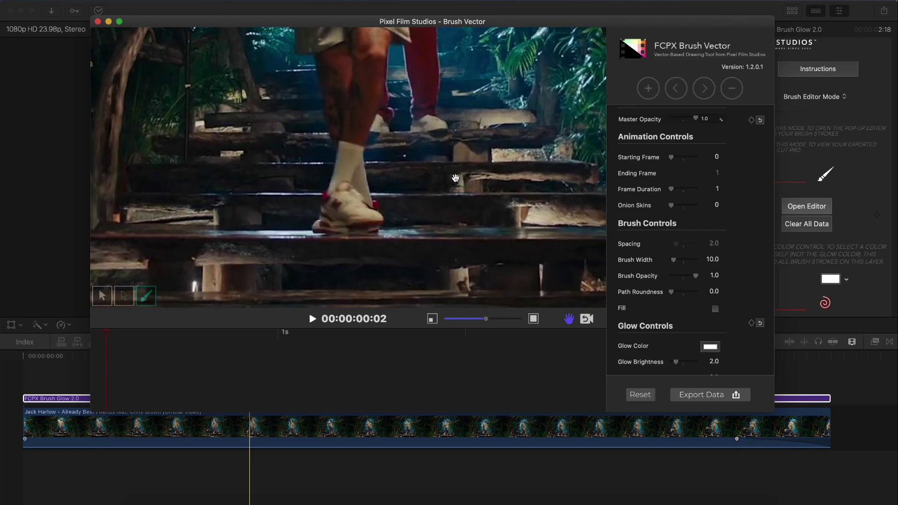
{"action": "left_click", "coordinate": [587, 319]}
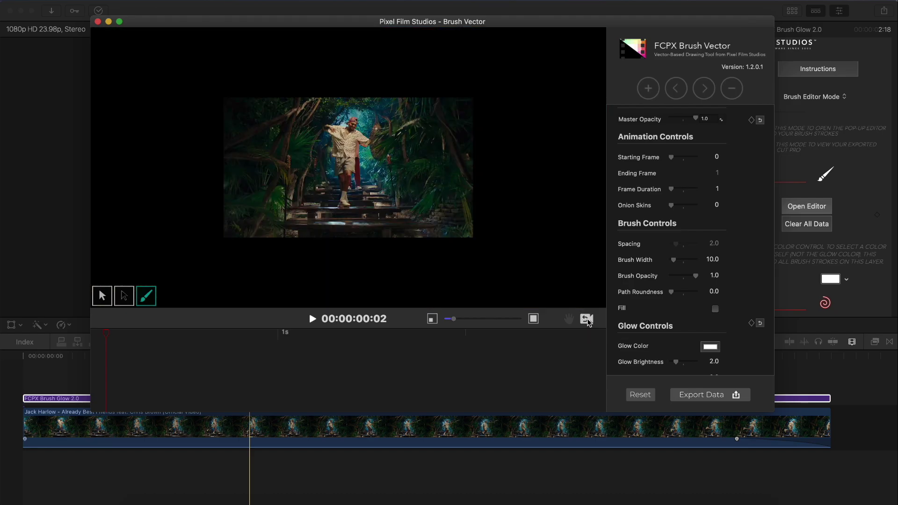
Step: Zoom in on the dancer's feet, step through the leg kick frame by frame, and park the playhead at frame 5
{"action": "left_click_drag", "start_coordinate": [453, 318], "coordinate": [477, 319]}
{"action": "scroll", "coordinate": [355, 225], "scroll_direction": "down", "scroll_amount": 4}
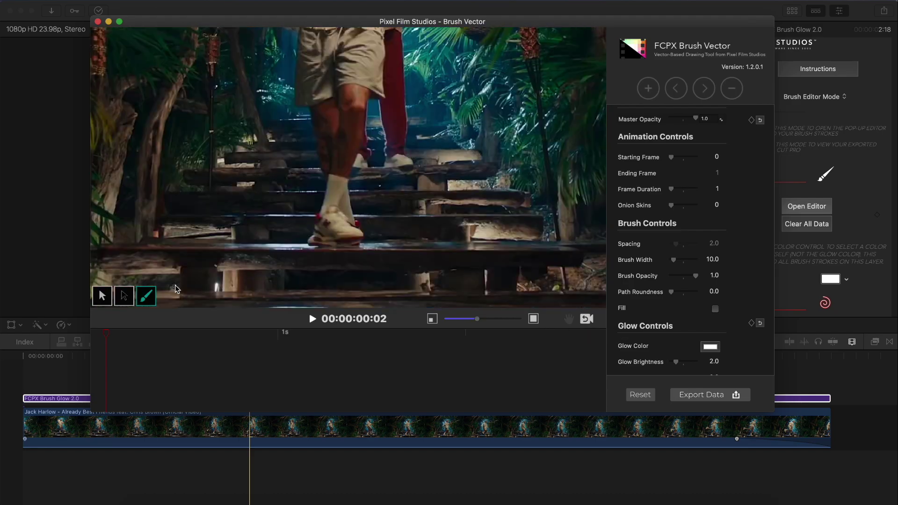
{"action": "left_click", "coordinate": [168, 334]}
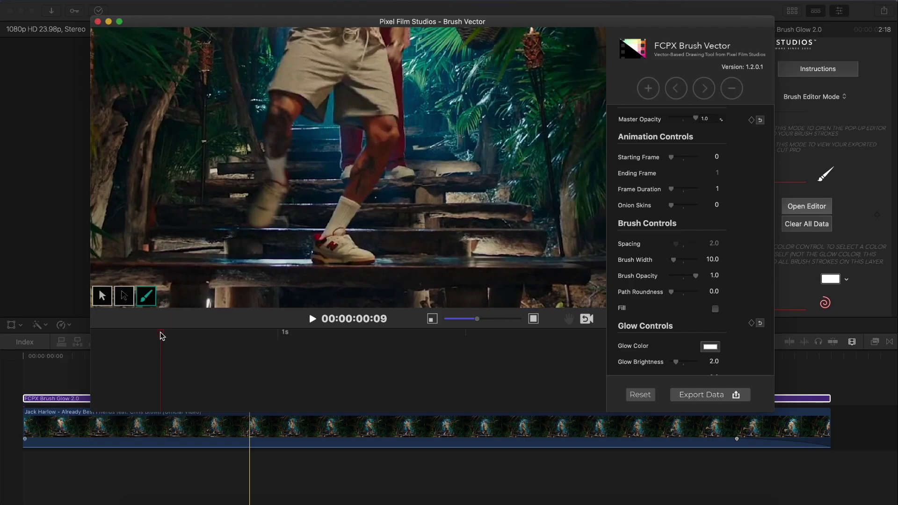
{"action": "mouse_move", "coordinate": [161, 332]}
{"action": "left_mouse_down"}
{"action": "mouse_move", "coordinate": [356, 337]}
{"action": "mouse_move", "coordinate": [176, 333]}
{"action": "left_mouse_up"}
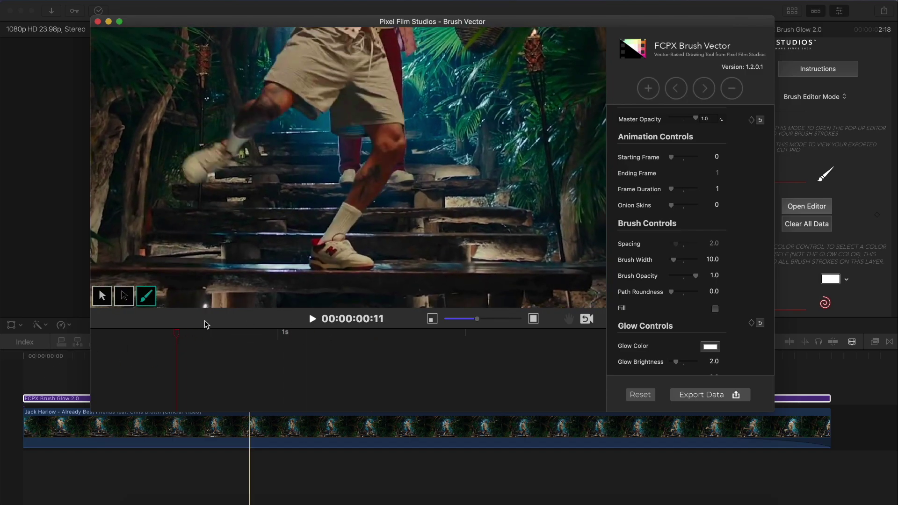
{"action": "key", "text": "Right"}
{"action": "key", "text": "Right"}
{"action": "key", "text": "Right"}
{"action": "key", "text": "Right"}
{"action": "key", "text": "Right"}
{"action": "key", "text": "Right"}
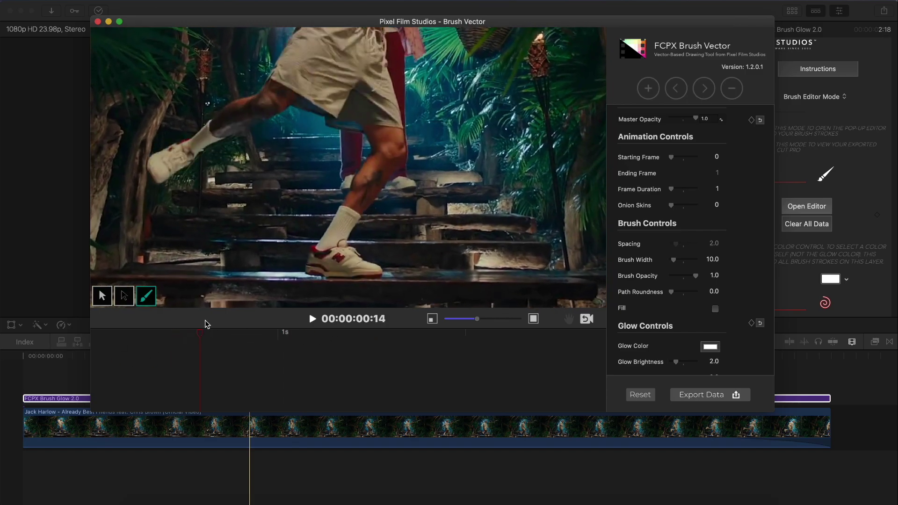
{"action": "key", "text": "Left"}
{"action": "key", "text": "Left"}
{"action": "left_click_drag", "start_coordinate": [205, 324], "coordinate": [130, 335]}
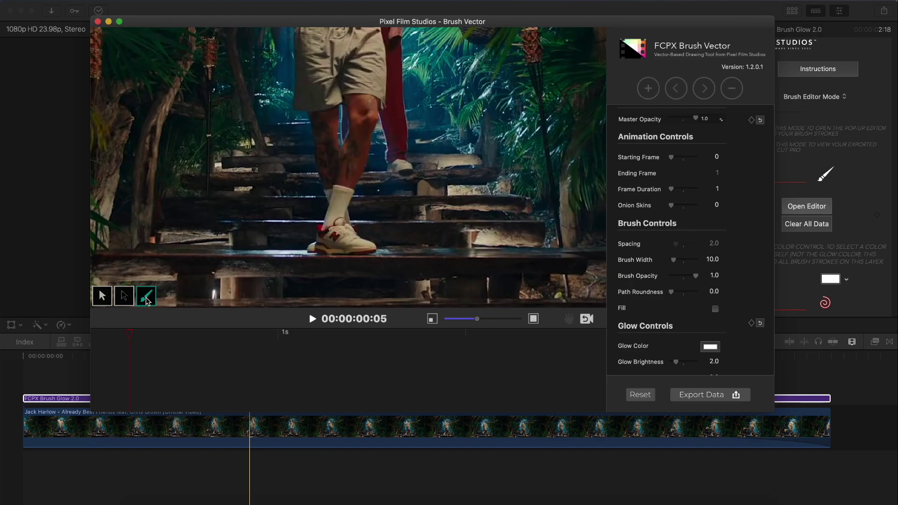
Step: Draw a spiky flame outline around the front shoe at frame 5 with a brush width of 3.0, and fill it
{"action": "scroll", "coordinate": [680, 162], "scroll_direction": "down", "scroll_amount": 3}
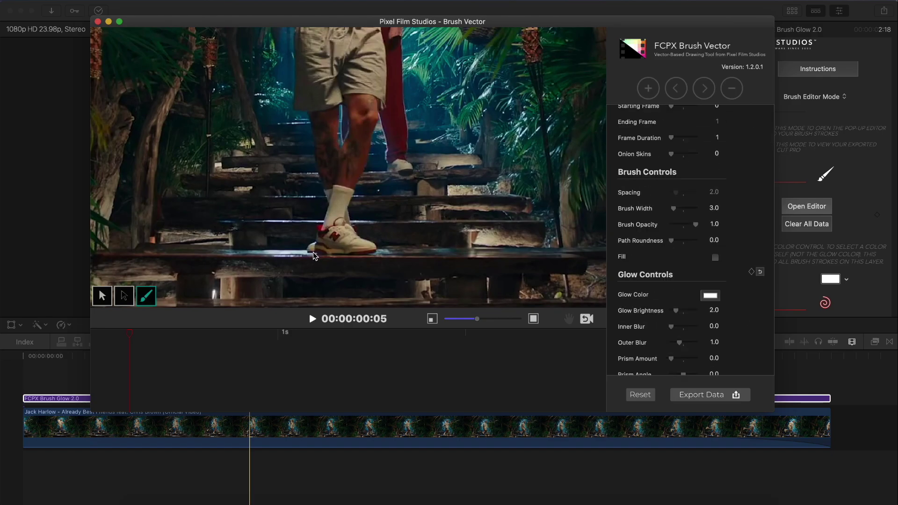
{"action": "mouse_move", "coordinate": [314, 254]}
{"action": "left_mouse_down"}
{"action": "mouse_move", "coordinate": [312, 191]}
{"action": "mouse_move", "coordinate": [325, 217]}
{"action": "mouse_move", "coordinate": [329, 194]}
{"action": "mouse_move", "coordinate": [311, 219]}
{"action": "mouse_move", "coordinate": [319, 186]}
{"action": "mouse_move", "coordinate": [324, 198]}
{"action": "mouse_move", "coordinate": [330, 186]}
{"action": "mouse_move", "coordinate": [334, 199]}
{"action": "mouse_move", "coordinate": [342, 186]}
{"action": "mouse_move", "coordinate": [340, 210]}
{"action": "mouse_move", "coordinate": [355, 192]}
{"action": "mouse_move", "coordinate": [352, 213]}
{"action": "mouse_move", "coordinate": [363, 208]}
{"action": "mouse_move", "coordinate": [353, 222]}
{"action": "mouse_move", "coordinate": [366, 219]}
{"action": "mouse_move", "coordinate": [379, 244]}
{"action": "mouse_move", "coordinate": [362, 258]}
{"action": "mouse_move", "coordinate": [316, 247]}
{"action": "left_mouse_up"}
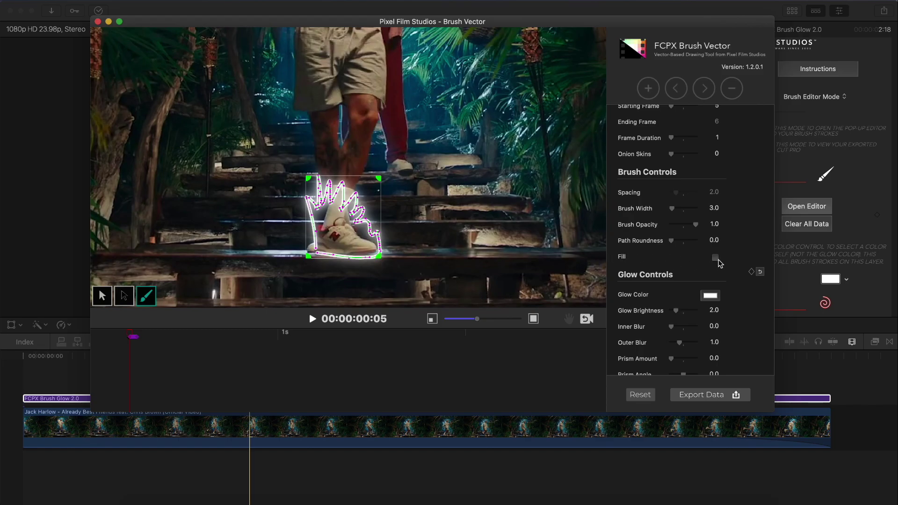
{"action": "left_click", "coordinate": [714, 258]}
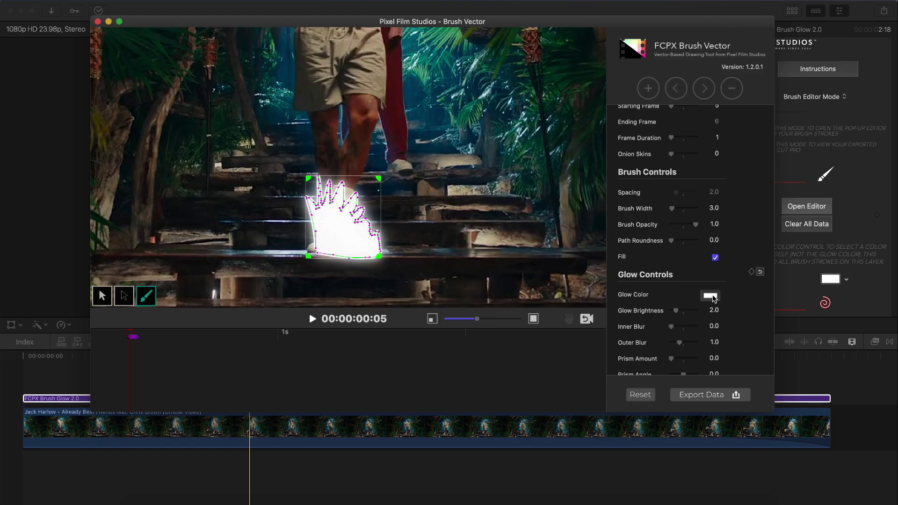
Step: Set the flame's glow color to yellow-green and its glow brightness to 2.2
{"action": "left_click", "coordinate": [710, 296]}
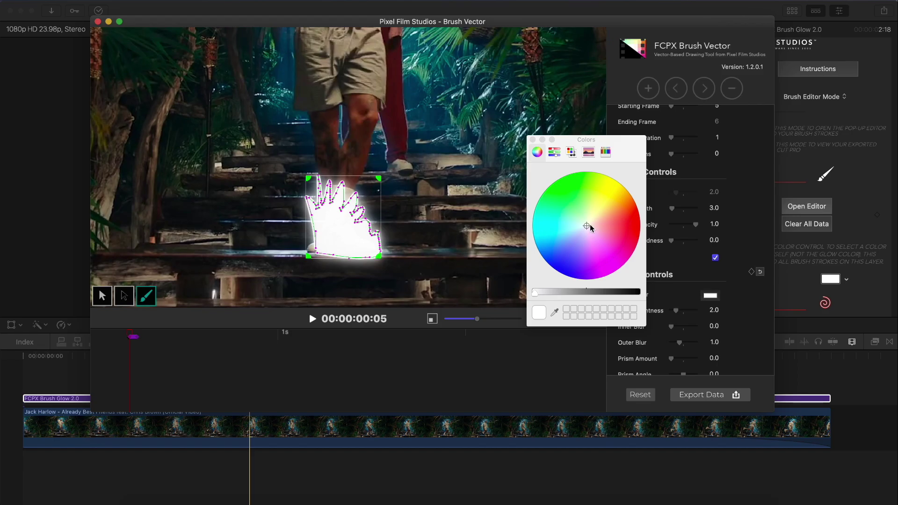
{"action": "left_click_drag", "start_coordinate": [590, 223], "coordinate": [598, 173]}
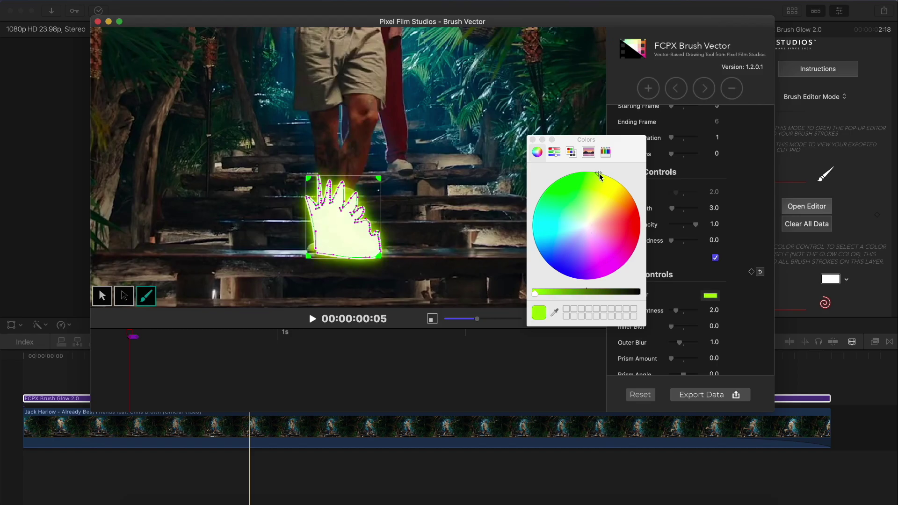
{"action": "left_click", "coordinate": [532, 140]}
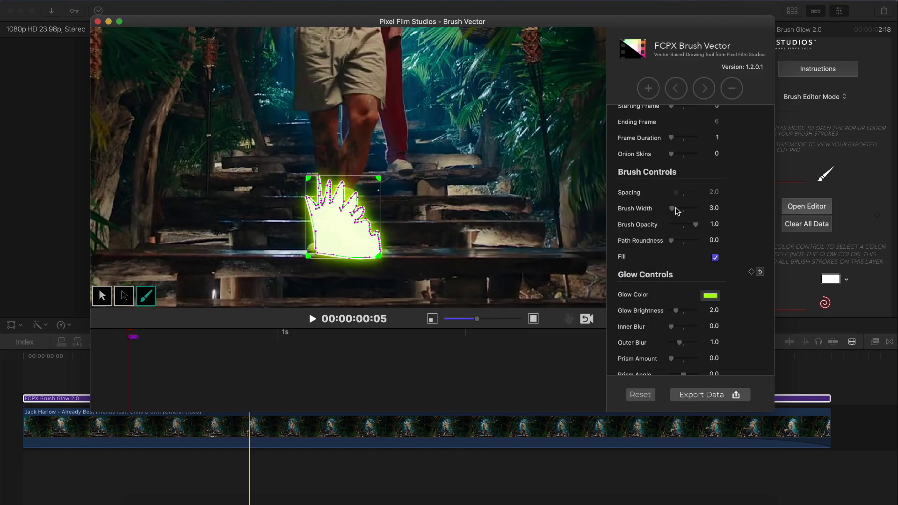
{"action": "mouse_move", "coordinate": [696, 225]}
{"action": "left_mouse_down"}
{"action": "mouse_move", "coordinate": [680, 224]}
{"action": "mouse_move", "coordinate": [696, 225]}
{"action": "mouse_move", "coordinate": [674, 240]}
{"action": "left_mouse_up"}
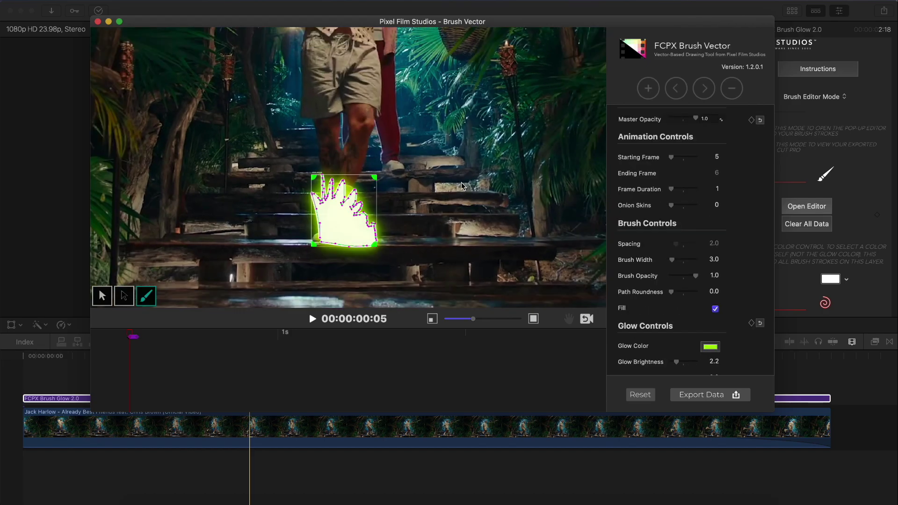
Step: Set the onion skins to 2 and draw a second filled flame shape around the shoe at frame 6
{"action": "key", "text": "Right"}
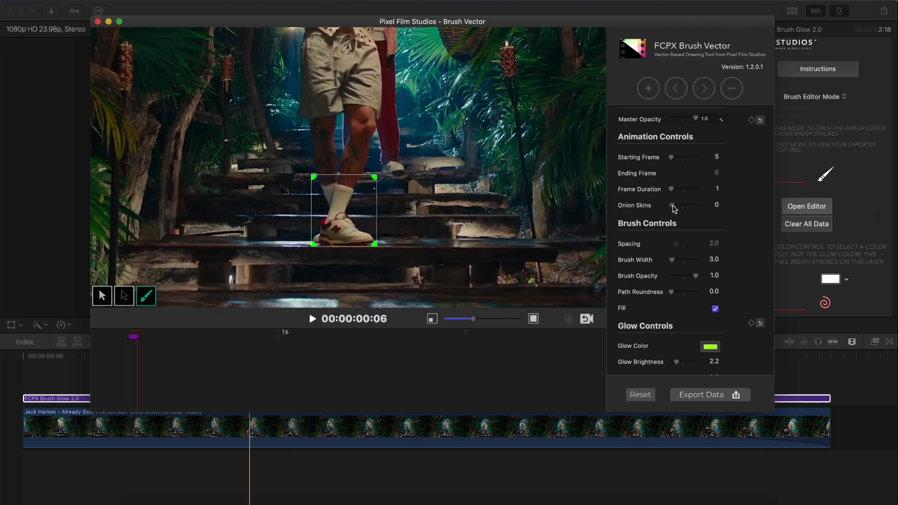
{"action": "left_click_drag", "start_coordinate": [674, 209], "coordinate": [683, 204]}
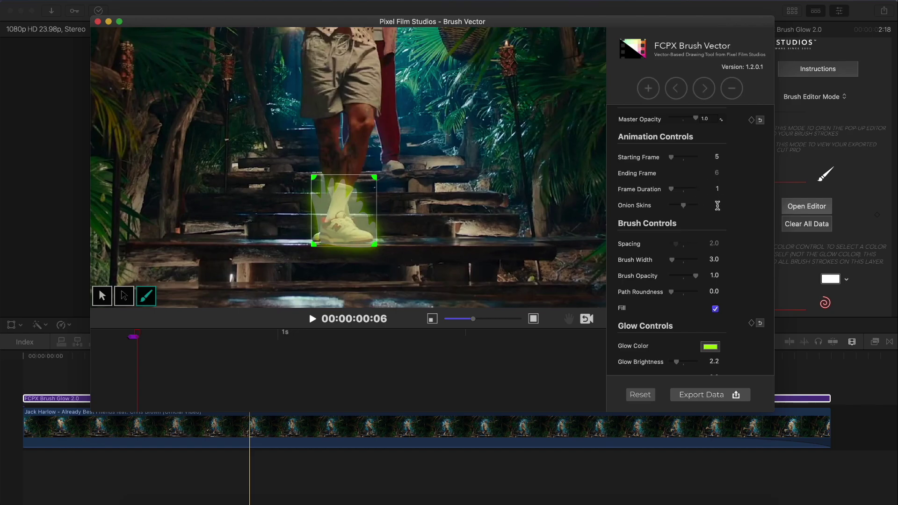
{"action": "mouse_move", "coordinate": [683, 205]}
{"action": "left_mouse_down"}
{"action": "mouse_move", "coordinate": [697, 207]}
{"action": "mouse_move", "coordinate": [688, 206]}
{"action": "left_mouse_up"}
{"action": "left_click_drag", "start_coordinate": [320, 233], "coordinate": [317, 234]}
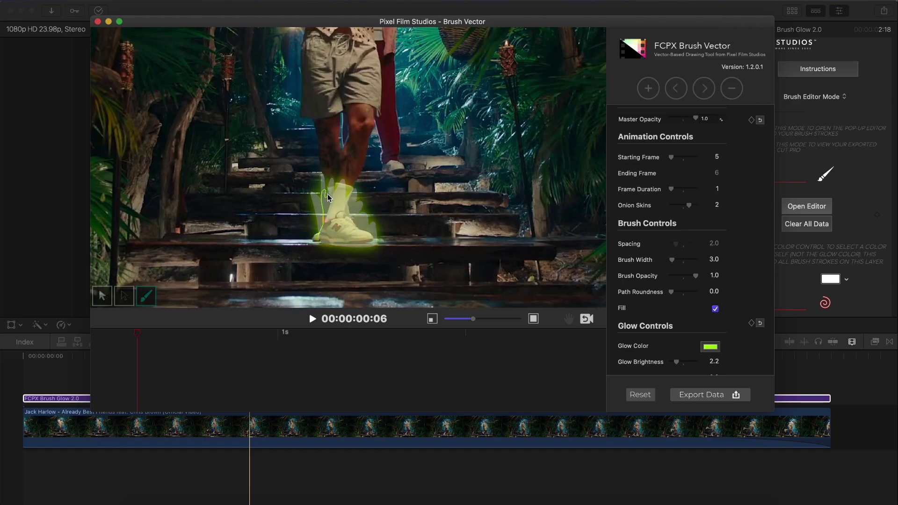
{"action": "mouse_move", "coordinate": [327, 197]}
{"action": "left_mouse_down"}
{"action": "mouse_move", "coordinate": [330, 168]}
{"action": "mouse_move", "coordinate": [333, 186]}
{"action": "mouse_move", "coordinate": [344, 162]}
{"action": "mouse_move", "coordinate": [342, 181]}
{"action": "mouse_move", "coordinate": [354, 161]}
{"action": "mouse_move", "coordinate": [337, 243]}
{"action": "mouse_move", "coordinate": [318, 240]}
{"action": "left_mouse_up"}
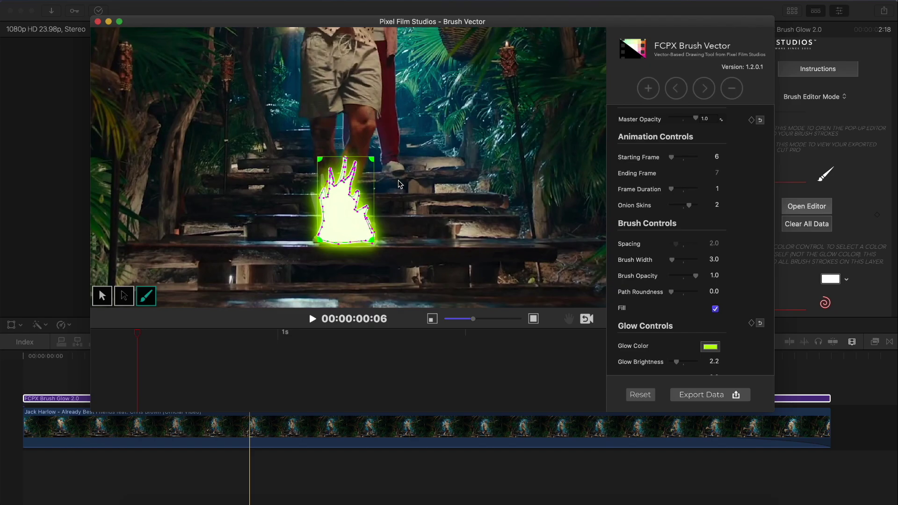
Step: Compare the flames at frames 5 and 6, and draw a taller flame up the leg at frame 7 with onion skins at 1
{"action": "key", "text": "Left"}
{"action": "key", "text": "Right"}
{"action": "key", "text": "Left"}
{"action": "left_click_drag", "start_coordinate": [333, 200], "coordinate": [335, 176]}
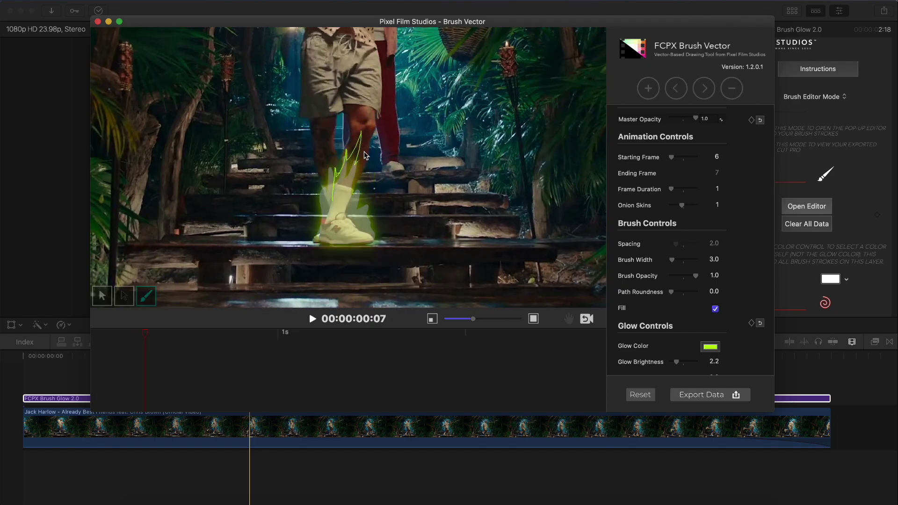
{"action": "left_click_drag", "start_coordinate": [356, 176], "coordinate": [362, 181]}
{"action": "left_click_drag", "start_coordinate": [343, 214], "coordinate": [332, 201]}
Step: Draw a flame shape rising progressively higher on each frame from 8 through 11
{"action": "key", "text": "Right"}
{"action": "mouse_move", "coordinate": [341, 177]}
{"action": "left_mouse_down"}
{"action": "mouse_move", "coordinate": [358, 140]}
{"action": "mouse_move", "coordinate": [343, 179]}
{"action": "left_mouse_up"}
{"action": "key", "text": "Right"}
{"action": "mouse_move", "coordinate": [357, 143]}
{"action": "left_mouse_down"}
{"action": "mouse_move", "coordinate": [384, 141]}
{"action": "mouse_move", "coordinate": [367, 188]}
{"action": "mouse_move", "coordinate": [363, 162]}
{"action": "left_mouse_up"}
{"action": "key", "text": "Right"}
{"action": "mouse_move", "coordinate": [375, 121]}
{"action": "left_mouse_down"}
{"action": "mouse_move", "coordinate": [386, 122]}
{"action": "mouse_move", "coordinate": [376, 130]}
{"action": "left_mouse_up"}
{"action": "key", "text": "Right"}
{"action": "mouse_move", "coordinate": [387, 97]}
{"action": "left_mouse_down"}
{"action": "mouse_move", "coordinate": [398, 86]}
{"action": "mouse_move", "coordinate": [389, 110]}
{"action": "left_mouse_up"}
Step: Step back through the drawn frames to before the first flame, and forward again to check the animation
{"action": "key", "text": "Left"}
{"action": "key", "text": "Left"}
{"action": "key", "text": "Left"}
{"action": "key", "text": "Left"}
{"action": "key", "text": "Left"}
{"action": "key", "text": "Left"}
{"action": "key", "text": "Left"}
{"action": "key", "text": "Left"}
{"action": "key", "text": "Right"}
{"action": "key", "text": "Right"}
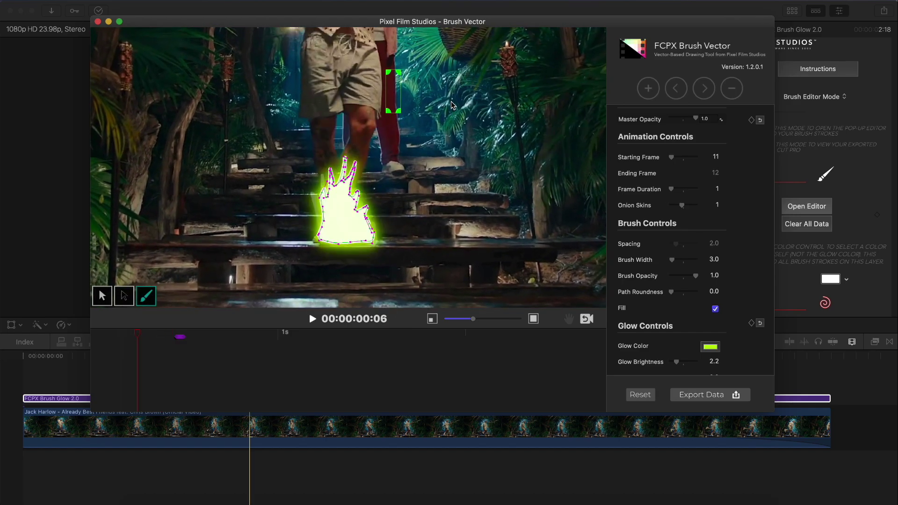
Step: Export the drawn flame data to Final Cut Pro and set the title's control mode to Brush Export Mode, with the playhead around frame 7
{"action": "key", "text": "Right"}
{"action": "key", "text": "Right"}
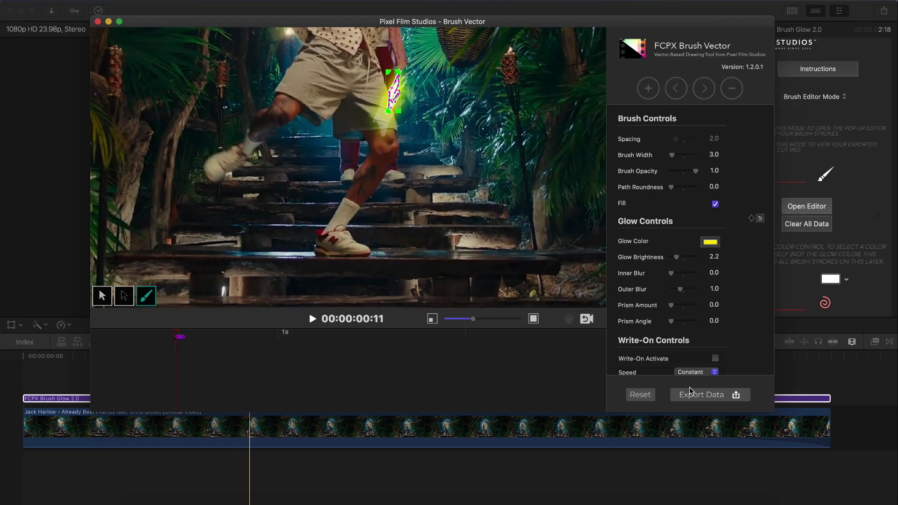
{"action": "left_click", "coordinate": [689, 389]}
{"action": "left_click", "coordinate": [688, 392]}
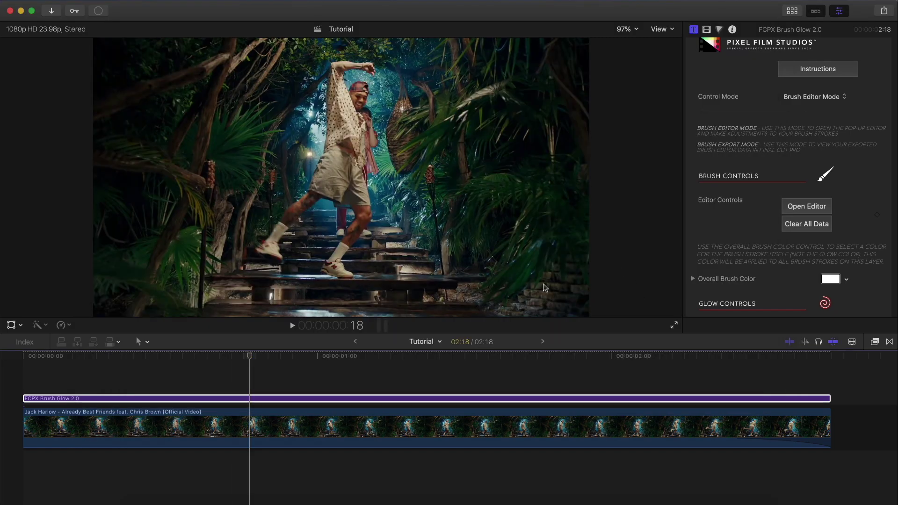
{"action": "left_click_drag", "start_coordinate": [55, 354], "coordinate": [84, 362]}
{"action": "left_click", "coordinate": [110, 360]}
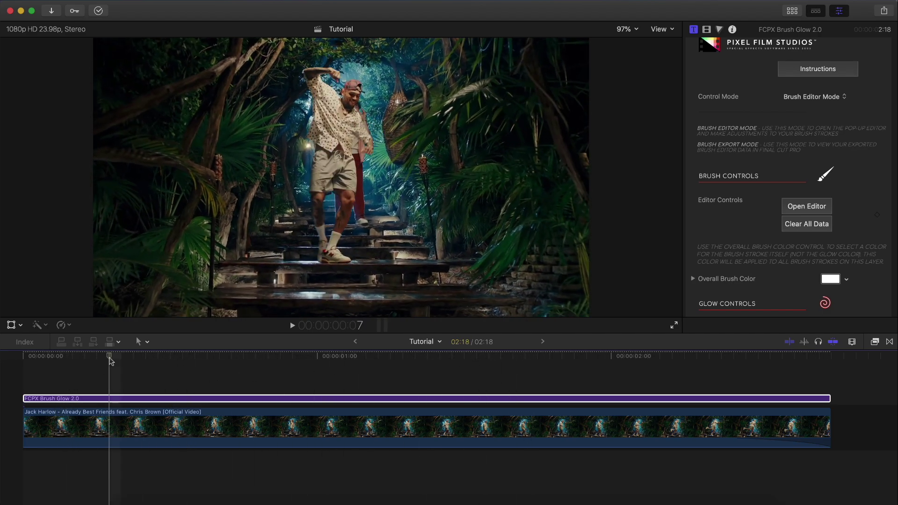
{"action": "left_click", "coordinate": [778, 101]}
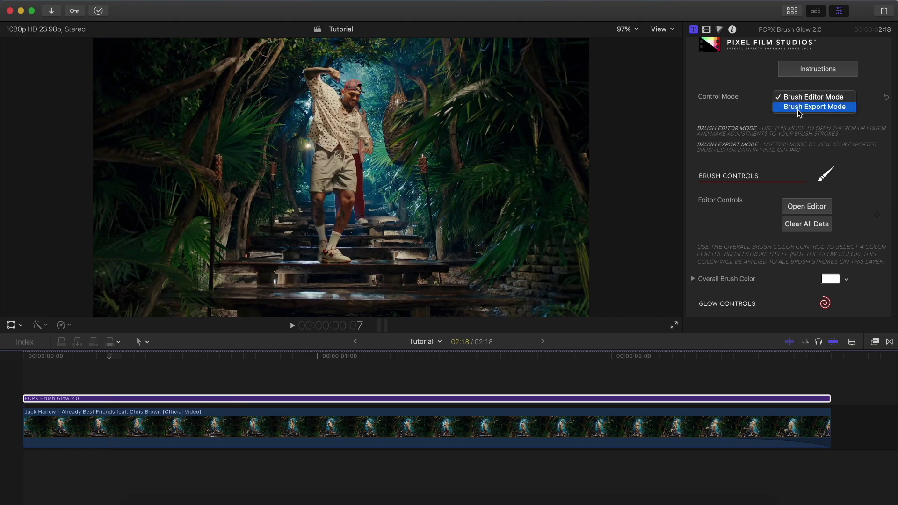
{"action": "left_click", "coordinate": [798, 107]}
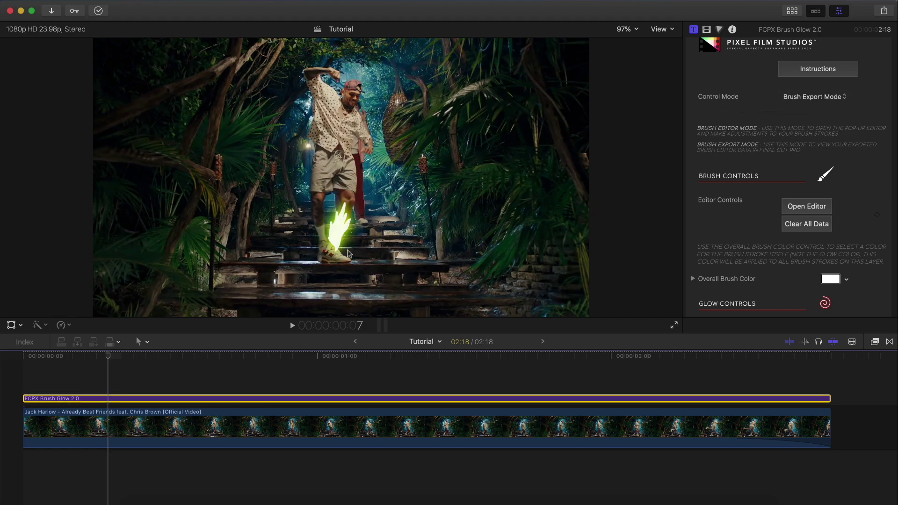
Step: Play back the exported flame animation from near the start of the timeline
{"action": "left_click_drag", "start_coordinate": [108, 357], "coordinate": [48, 360]}
{"action": "key", "text": "space"}
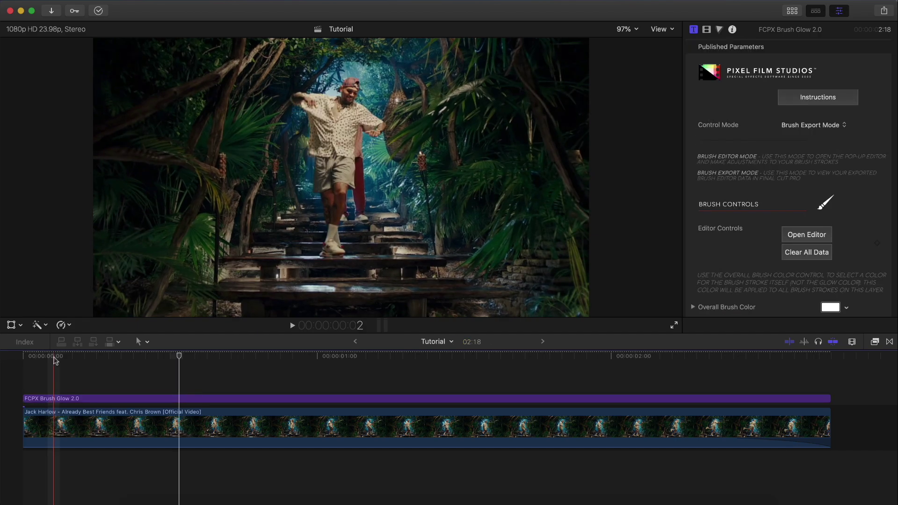
{"action": "key", "text": "space"}
{"action": "left_click", "coordinate": [29, 358]}
{"action": "key", "text": "space"}
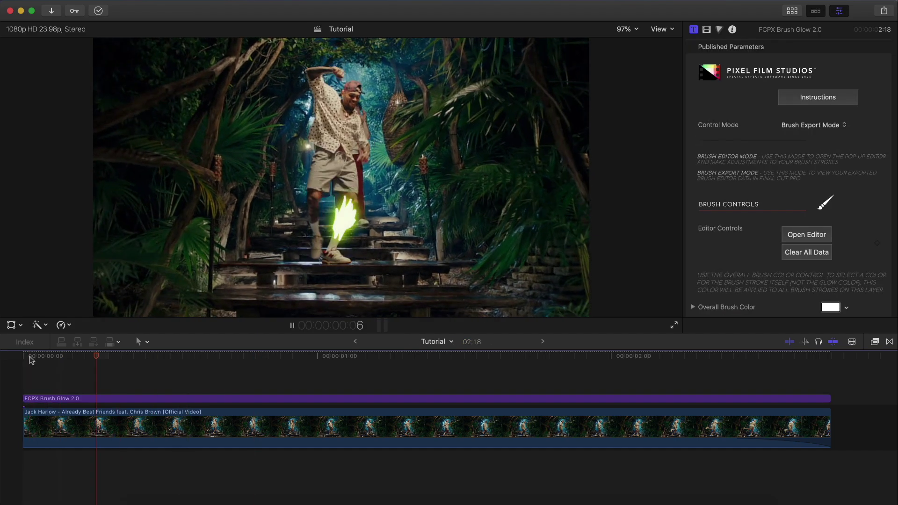
Step: Stop playback, return to the Brush Vector editor at frame 8, and select individual points on the flame outline
{"action": "key", "text": "space"}
{"action": "key", "text": "Left"}
{"action": "key", "text": "Left"}
{"action": "key", "text": "Left"}
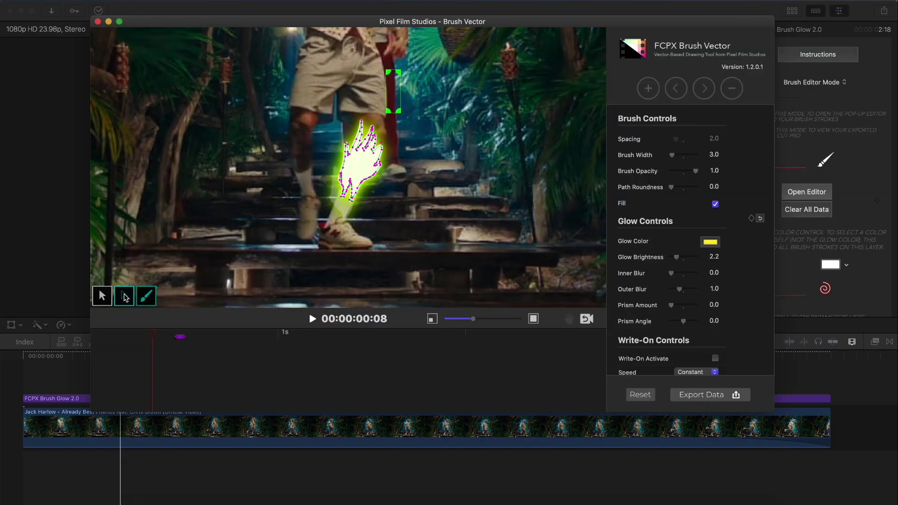
{"action": "left_click", "coordinate": [124, 298]}
{"action": "left_click", "coordinate": [361, 124]}
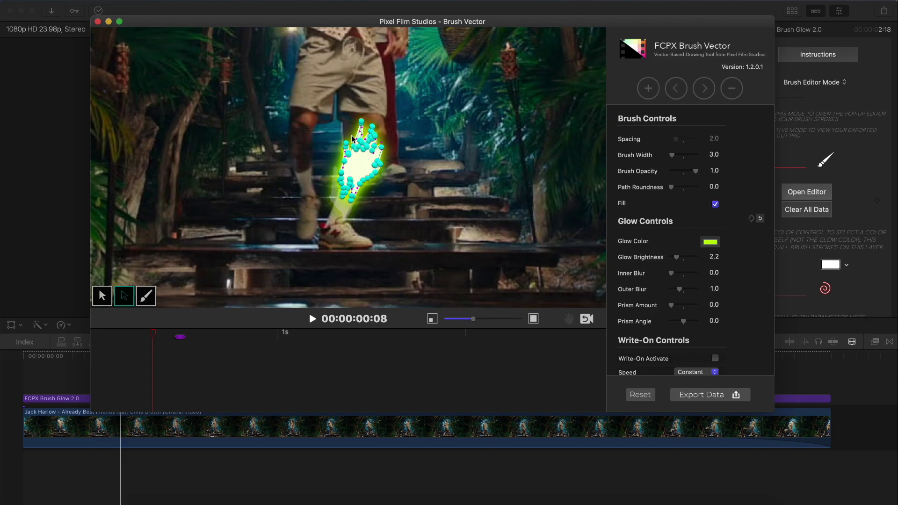
{"action": "left_click", "coordinate": [347, 144]}
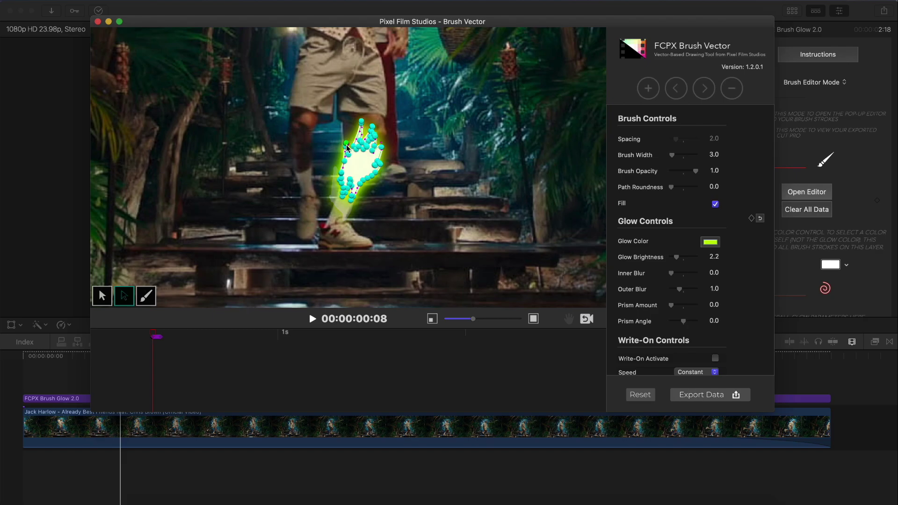
{"action": "left_click", "coordinate": [362, 123]}
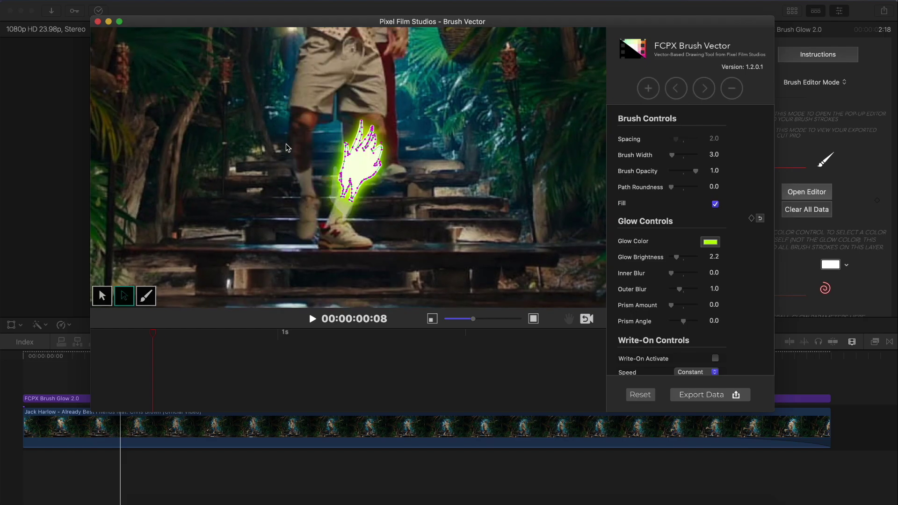
Step: Set the glow color to magenta and draw three short strokes behind the front shoe at frame 8
{"action": "left_click", "coordinate": [710, 242]}
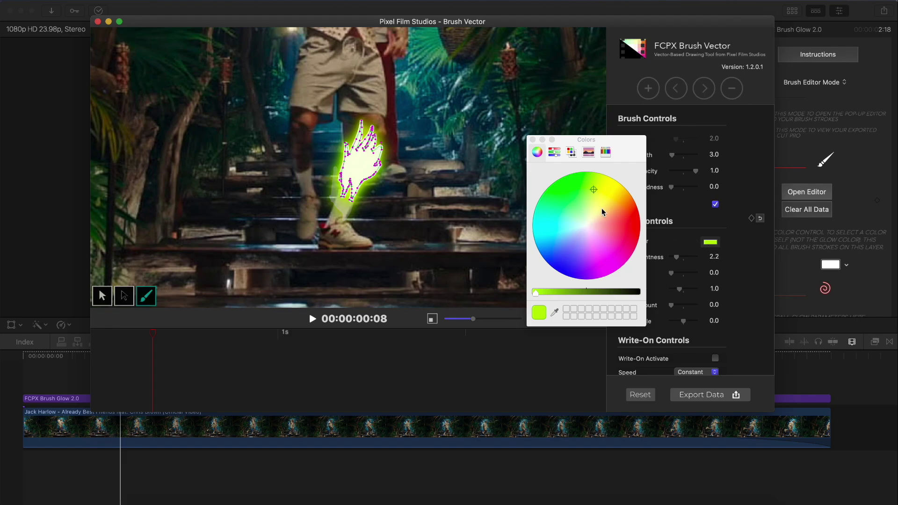
{"action": "left_click_drag", "start_coordinate": [602, 209], "coordinate": [610, 263]}
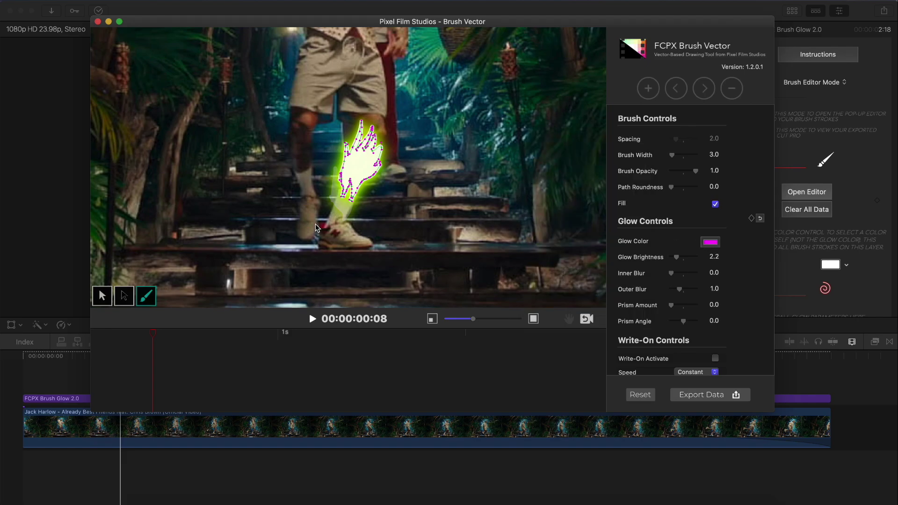
{"action": "mouse_move", "coordinate": [319, 225]}
{"action": "left_mouse_down"}
{"action": "mouse_move", "coordinate": [316, 203]}
{"action": "mouse_move", "coordinate": [329, 216]}
{"action": "left_mouse_up"}
{"action": "left_click_drag", "start_coordinate": [320, 206], "coordinate": [332, 207]}
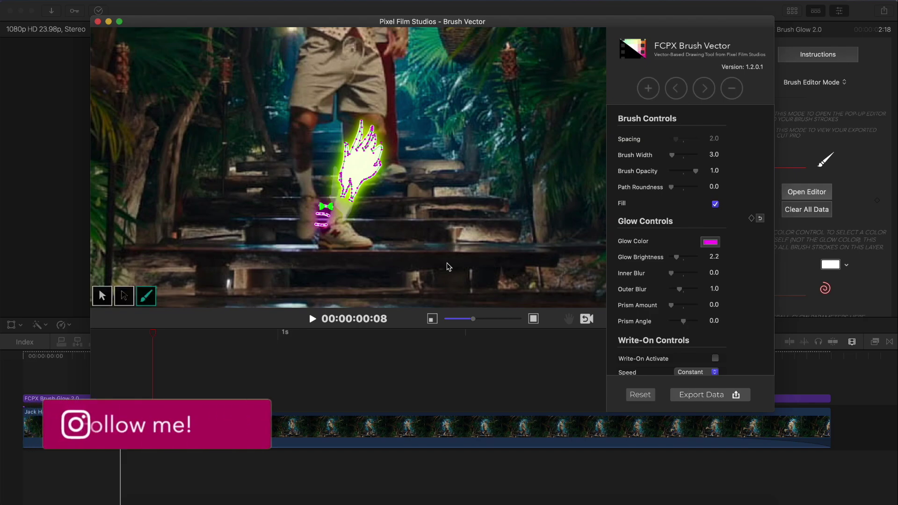
Step: Try extending the frame 8 drawings onto frame 9, and reverse the extension
{"action": "key", "text": "Right"}
{"action": "scroll", "coordinate": [700, 192], "scroll_direction": "up", "scroll_amount": 1}
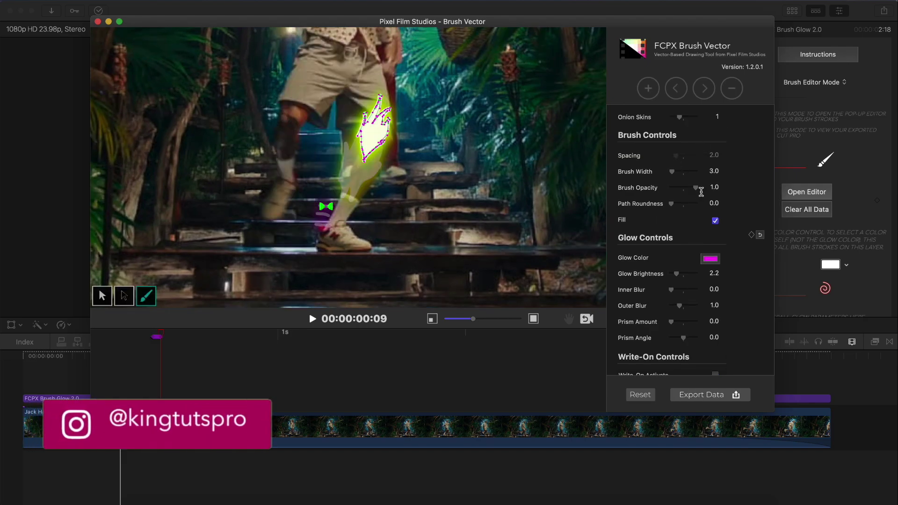
{"action": "left_click", "coordinate": [655, 92]}
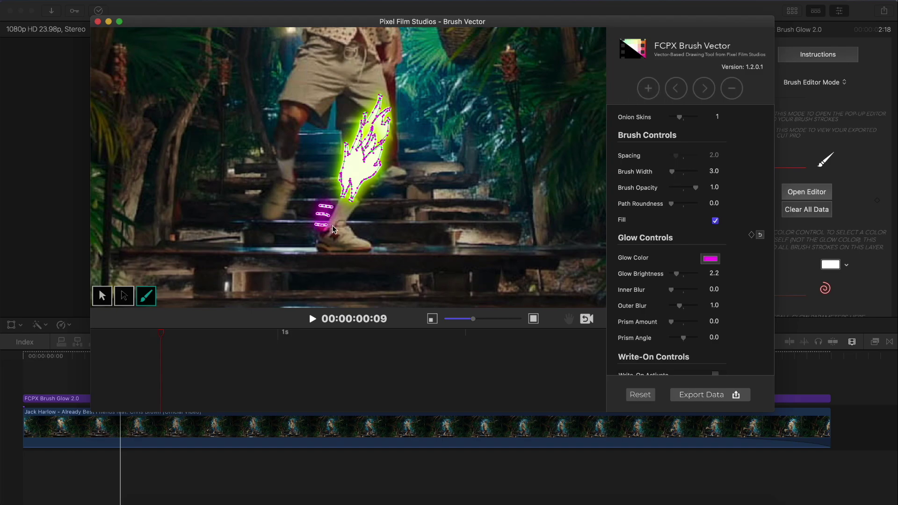
{"action": "left_click", "coordinate": [731, 88]}
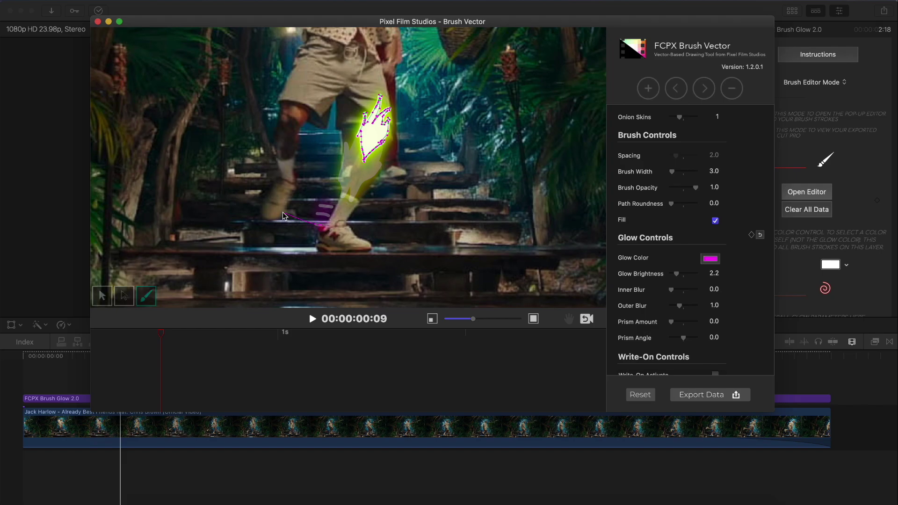
Step: Draw three longer magenta strokes trailing between the two shoes at frame 9, and compare them with the preceding frames
{"action": "mouse_move", "coordinate": [288, 204]}
{"action": "left_mouse_down"}
{"action": "mouse_move", "coordinate": [336, 206]}
{"action": "mouse_move", "coordinate": [294, 192]}
{"action": "left_mouse_up"}
{"action": "key", "text": "Left"}
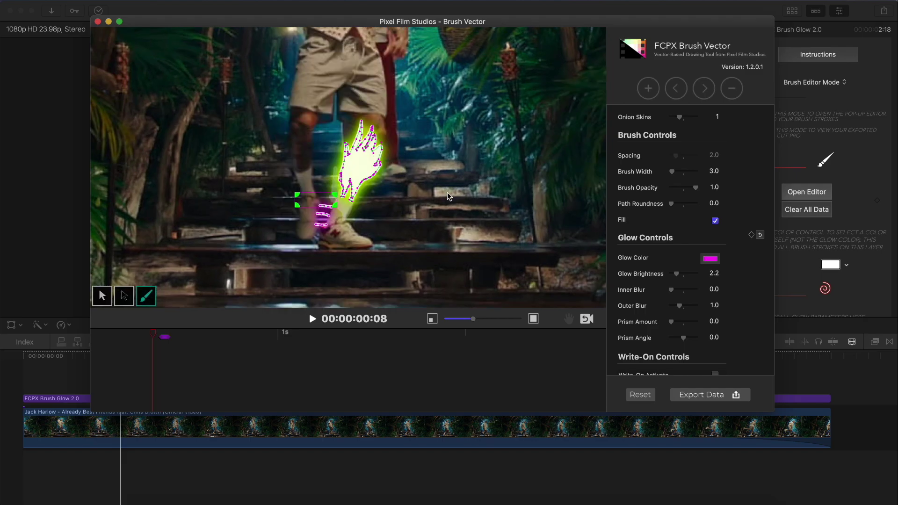
{"action": "key", "text": "Left"}
{"action": "key", "text": "Right"}
{"action": "key", "text": "Right"}
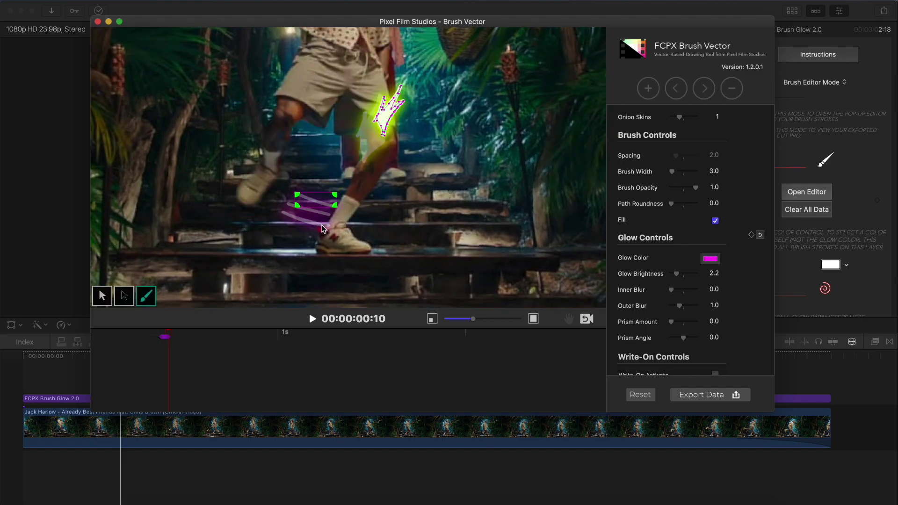
Step: Turn off Fill and draw three magenta strokes from the moving shoe to the standing leg at frame 10
{"action": "left_click_drag", "start_coordinate": [328, 228], "coordinate": [261, 202]}
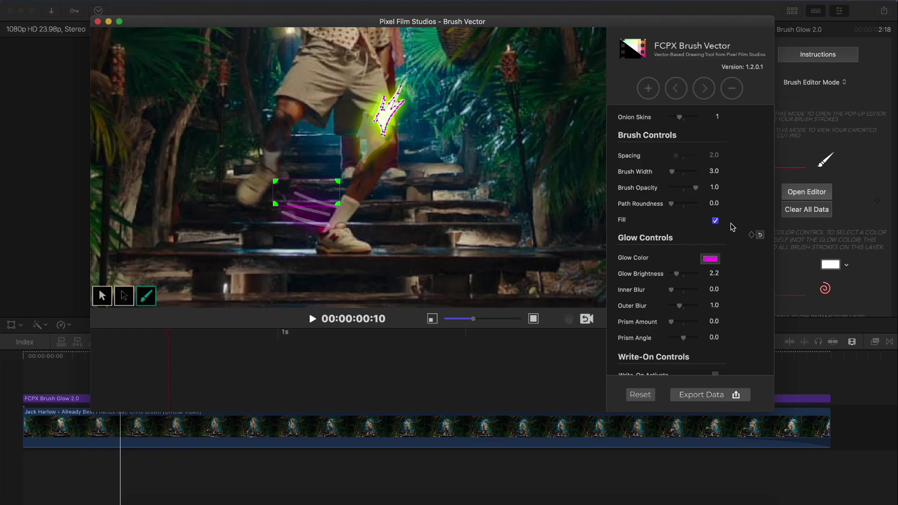
{"action": "left_click", "coordinate": [715, 221]}
{"action": "left_click_drag", "start_coordinate": [262, 200], "coordinate": [329, 228]}
{"action": "mouse_move", "coordinate": [263, 197]}
{"action": "left_mouse_down"}
{"action": "mouse_move", "coordinate": [331, 210]}
{"action": "mouse_move", "coordinate": [332, 221]}
{"action": "left_mouse_up"}
{"action": "key", "text": "super+z"}
Step: Draw three long curved magenta strokes from the raised shoe to the standing leg at frames 11 and 12
{"action": "key", "text": "Right"}
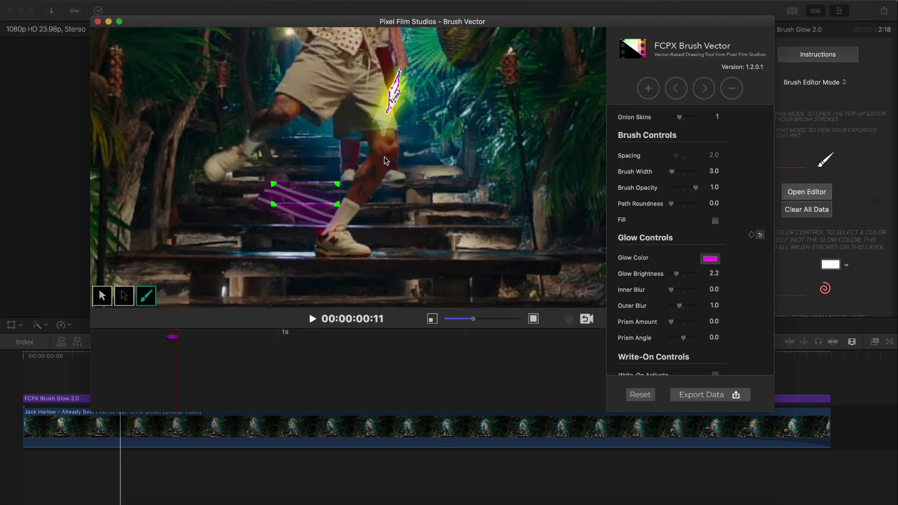
{"action": "left_click_drag", "start_coordinate": [219, 180], "coordinate": [228, 186]}
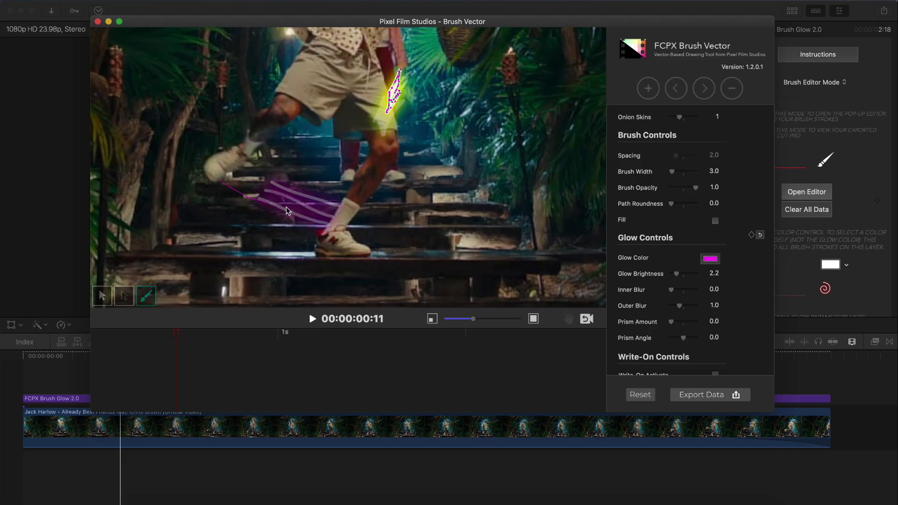
{"action": "left_click_drag", "start_coordinate": [287, 210], "coordinate": [318, 219]}
{"action": "left_click_drag", "start_coordinate": [329, 222], "coordinate": [331, 223]}
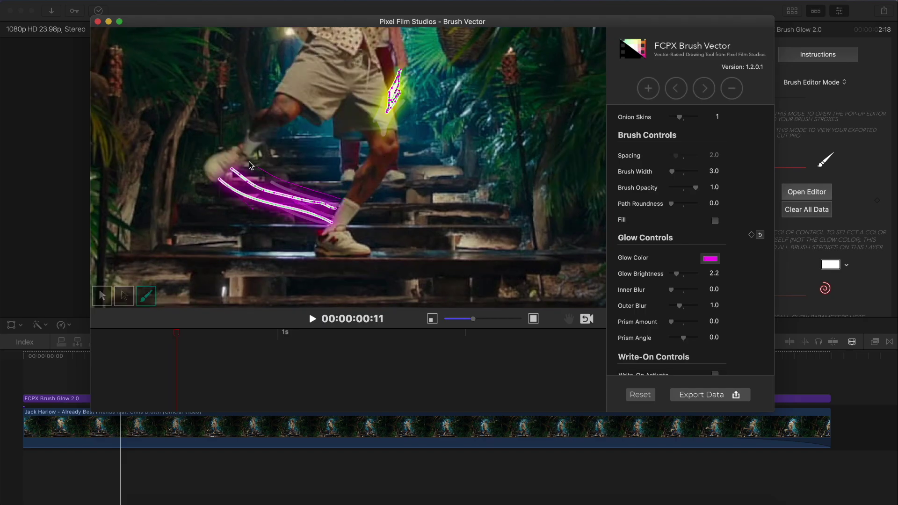
{"action": "left_click_drag", "start_coordinate": [249, 162], "coordinate": [248, 160]}
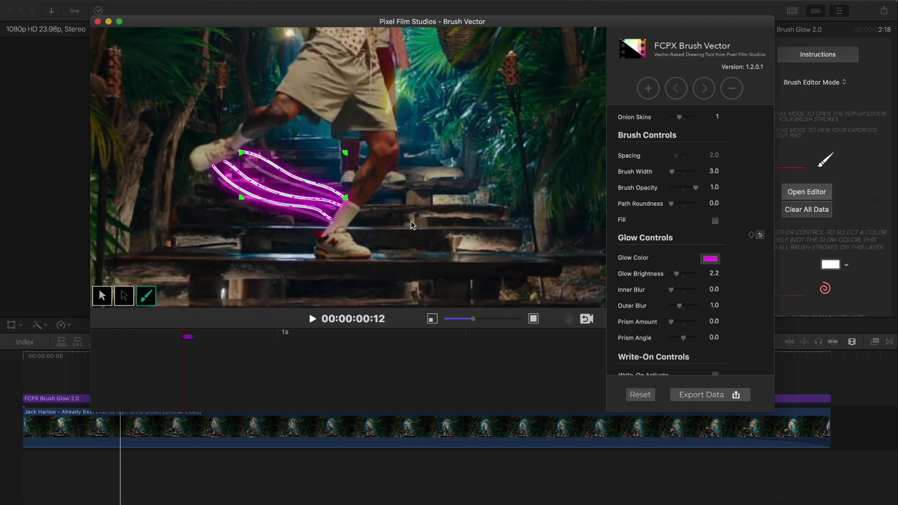
Step: Step back and forth between frames 11, 12 and 13 to compare the magenta strokes with the leg's movement
{"action": "key", "text": "Right"}
{"action": "key", "text": "Left"}
{"action": "key", "text": "Right"}
{"action": "key", "text": "Left"}
{"action": "key", "text": "Right"}
{"action": "key", "text": "Left"}
{"action": "key", "text": "Left"}
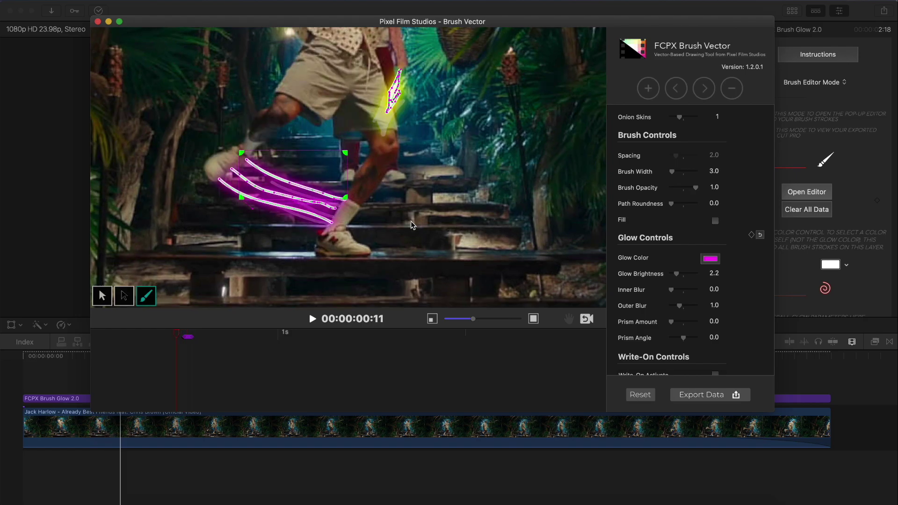
{"action": "key", "text": "Right"}
{"action": "key", "text": "Right"}
{"action": "key", "text": "Left"}
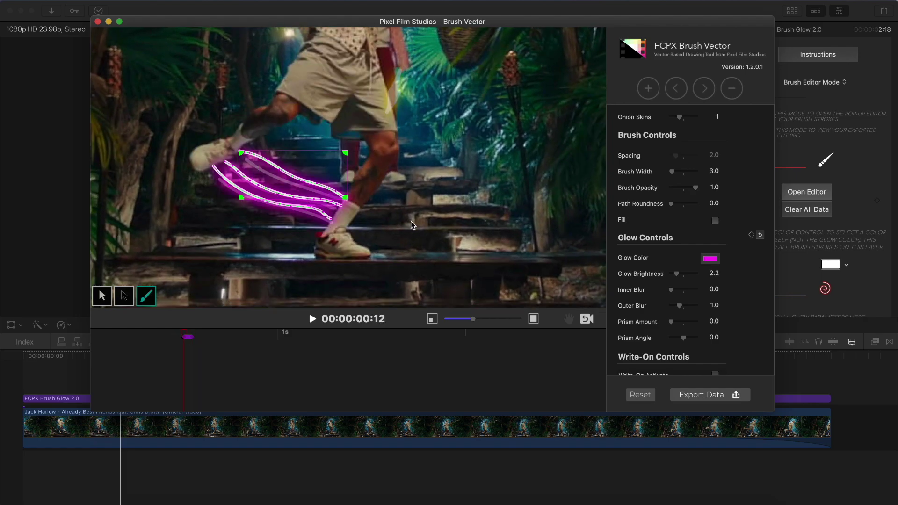
Step: Draw three shorter magenta strokes trailing from the raised shoe at frame 13
{"action": "key", "text": "Right"}
{"action": "left_click_drag", "start_coordinate": [210, 173], "coordinate": [232, 190]}
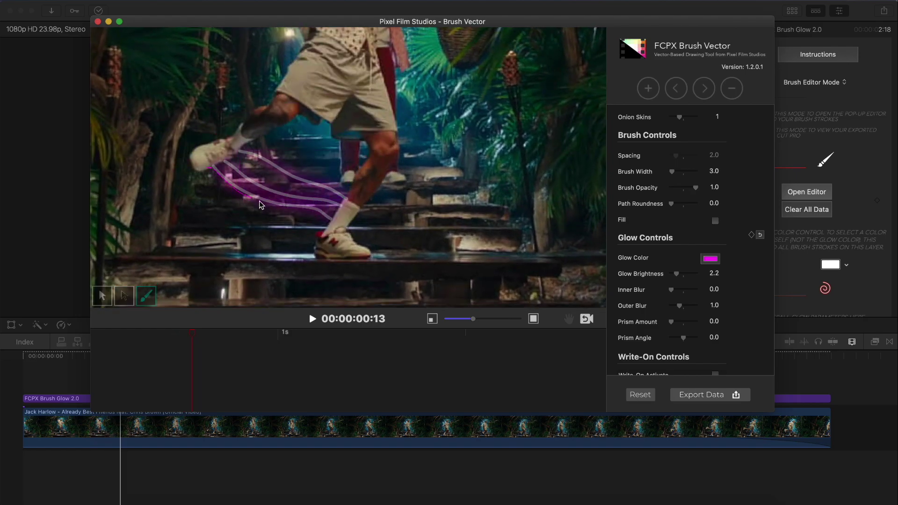
{"action": "left_click_drag", "start_coordinate": [282, 207], "coordinate": [293, 208]}
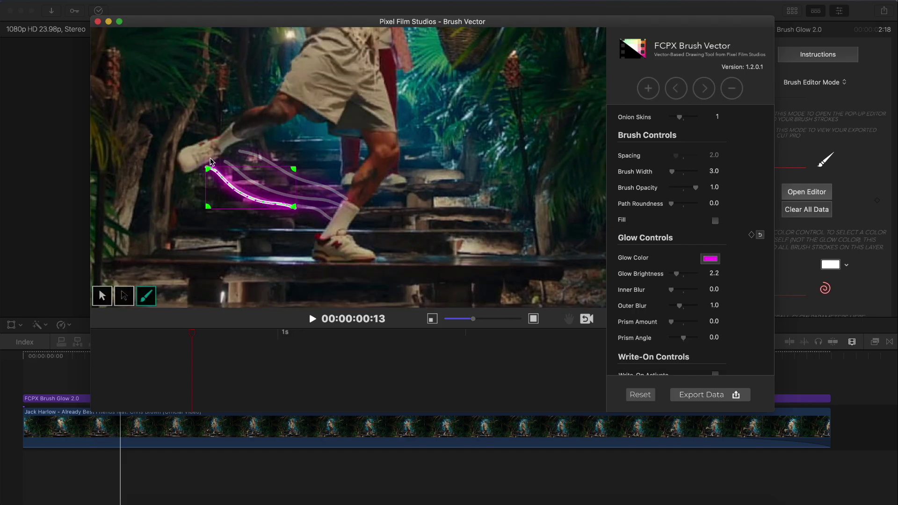
{"action": "left_click_drag", "start_coordinate": [213, 159], "coordinate": [294, 193]}
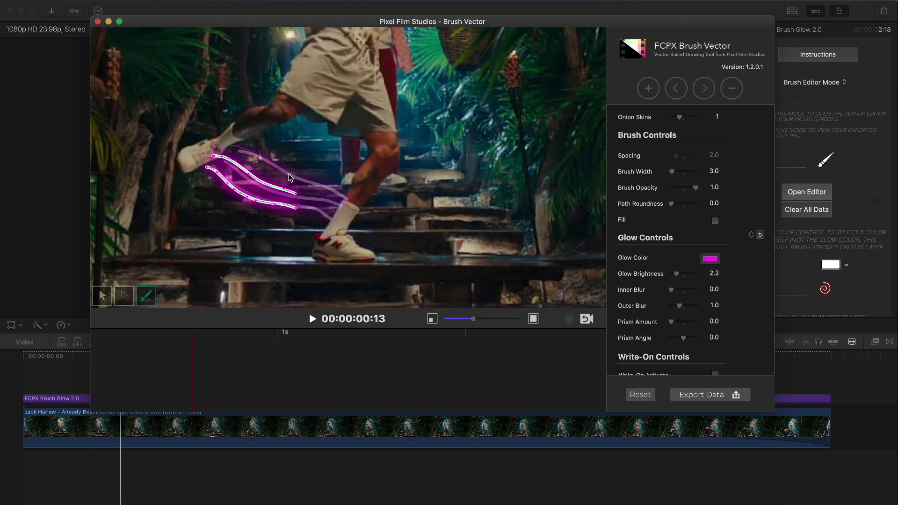
{"action": "left_click_drag", "start_coordinate": [233, 147], "coordinate": [287, 173]}
Step: Draw progressively shorter magenta strokes behind the raised shoe on each frame from 14 through 16
{"action": "key", "text": "Right"}
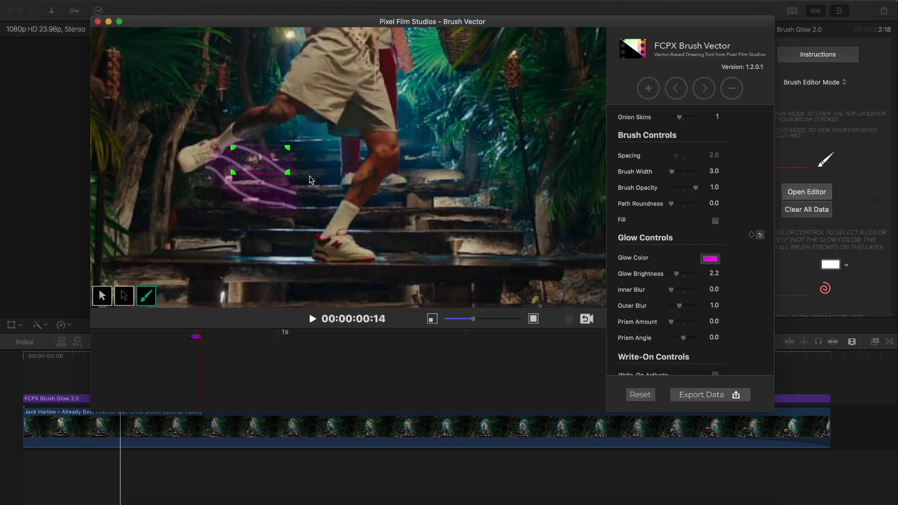
{"action": "left_click_drag", "start_coordinate": [196, 171], "coordinate": [251, 203]}
{"action": "mouse_move", "coordinate": [211, 158]}
{"action": "left_mouse_down"}
{"action": "mouse_move", "coordinate": [241, 197]}
{"action": "mouse_move", "coordinate": [233, 156]}
{"action": "mouse_move", "coordinate": [270, 169]}
{"action": "left_mouse_up"}
{"action": "key", "text": "Right"}
{"action": "left_click_drag", "start_coordinate": [187, 181], "coordinate": [213, 191]}
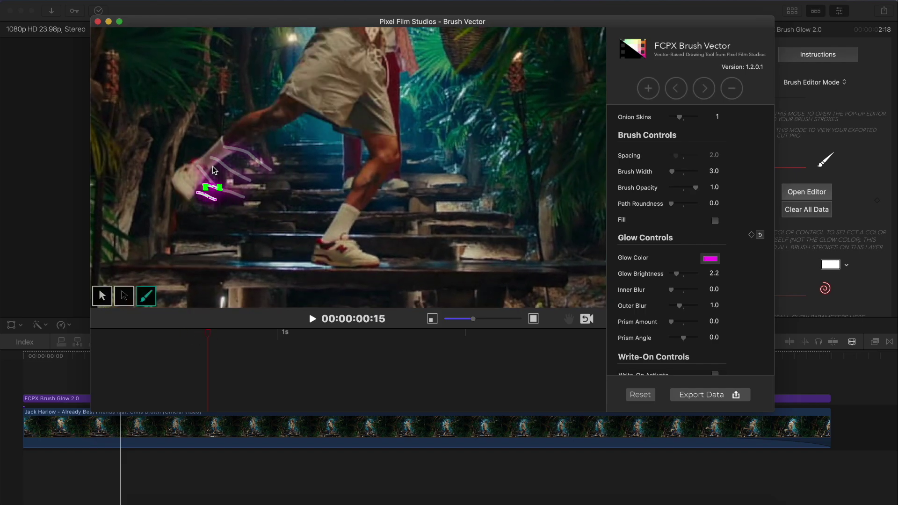
{"action": "key", "text": "Right"}
{"action": "key", "text": "Right"}
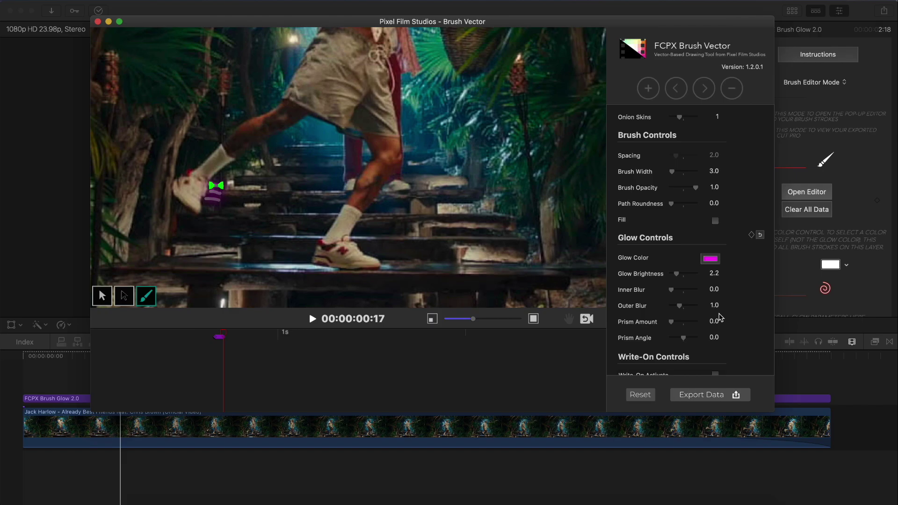
Step: Export the updated brush data and play back the combined flame and magenta stroke animation in the timeline
{"action": "left_click", "coordinate": [732, 392]}
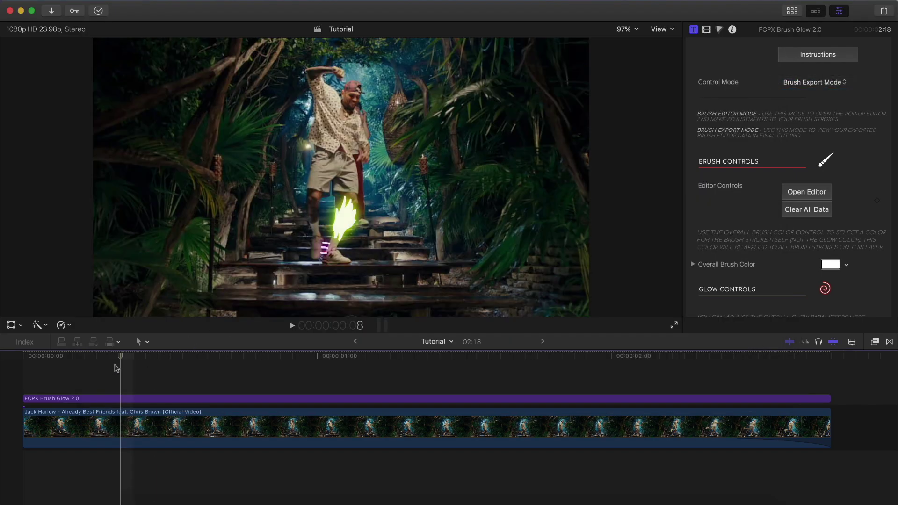
{"action": "left_click", "coordinate": [114, 358]}
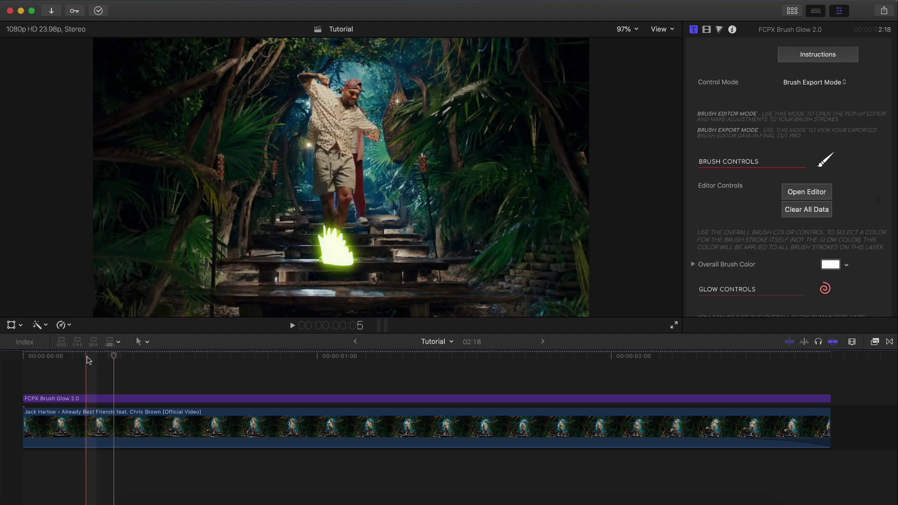
{"action": "key", "text": "space"}
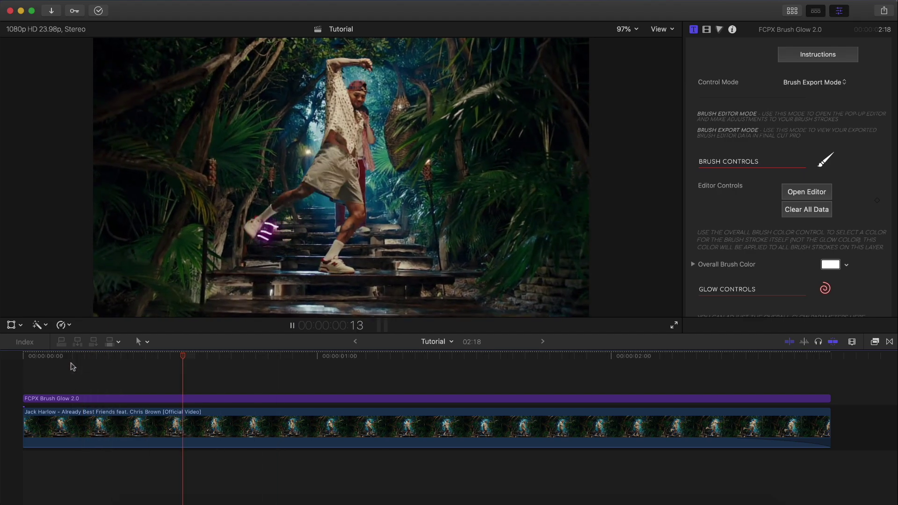
Step: Stop the playback of the brush animation and position the playhead at 1:18
{"action": "key", "text": "space"}
{"action": "key", "text": "space"}
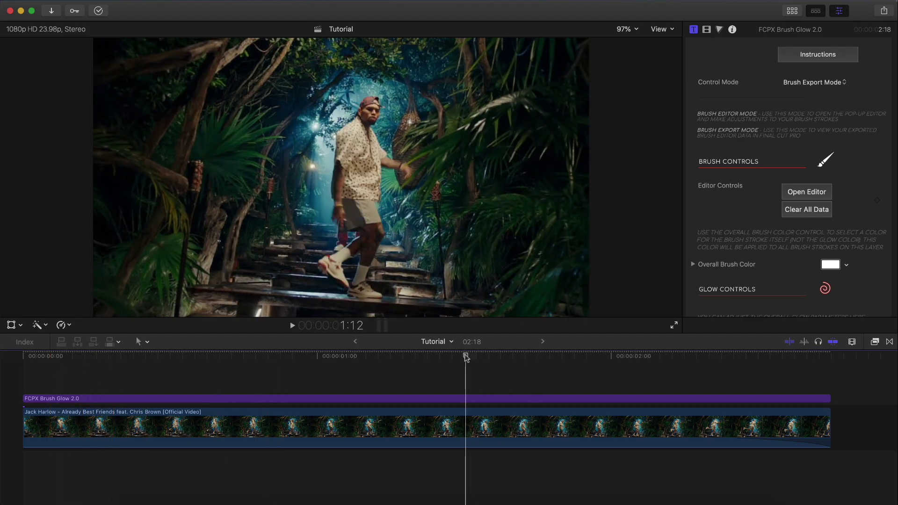
{"action": "left_click_drag", "start_coordinate": [466, 358], "coordinate": [543, 359]}
Step: Switch the Control Mode to Brush Editor Mode and open the brush editor
{"action": "scroll", "coordinate": [774, 183], "scroll_direction": "up", "scroll_amount": 2}
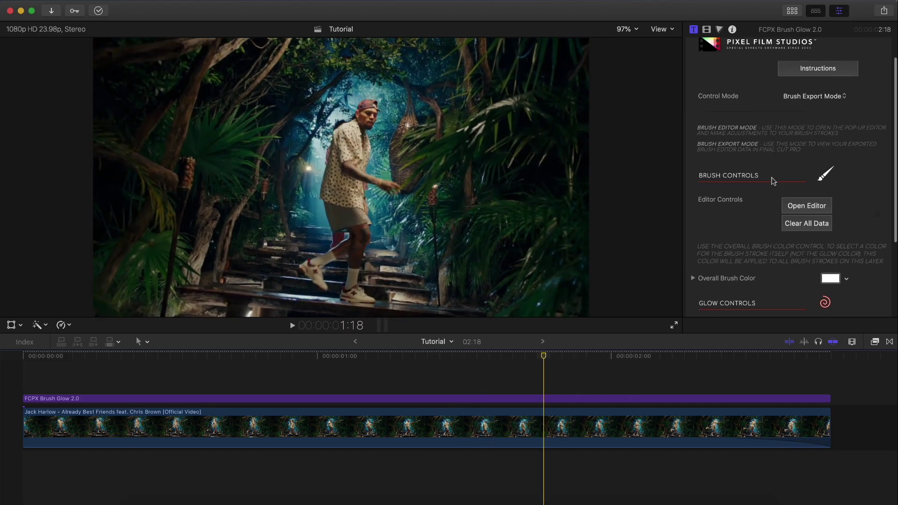
{"action": "left_click", "coordinate": [797, 211]}
{"action": "left_click", "coordinate": [529, 174]}
{"action": "left_click", "coordinate": [821, 98]}
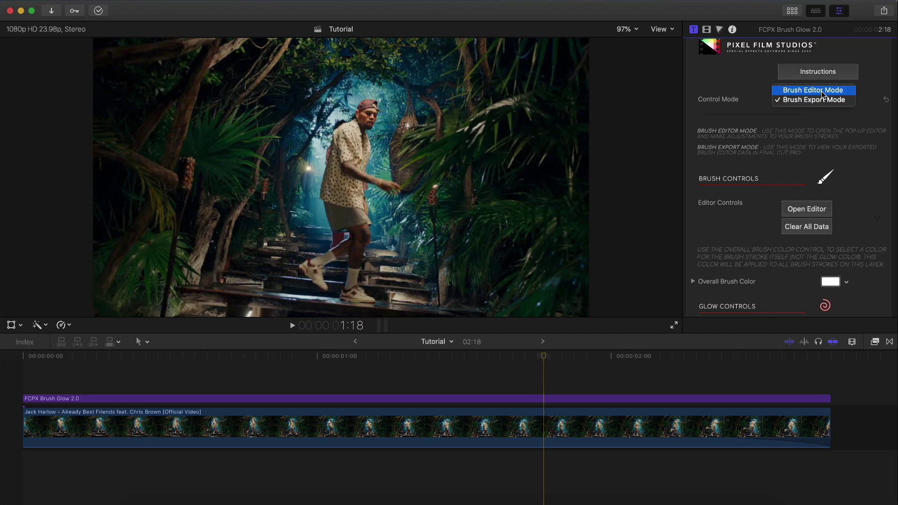
{"action": "left_click", "coordinate": [821, 91]}
{"action": "left_click", "coordinate": [798, 209]}
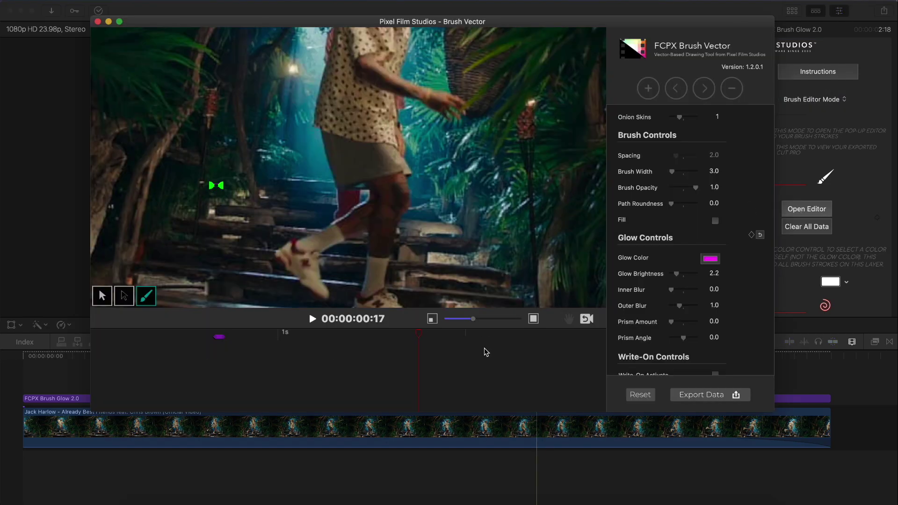
Step: Frame the whole dancer in the editor canvas and set the brush's Glow Color to yellow
{"action": "left_click_drag", "start_coordinate": [471, 320], "coordinate": [461, 319]}
{"action": "left_click", "coordinate": [569, 318]}
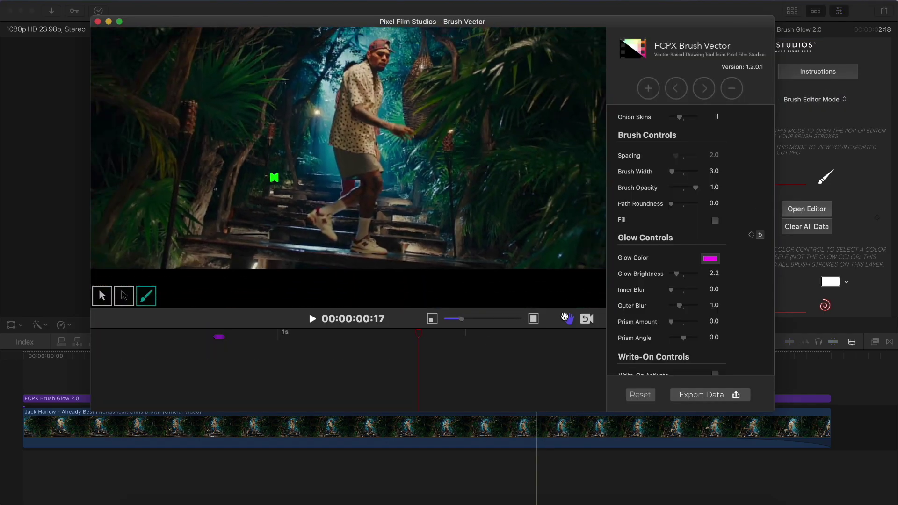
{"action": "left_click_drag", "start_coordinate": [490, 124], "coordinate": [489, 163]}
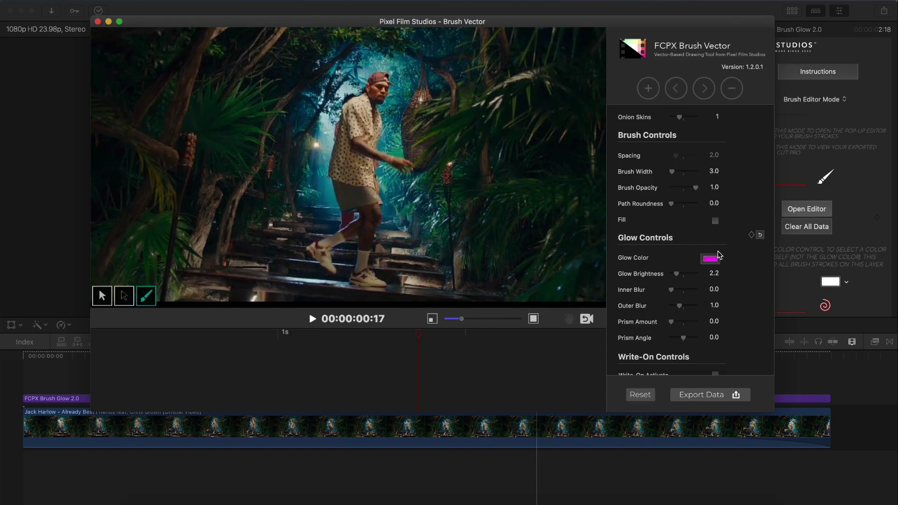
{"action": "left_click", "coordinate": [710, 259]}
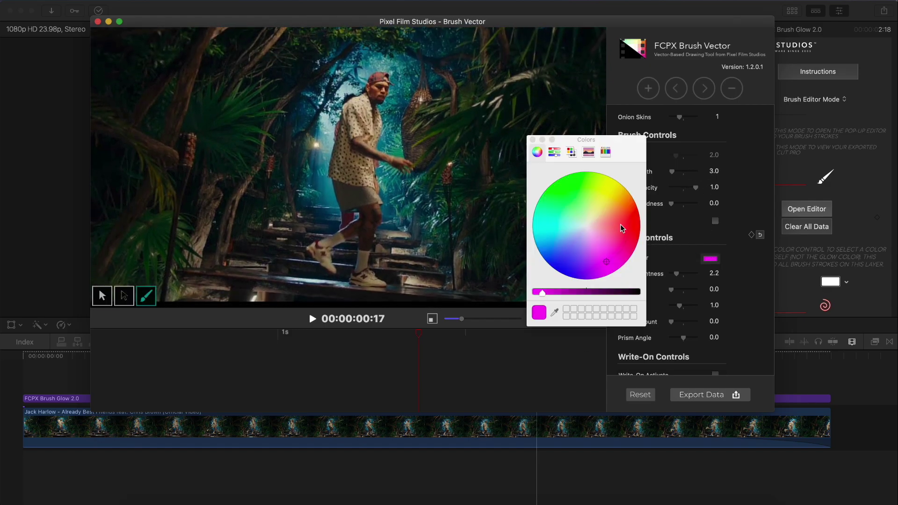
{"action": "left_click_drag", "start_coordinate": [620, 224], "coordinate": [621, 179]}
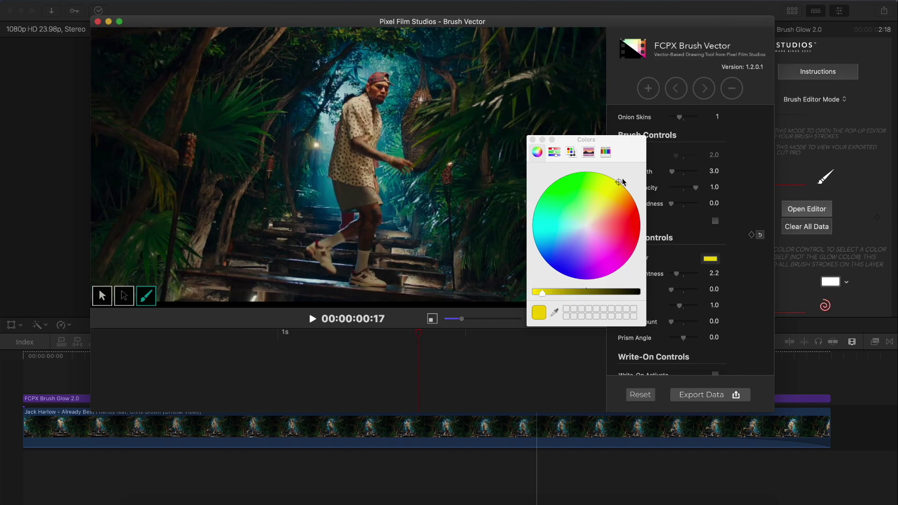
{"action": "left_click", "coordinate": [532, 139]}
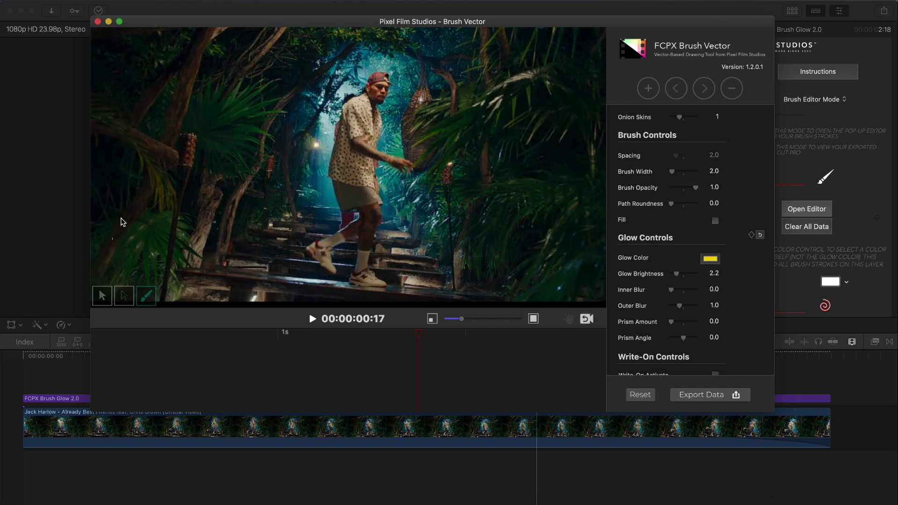
Step: Draw a lasso-shaped yellow stroke over the foliage behind the dancer at frame 42 and set Glow Brightness to 4.3
{"action": "mouse_move", "coordinate": [113, 239]}
{"action": "left_mouse_down"}
{"action": "mouse_move", "coordinate": [155, 142]}
{"action": "mouse_move", "coordinate": [268, 145]}
{"action": "mouse_move", "coordinate": [198, 167]}
{"action": "mouse_move", "coordinate": [150, 150]}
{"action": "left_mouse_up"}
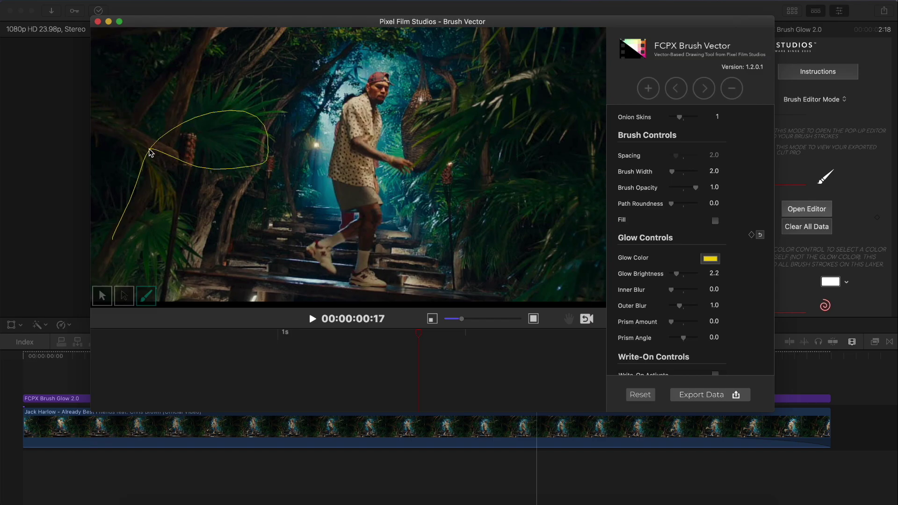
{"action": "scroll", "coordinate": [675, 237], "scroll_direction": "down", "scroll_amount": 2}
{"action": "left_click_drag", "start_coordinate": [676, 234], "coordinate": [684, 235]}
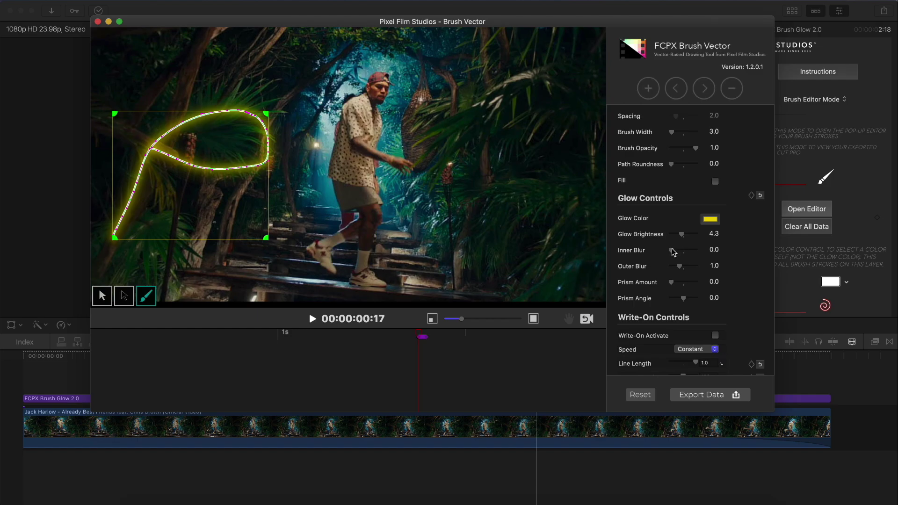
{"action": "scroll", "coordinate": [736, 240], "scroll_direction": "up", "scroll_amount": 4}
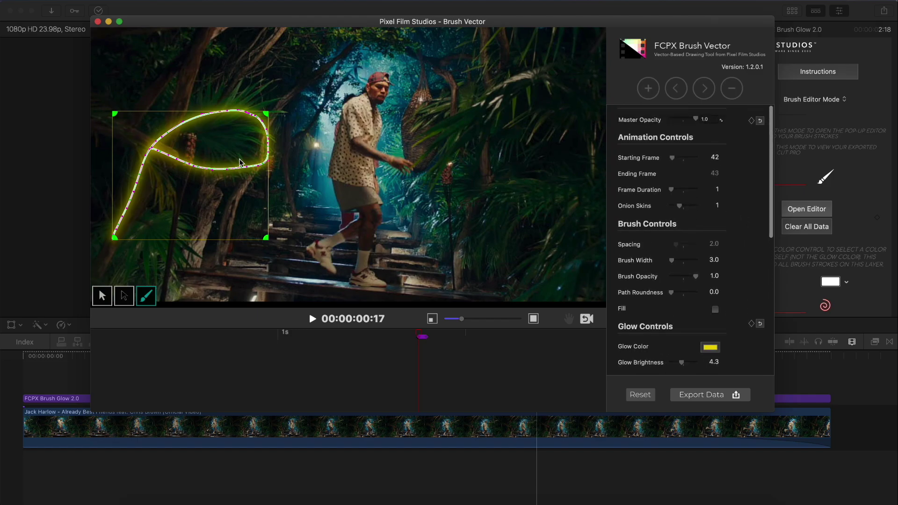
Step: Draw slightly shifted lasso strokes at 1:19 and 1:20, comparing their motion with the neighbouring frames
{"action": "key", "text": "Right"}
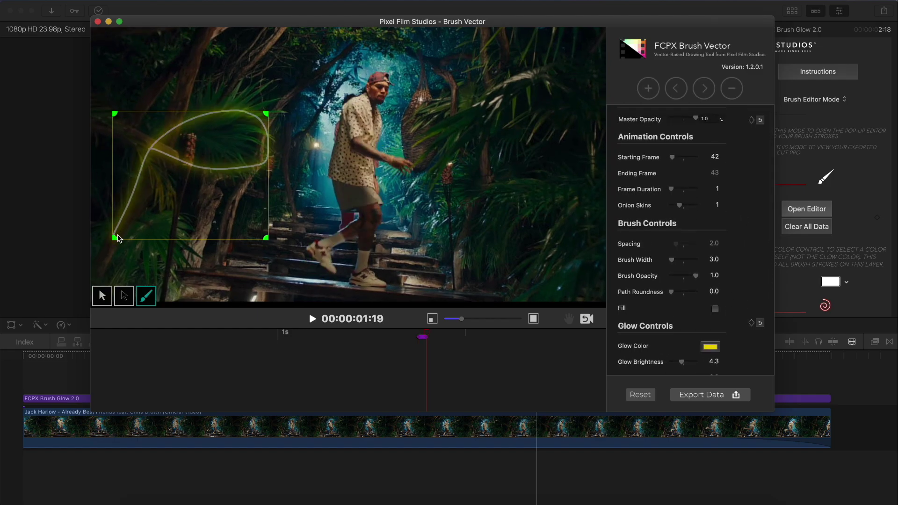
{"action": "left_click_drag", "start_coordinate": [116, 240], "coordinate": [157, 166]}
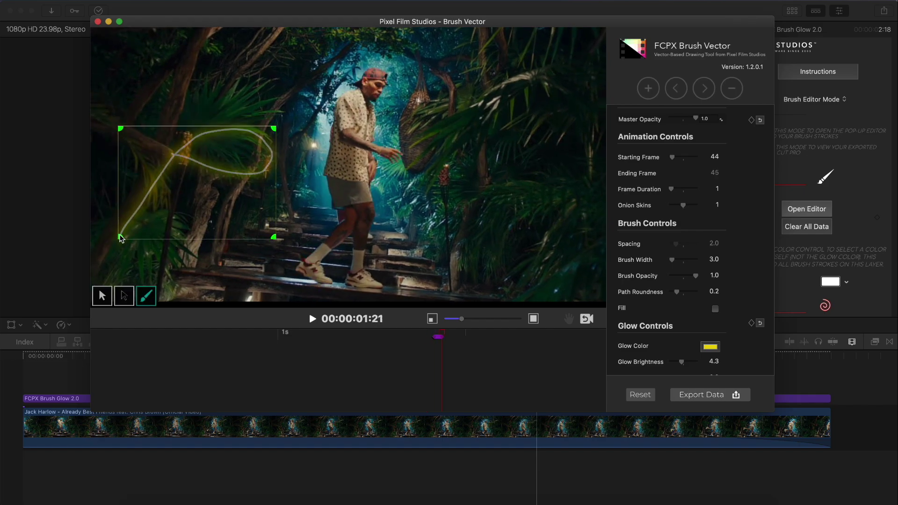
{"action": "key", "text": "Left"}
{"action": "key", "text": "Left"}
{"action": "key", "text": "Right"}
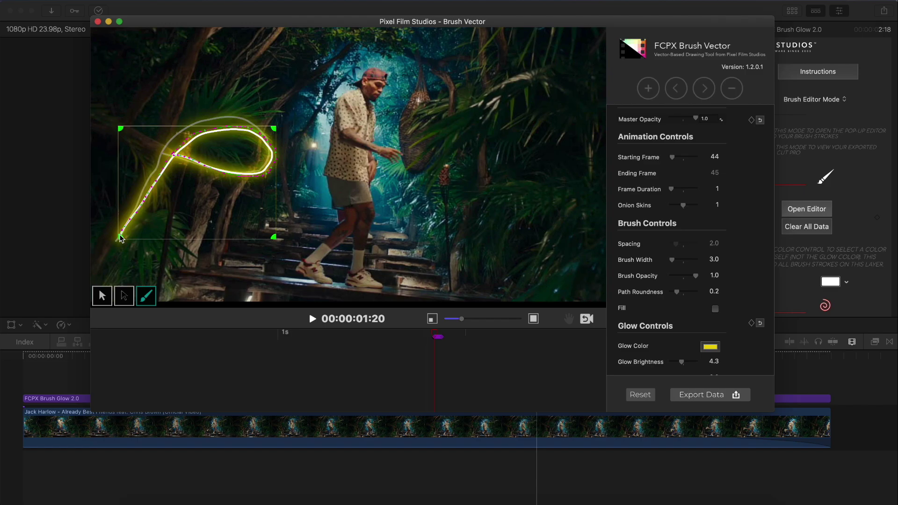
{"action": "key", "text": "Right"}
{"action": "key", "text": "Right"}
{"action": "key", "text": "Right"}
{"action": "key", "text": "Left"}
{"action": "key", "text": "Left"}
Step: Draw the yellow lasso loop on each frame from 1:21 through 1:23, swinging it lower and closer to the dancer
{"action": "mouse_move", "coordinate": [119, 235]}
{"action": "left_mouse_down"}
{"action": "mouse_move", "coordinate": [232, 155]}
{"action": "mouse_move", "coordinate": [280, 151]}
{"action": "mouse_move", "coordinate": [311, 179]}
{"action": "mouse_move", "coordinate": [296, 203]}
{"action": "mouse_move", "coordinate": [252, 203]}
{"action": "mouse_move", "coordinate": [196, 182]}
{"action": "left_mouse_up"}
{"action": "key", "text": "Right"}
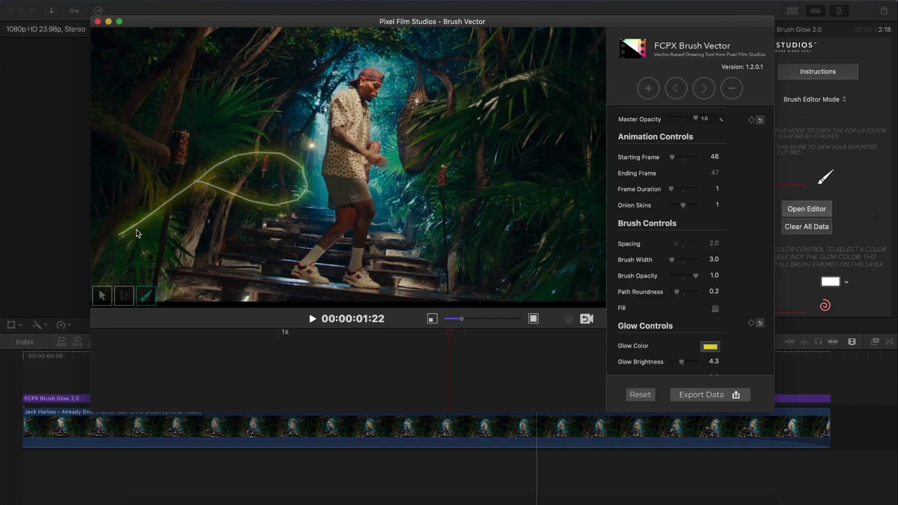
{"action": "mouse_move", "coordinate": [122, 234]}
{"action": "left_mouse_down"}
{"action": "mouse_move", "coordinate": [232, 165]}
{"action": "mouse_move", "coordinate": [306, 186]}
{"action": "left_mouse_up"}
{"action": "key", "text": "Right"}
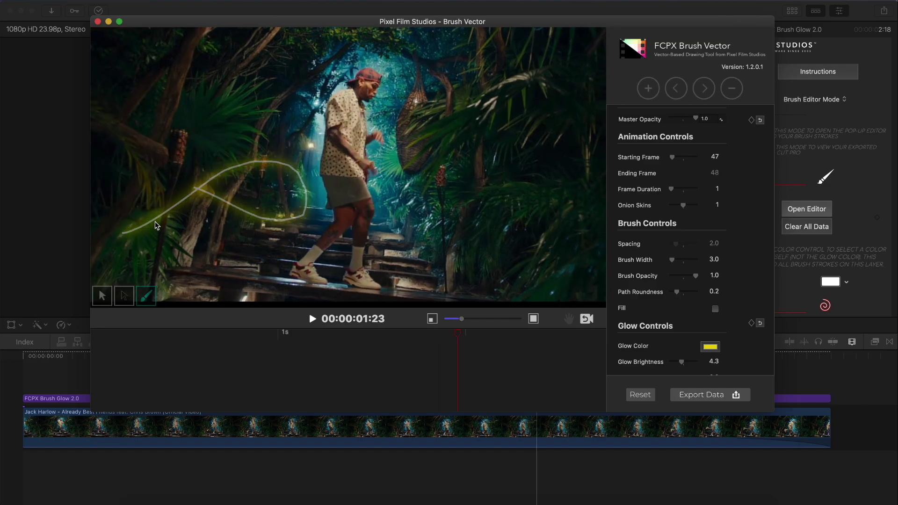
{"action": "mouse_move", "coordinate": [184, 209]}
{"action": "left_mouse_down"}
{"action": "mouse_move", "coordinate": [244, 189]}
{"action": "mouse_move", "coordinate": [277, 192]}
{"action": "mouse_move", "coordinate": [320, 208]}
{"action": "mouse_move", "coordinate": [340, 237]}
{"action": "mouse_move", "coordinate": [300, 245]}
{"action": "mouse_move", "coordinate": [265, 199]}
{"action": "left_mouse_up"}
Step: Draw the lasso stroke at 2:00 as a wave reaching from the foliage to a small loop around the dancer's front ankle
{"action": "key", "text": "Left"}
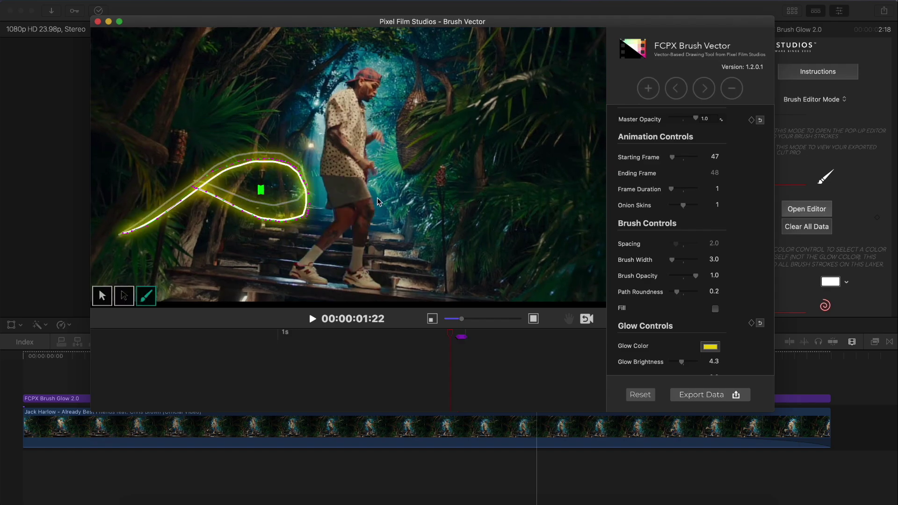
{"action": "key", "text": "Right"}
{"action": "key", "text": "Right"}
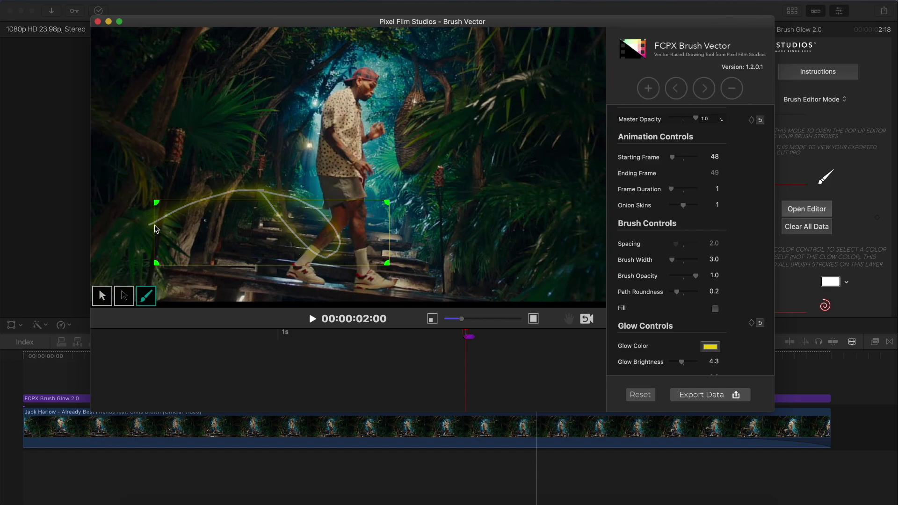
{"action": "mouse_move", "coordinate": [155, 226]}
{"action": "left_mouse_down"}
{"action": "mouse_move", "coordinate": [340, 264]}
{"action": "mouse_move", "coordinate": [384, 260]}
{"action": "mouse_move", "coordinate": [365, 251]}
{"action": "left_mouse_up"}
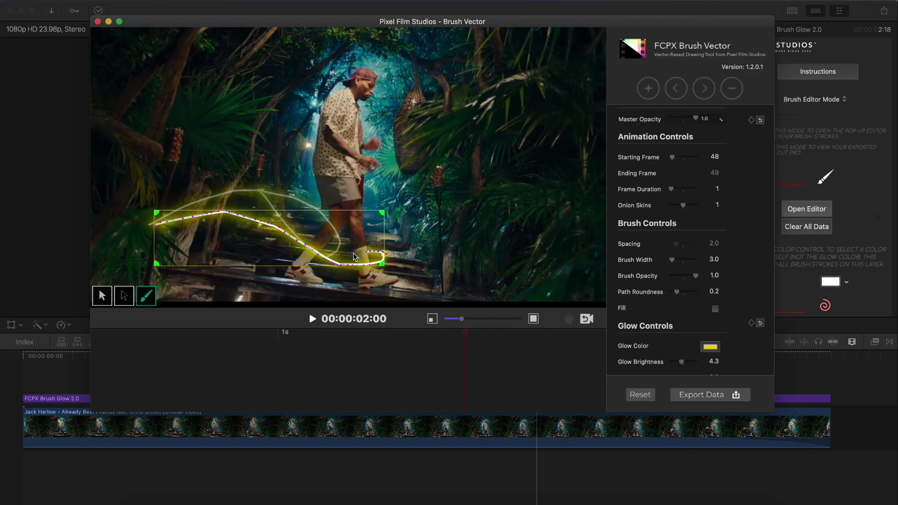
{"action": "left_click", "coordinate": [349, 256]}
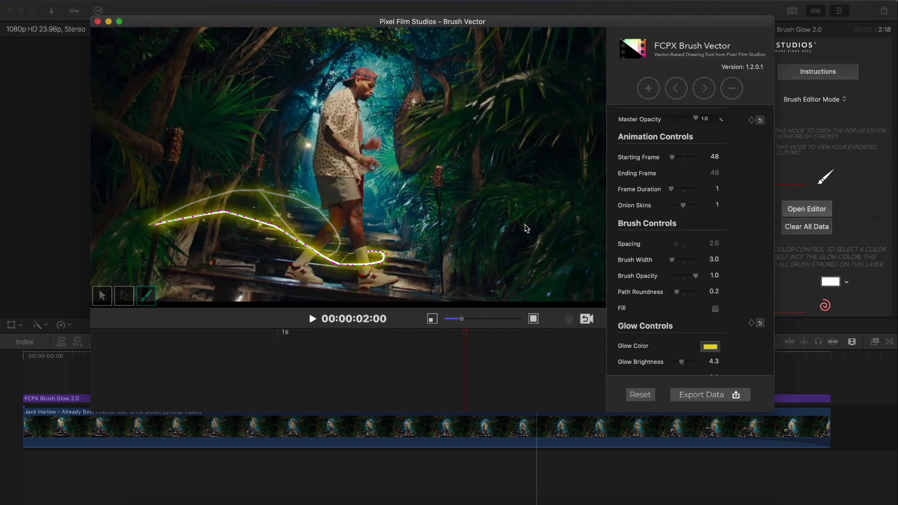
Step: Draw the wavy yellow lasso to the dancer's front ankle at 2:01 and 2:02, following the previous frame's stroke
{"action": "key", "text": "Left"}
{"action": "key", "text": "Right"}
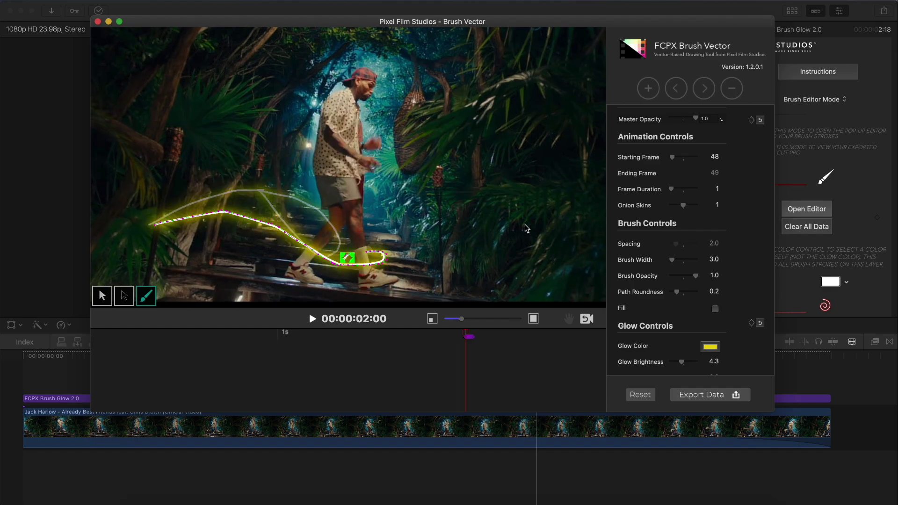
{"action": "key", "text": "Right"}
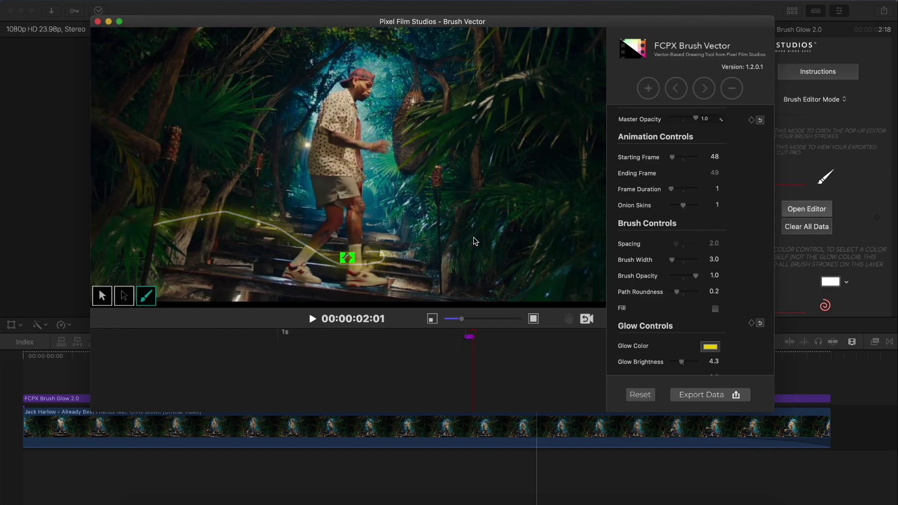
{"action": "mouse_move", "coordinate": [155, 224]}
{"action": "left_mouse_down"}
{"action": "mouse_move", "coordinate": [205, 218]}
{"action": "mouse_move", "coordinate": [354, 255]}
{"action": "left_mouse_up"}
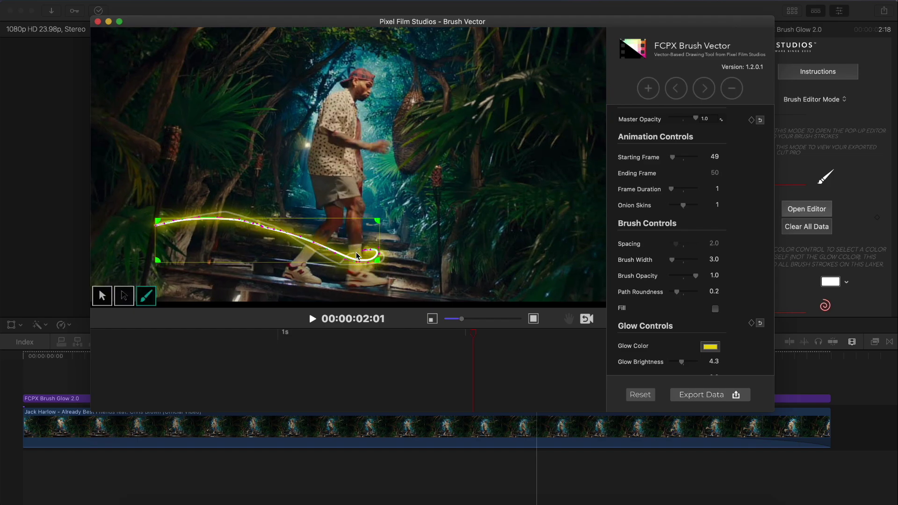
{"action": "key", "text": "Right"}
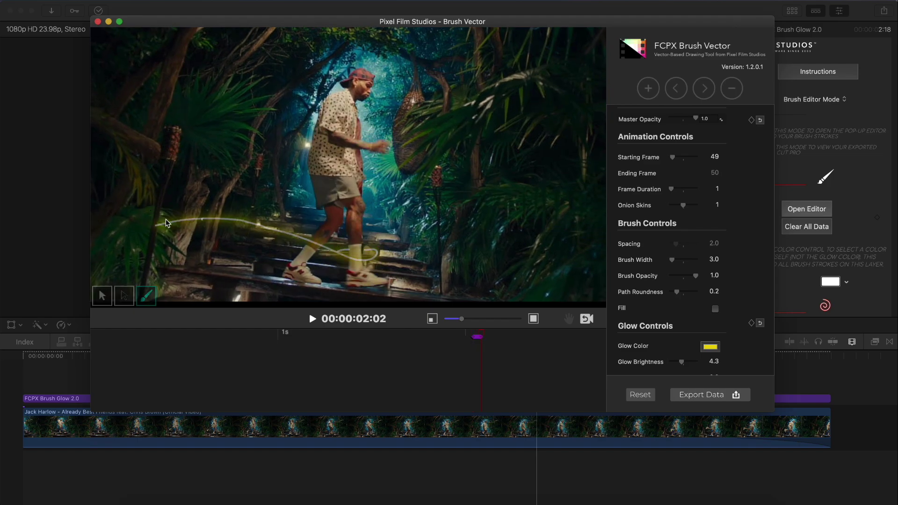
{"action": "left_click_drag", "start_coordinate": [177, 225], "coordinate": [236, 244]}
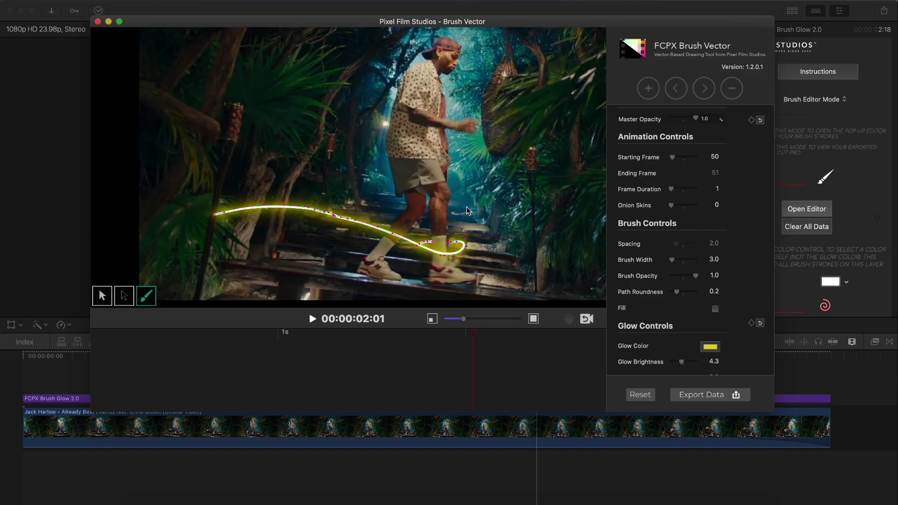
Step: Step back and forth between 2:01 and 2:02 to compare the lasso's position with the leg's movement
{"action": "key", "text": "Left"}
{"action": "key", "text": "Right"}
{"action": "key", "text": "Right"}
{"action": "key", "text": "Left"}
{"action": "key", "text": "Right"}
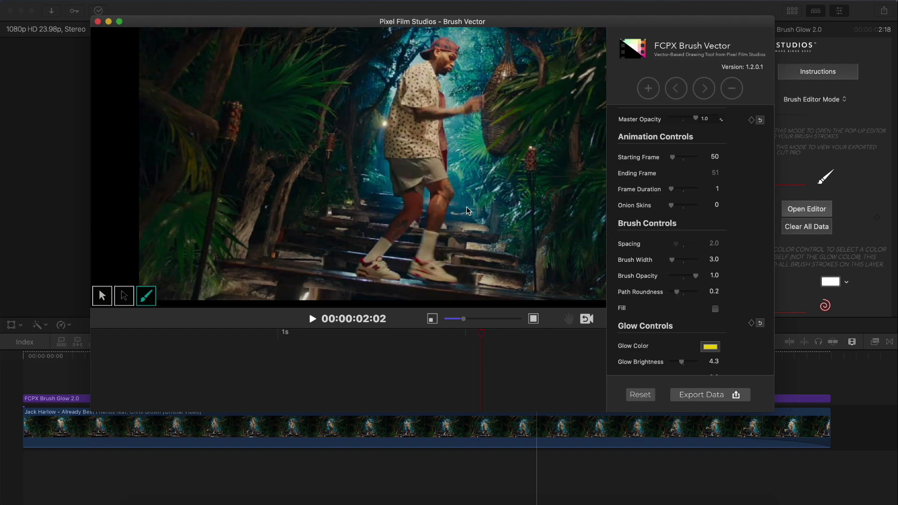
{"action": "key", "text": "Left"}
{"action": "key", "text": "Right"}
{"action": "key", "text": "Left"}
{"action": "key", "text": "Right"}
{"action": "key", "text": "Left"}
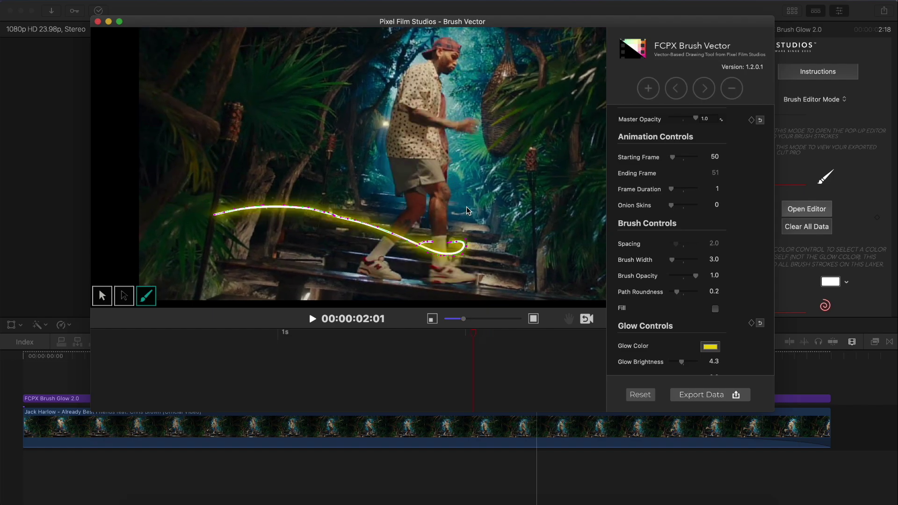
Step: Draw the yellow lasso frame by frame from 2:02 through 2:05, raising its loop to follow the lifting foot
{"action": "key", "text": "Right"}
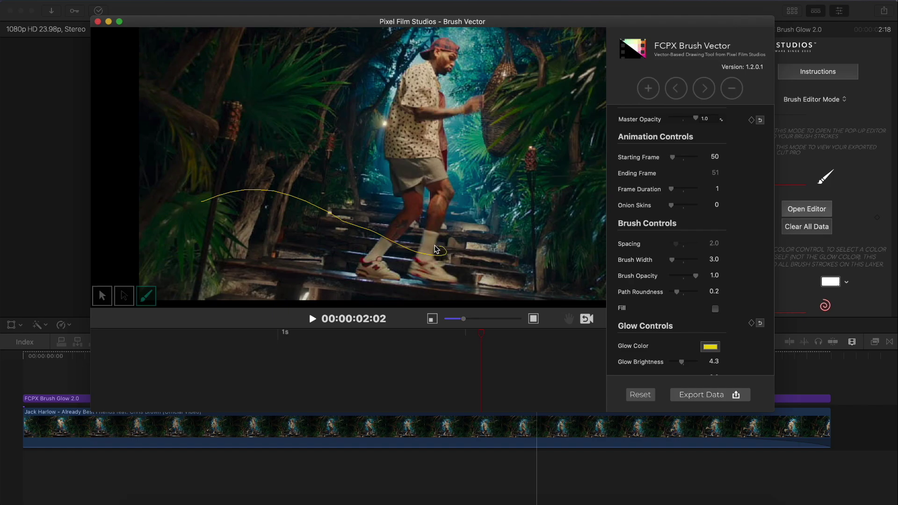
{"action": "left_click_drag", "start_coordinate": [431, 248], "coordinate": [432, 249]}
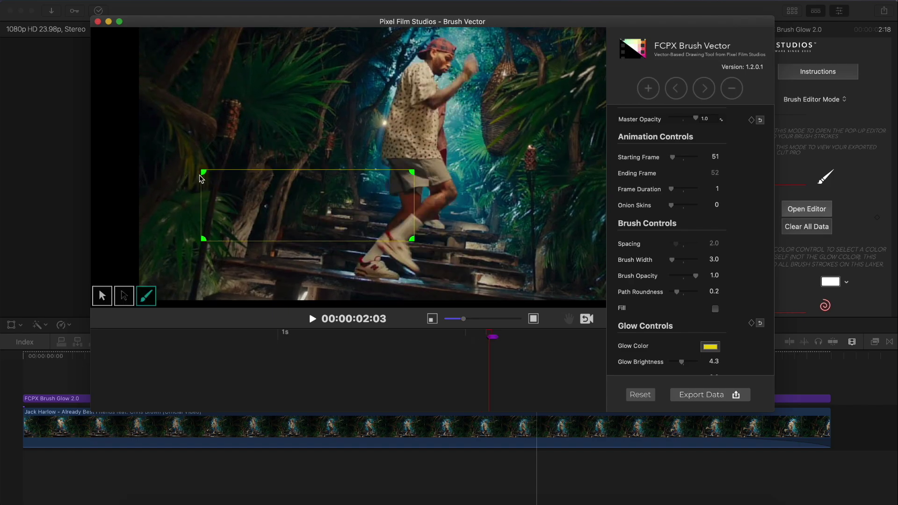
{"action": "mouse_move", "coordinate": [200, 179]}
{"action": "left_mouse_down"}
{"action": "mouse_move", "coordinate": [320, 199]}
{"action": "mouse_move", "coordinate": [382, 238]}
{"action": "mouse_move", "coordinate": [414, 241]}
{"action": "mouse_move", "coordinate": [356, 188]}
{"action": "mouse_move", "coordinate": [403, 229]}
{"action": "left_mouse_up"}
{"action": "key", "text": "Right"}
{"action": "key", "text": "Right"}
{"action": "left_click_drag", "start_coordinate": [213, 161], "coordinate": [377, 178]}
Step: Draw the yellow lasso to the raised foot at 2:06, undoing the steeper first stroke and redrawing it with a lower start
{"action": "key", "text": "Right"}
{"action": "left_click_drag", "start_coordinate": [218, 69], "coordinate": [371, 189]}
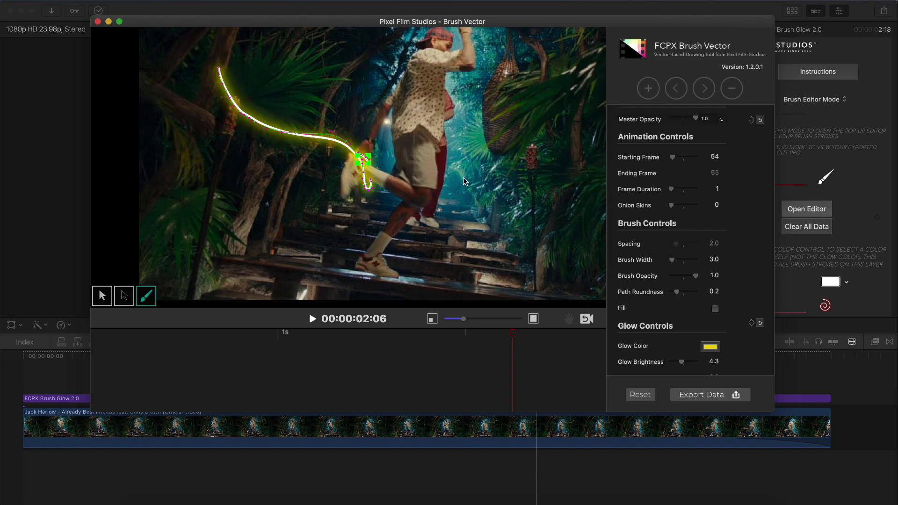
{"action": "key", "text": "super+z"}
{"action": "left_click_drag", "start_coordinate": [216, 133], "coordinate": [375, 206]}
Step: Draw the yellow lasso from the upper foliage down around the raised foot's ankle at 2:07 and 2:08
{"action": "key", "text": "Right"}
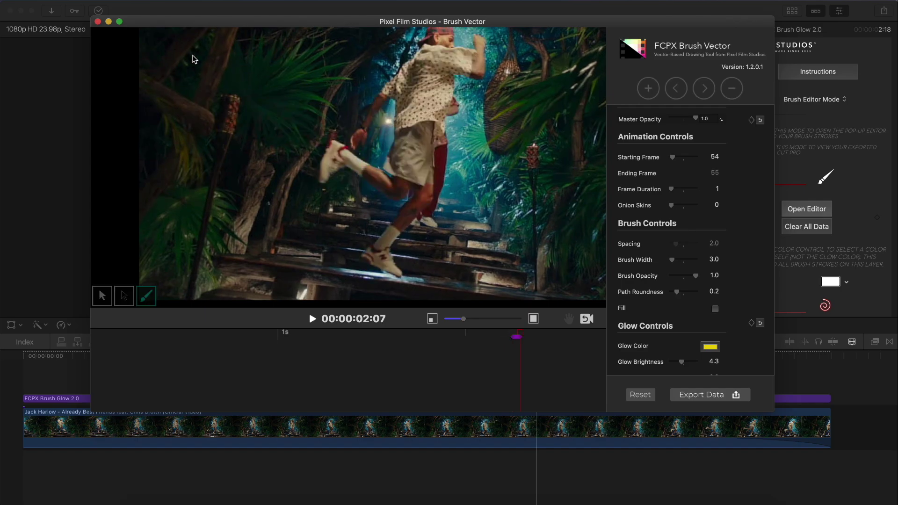
{"action": "left_click_drag", "start_coordinate": [176, 50], "coordinate": [269, 93]}
{"action": "mouse_move", "coordinate": [335, 174]}
{"action": "left_mouse_down"}
{"action": "mouse_move", "coordinate": [345, 148]}
{"action": "mouse_move", "coordinate": [347, 172]}
{"action": "left_mouse_up"}
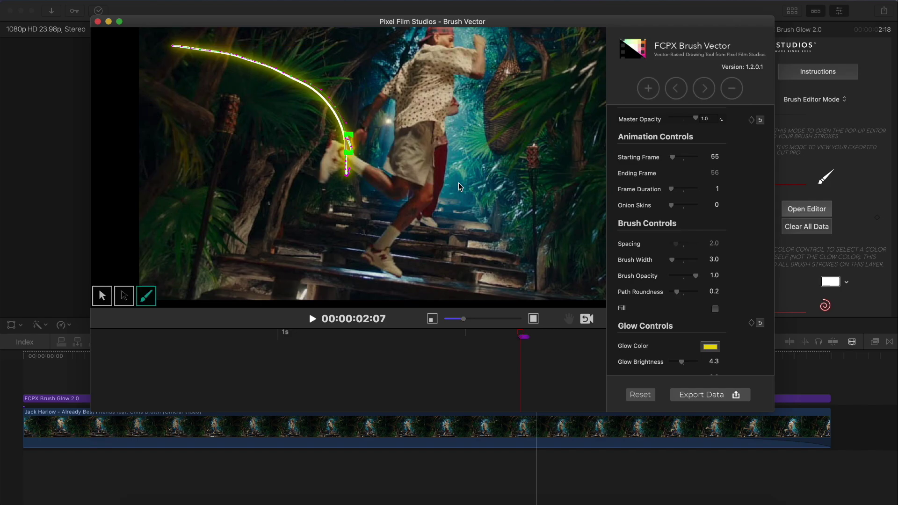
{"action": "key", "text": "Right"}
{"action": "left_click_drag", "start_coordinate": [165, 32], "coordinate": [211, 57]}
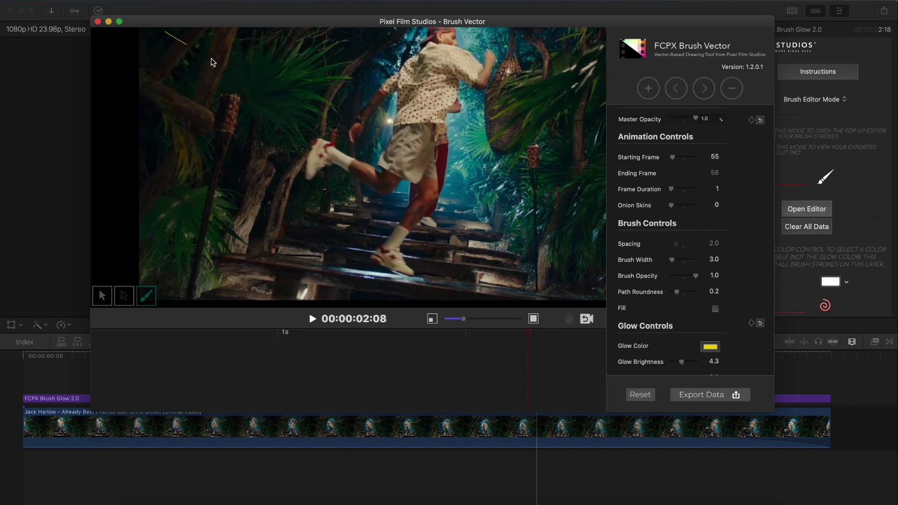
{"action": "left_click_drag", "start_coordinate": [282, 105], "coordinate": [288, 109]}
{"action": "left_click_drag", "start_coordinate": [339, 164], "coordinate": [338, 165]}
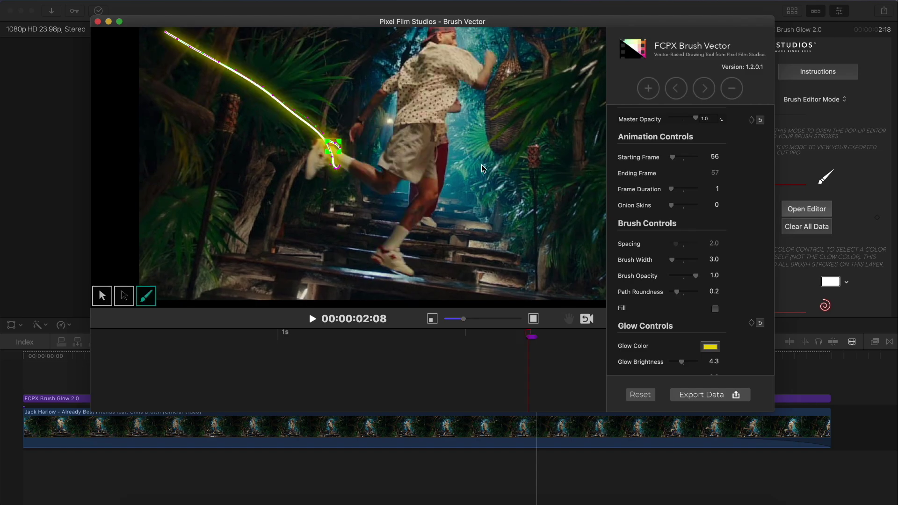
Step: Draw the yellow lasso from the foliage down to the raised foot at 2:09, adding short finishing strokes at the ankle
{"action": "left_click", "coordinate": [568, 318]}
{"action": "left_click_drag", "start_coordinate": [498, 153], "coordinate": [500, 220]}
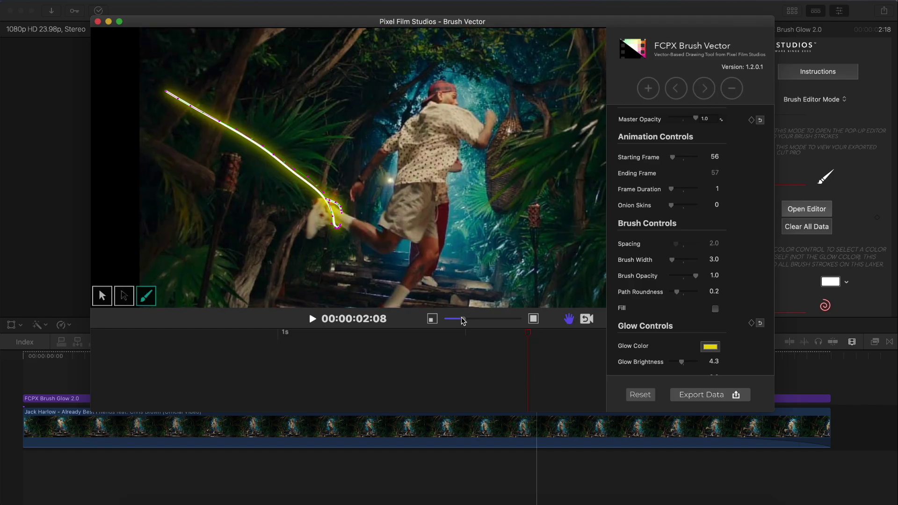
{"action": "left_click_drag", "start_coordinate": [461, 319], "coordinate": [459, 319]}
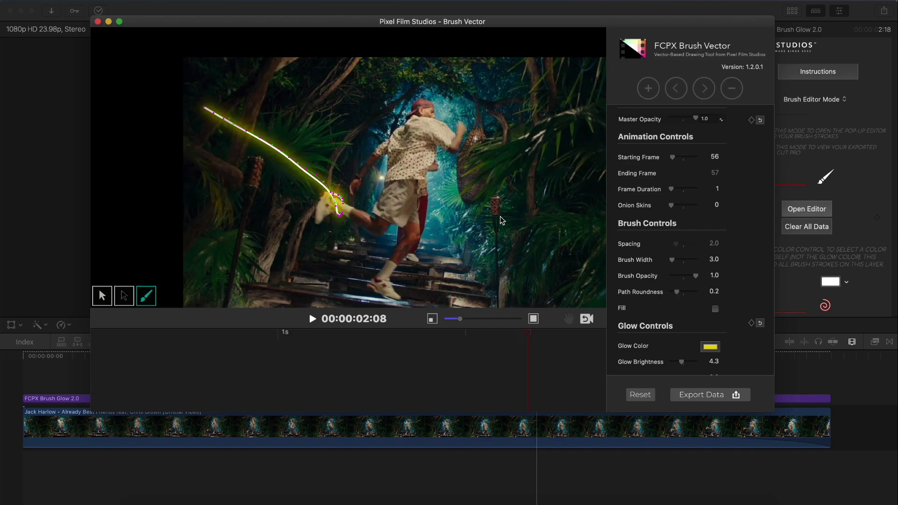
{"action": "key", "text": "Right"}
{"action": "key", "text": "Left"}
{"action": "key", "text": "Right"}
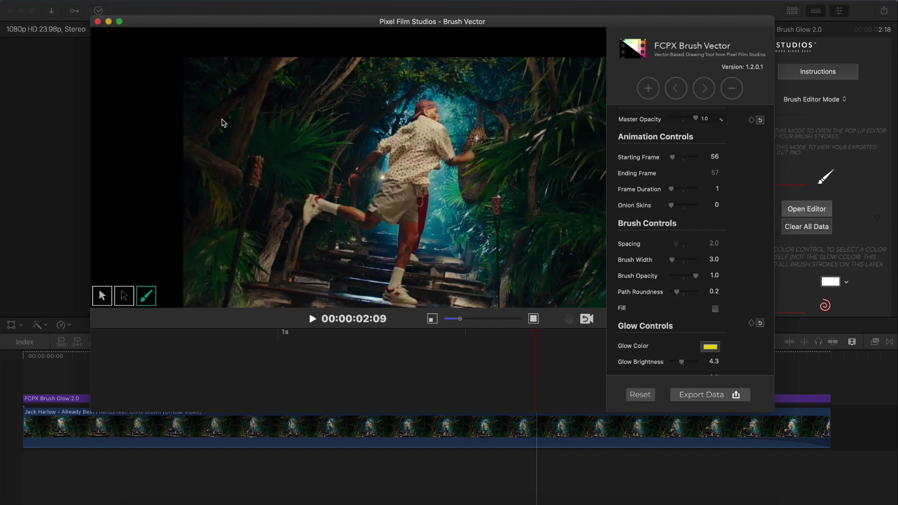
{"action": "mouse_move", "coordinate": [222, 118]}
{"action": "left_mouse_down"}
{"action": "mouse_move", "coordinate": [306, 186]}
{"action": "mouse_move", "coordinate": [324, 211]}
{"action": "left_mouse_up"}
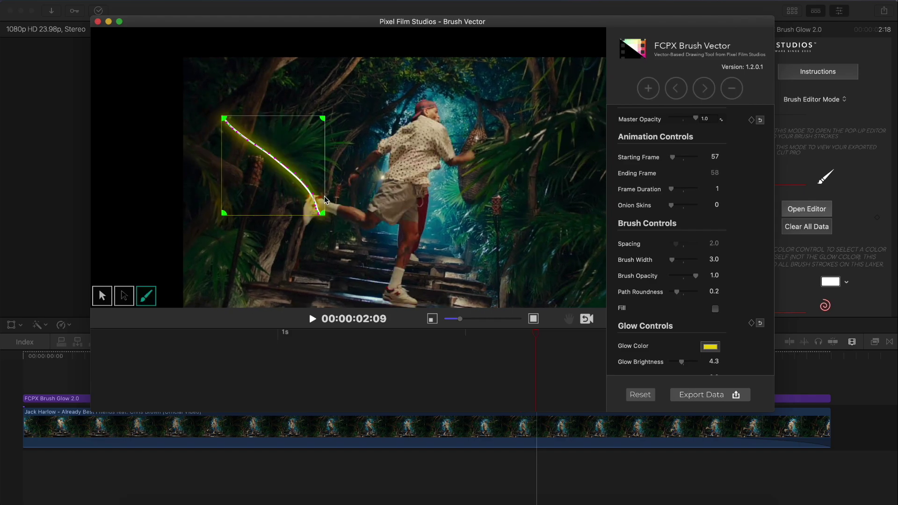
{"action": "left_click", "coordinate": [321, 198]}
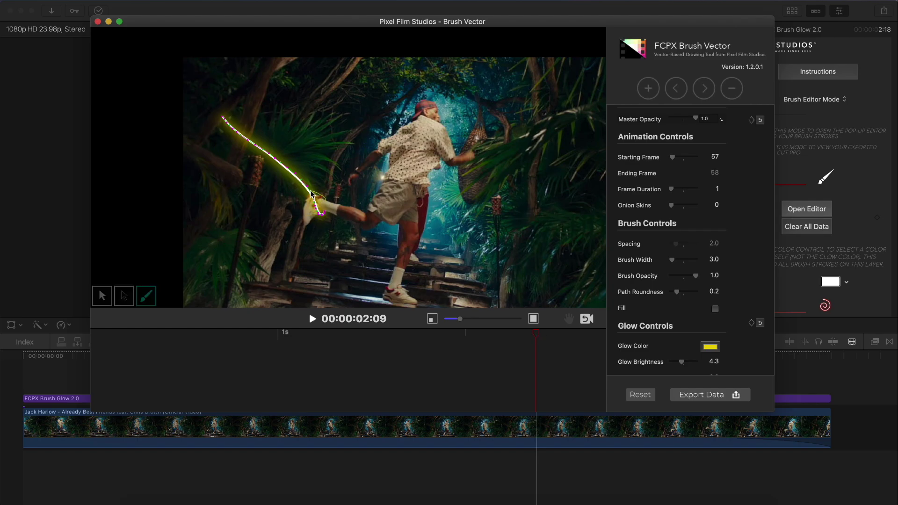
{"action": "left_click_drag", "start_coordinate": [309, 191], "coordinate": [309, 191]}
Step: Compare the lasso's position at 2:08 and 2:09, and draw its stroke down to the ankle at 2:10
{"action": "key", "text": "Left"}
{"action": "key", "text": "Right"}
{"action": "key", "text": "Left"}
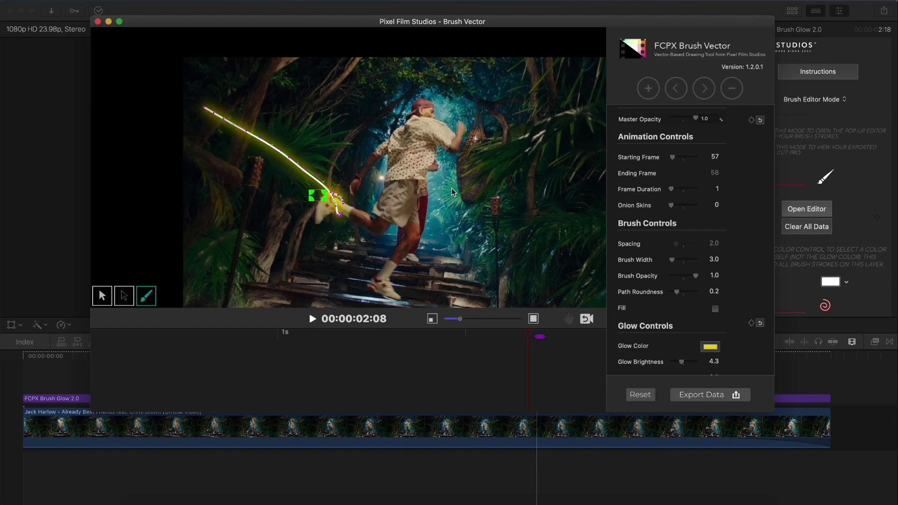
{"action": "key", "text": "Right"}
{"action": "key", "text": "Right"}
{"action": "left_click_drag", "start_coordinate": [243, 131], "coordinate": [316, 211]}
{"action": "left_click", "coordinate": [314, 195]}
Step: Step back and forth between 2:09 and 2:12 to compare the lasso's position with the foot's movement
{"action": "key", "text": "Left"}
{"action": "key", "text": "Right"}
{"action": "key", "text": "Right"}
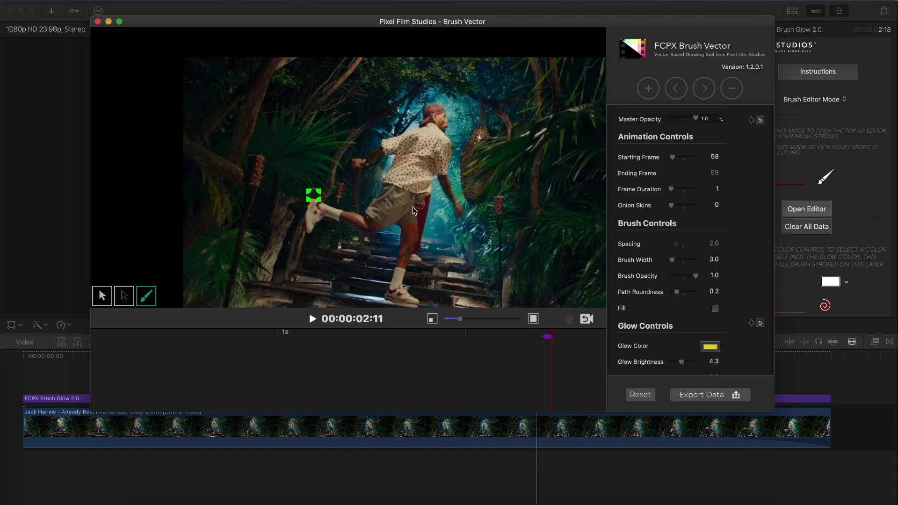
{"action": "key", "text": "Left"}
{"action": "key", "text": "Right"}
{"action": "key", "text": "Right"}
{"action": "key", "text": "Left"}
{"action": "key", "text": "Left"}
{"action": "key", "text": "Right"}
{"action": "key", "text": "Right"}
{"action": "key", "text": "Left"}
{"action": "key", "text": "Left"}
{"action": "key", "text": "Left"}
{"action": "key", "text": "Right"}
{"action": "key", "text": "Right"}
Step: Draw the yellow lasso around the raised foot's ankle at 2:11 and 2:12, adding short strokes to close the loop
{"action": "left_click_drag", "start_coordinate": [248, 126], "coordinate": [301, 170]}
{"action": "mouse_move", "coordinate": [321, 212]}
{"action": "left_mouse_down"}
{"action": "mouse_move", "coordinate": [326, 222]}
{"action": "mouse_move", "coordinate": [322, 194]}
{"action": "left_mouse_up"}
{"action": "left_click_drag", "start_coordinate": [322, 197], "coordinate": [327, 205]}
{"action": "key", "text": "Left"}
{"action": "key", "text": "Right"}
{"action": "key", "text": "Right"}
{"action": "left_click_drag", "start_coordinate": [292, 153], "coordinate": [341, 222]}
{"action": "left_click_drag", "start_coordinate": [333, 202], "coordinate": [337, 210]}
Step: Draw progressively shorter yellow lasso strokes from 2:13 through 2:15, following the foot as it lowers
{"action": "key", "text": "Right"}
{"action": "left_click_drag", "start_coordinate": [327, 178], "coordinate": [361, 239]}
{"action": "left_click_drag", "start_coordinate": [342, 205], "coordinate": [360, 217]}
{"action": "key", "text": "Right"}
{"action": "mouse_move", "coordinate": [347, 199]}
{"action": "left_mouse_down"}
{"action": "mouse_move", "coordinate": [360, 239]}
{"action": "mouse_move", "coordinate": [355, 222]}
{"action": "left_mouse_up"}
{"action": "left_click_drag", "start_coordinate": [355, 222], "coordinate": [354, 224]}
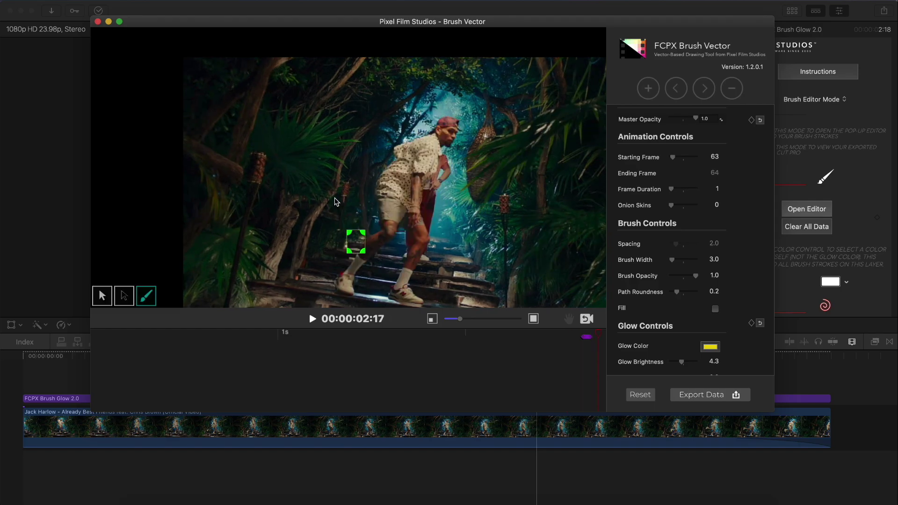
Step: Step backwards frame by frame from 2:17 to 1:08 to review the whole lasso animation
{"action": "key", "text": "Left"}
{"action": "key", "text": "Left"}
{"action": "key", "text": "Left"}
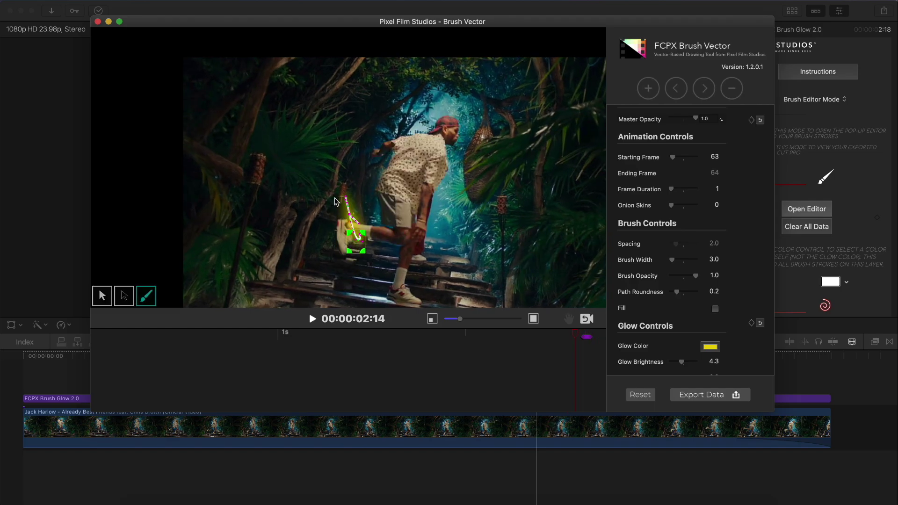
{"action": "key", "text": "Left"}
{"action": "key", "text": "Left"}
{"action": "key", "text": "Left"}
{"action": "key", "text": "Left"}
{"action": "key", "text": "Left"}
{"action": "key", "text": "Left"}
{"action": "key", "text": "Left"}
{"action": "key", "text": "Left"}
{"action": "key", "text": "Left"}
{"action": "key", "text": "Left"}
{"action": "key", "text": "Left"}
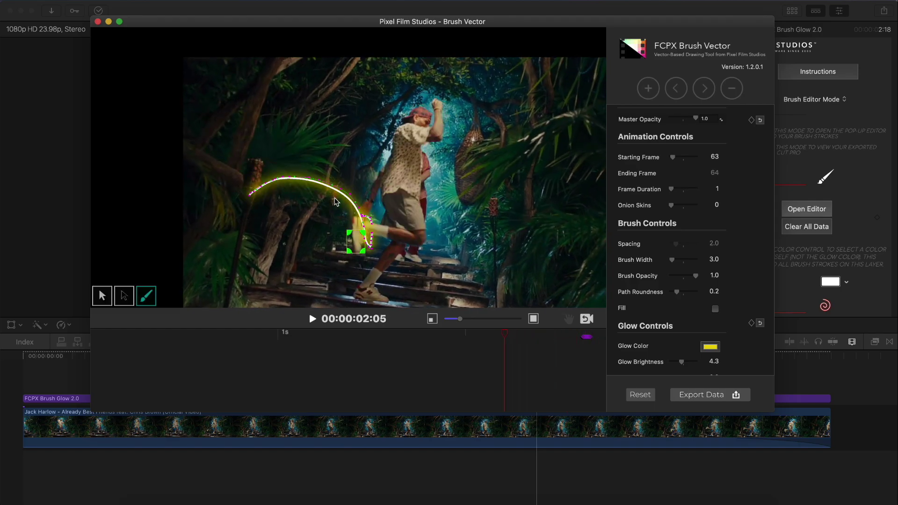
{"action": "key", "text": "Left"}
{"action": "key", "text": "Left"}
{"action": "key", "text": "Left"}
{"action": "key", "text": "Left"}
{"action": "key", "text": "Left"}
{"action": "key", "text": "Left"}
{"action": "key", "text": "Left"}
{"action": "key", "text": "Left"}
{"action": "key", "text": "Left"}
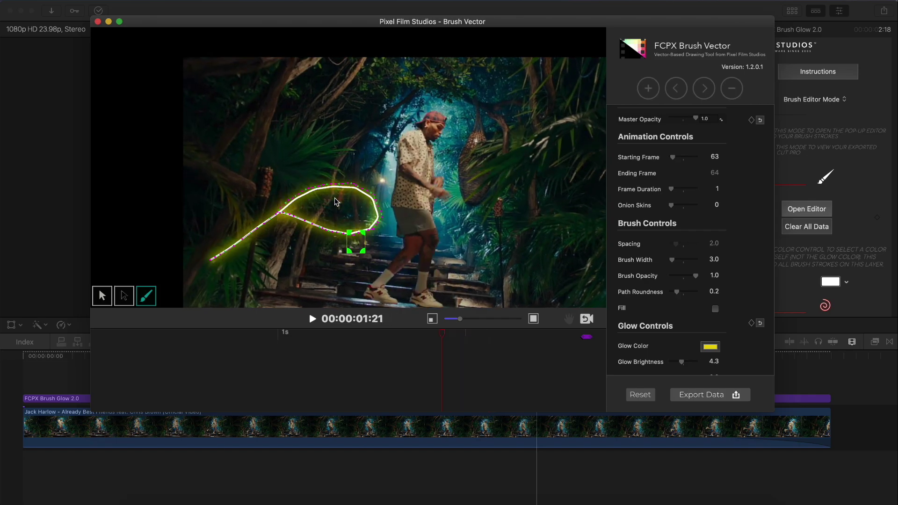
{"action": "key", "text": "Left"}
{"action": "key", "text": "Left"}
{"action": "key", "text": "Left"}
{"action": "key", "text": "Left"}
{"action": "key", "text": "Left"}
{"action": "key", "text": "Left"}
{"action": "key", "text": "Left"}
{"action": "key", "text": "Left"}
{"action": "key", "text": "Left"}
{"action": "key", "text": "Left"}
{"action": "key", "text": "Left"}
{"action": "key", "text": "Left"}
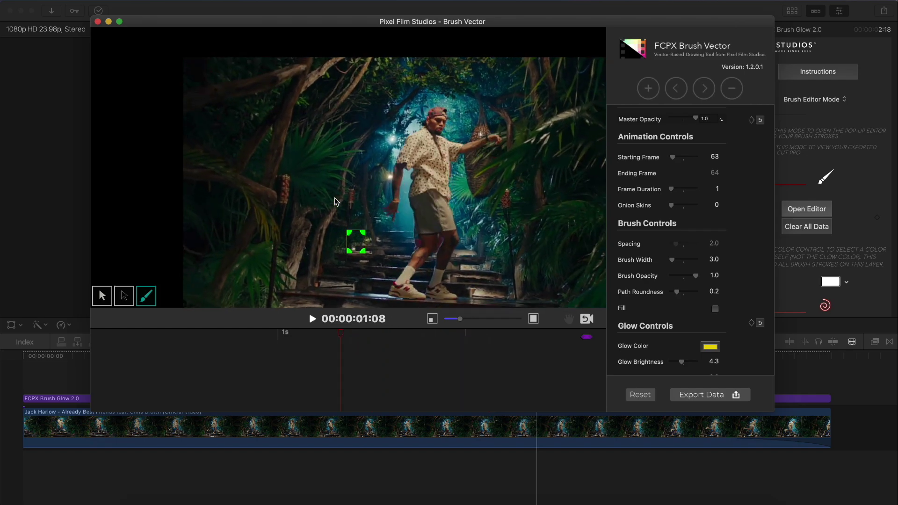
{"action": "key", "text": "Right"}
{"action": "key", "text": "Right"}
{"action": "key", "text": "Right"}
{"action": "key", "text": "Right"}
Step: Export the brush data and play back the lasso animation in Brush Export Mode
{"action": "left_click", "coordinate": [721, 395]}
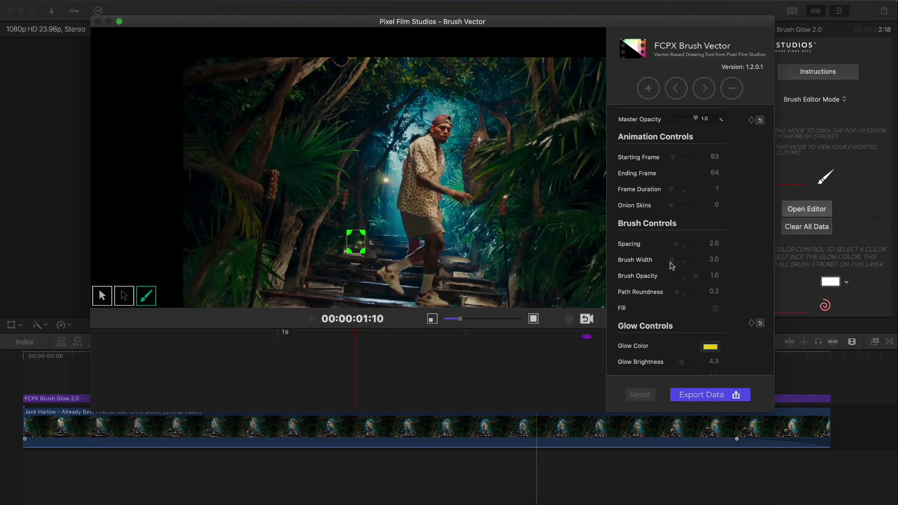
{"action": "left_click", "coordinate": [811, 100]}
{"action": "left_click", "coordinate": [808, 112]}
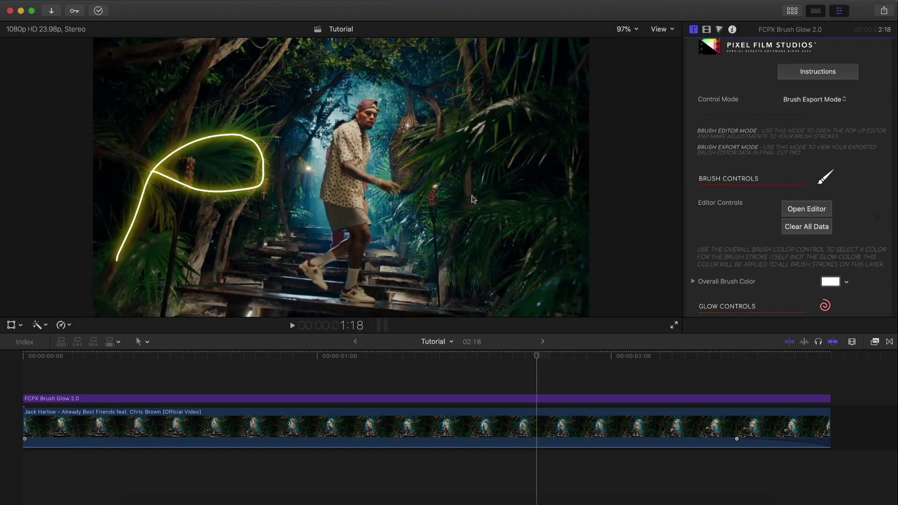
{"action": "left_click", "coordinate": [364, 357]}
{"action": "key", "text": "space"}
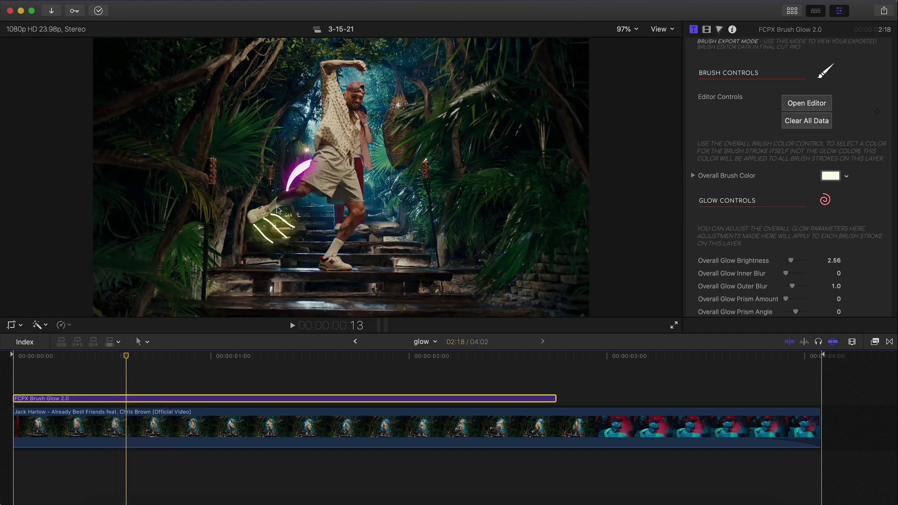
Step: Set the glow project's Brush Glow layer to Brush Editor Mode and open its editor
{"action": "scroll", "coordinate": [826, 88], "scroll_direction": "up", "scroll_amount": 5}
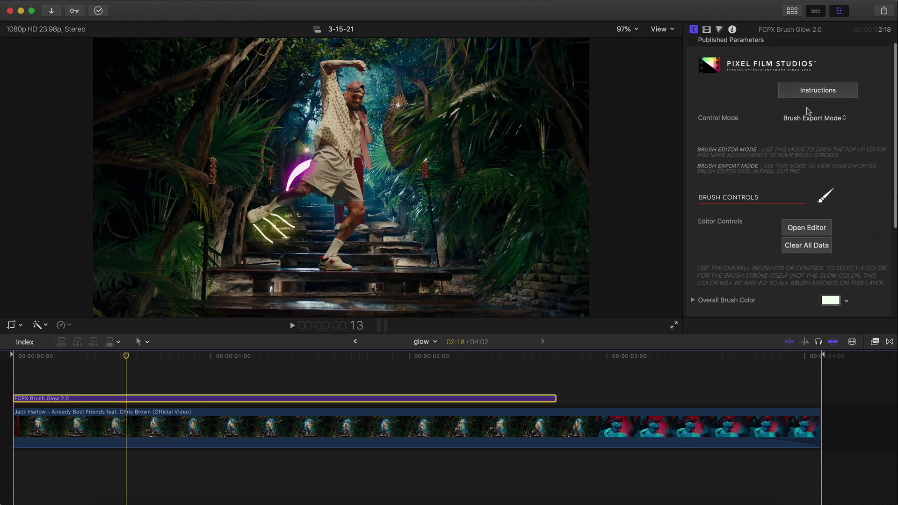
{"action": "left_click", "coordinate": [799, 119]}
{"action": "left_click", "coordinate": [790, 109]}
{"action": "scroll", "coordinate": [784, 162], "scroll_direction": "down", "scroll_amount": 3}
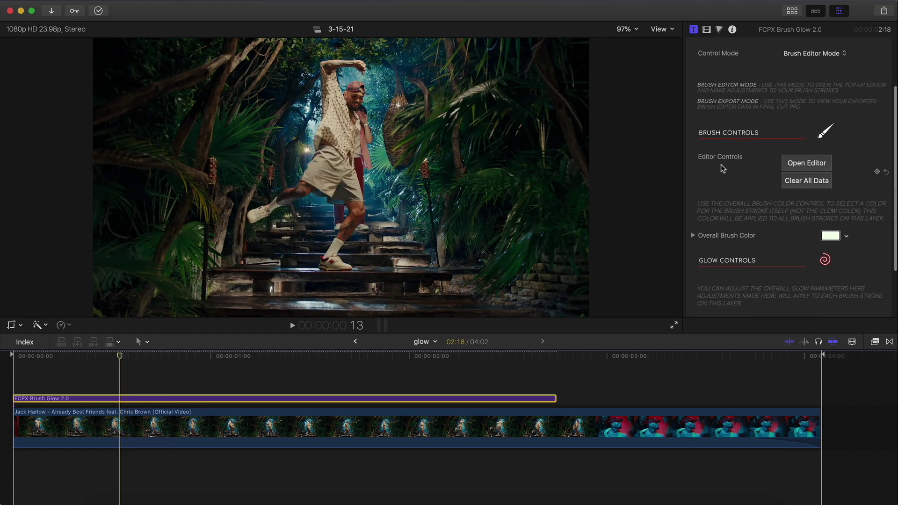
{"action": "left_click", "coordinate": [785, 163]}
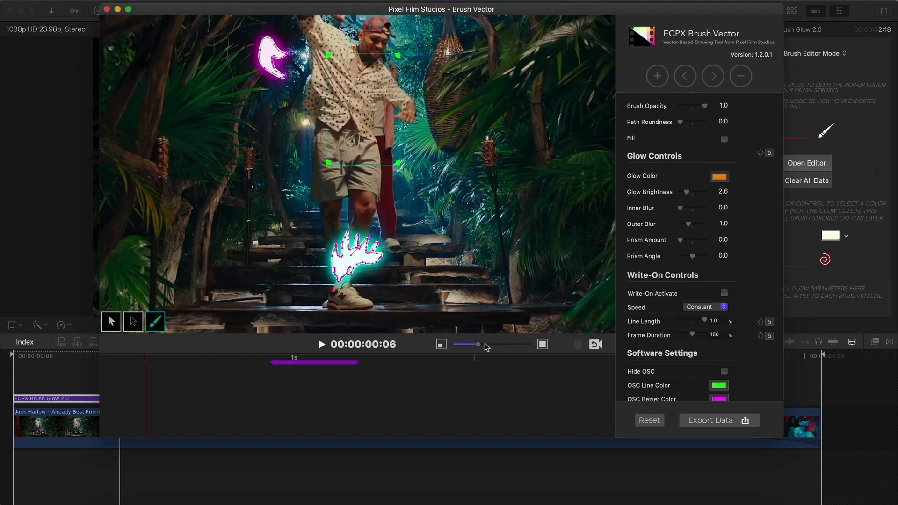
Step: Reshape the lower edge of the cyan flame above the shoe at 00:06 by moving its path points
{"action": "left_click_drag", "start_coordinate": [486, 346], "coordinate": [503, 349]}
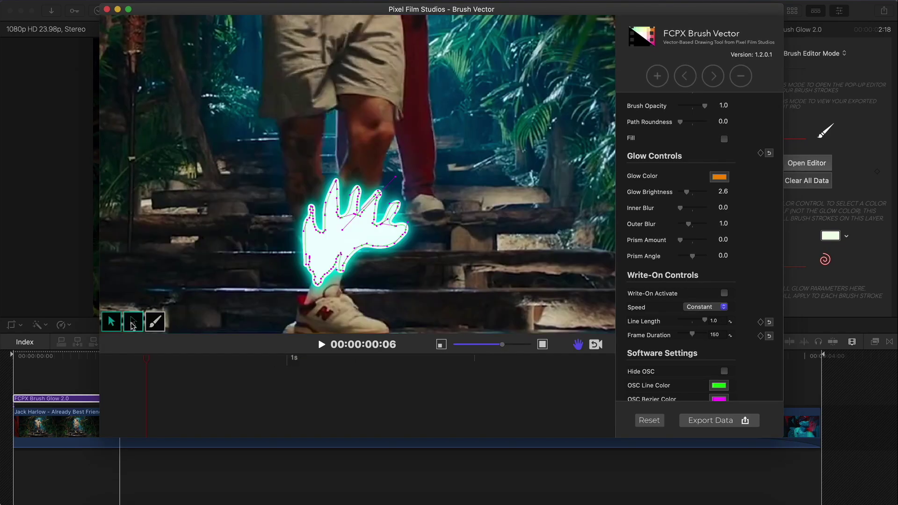
{"action": "left_click", "coordinate": [134, 322]}
{"action": "left_click", "coordinate": [338, 204]}
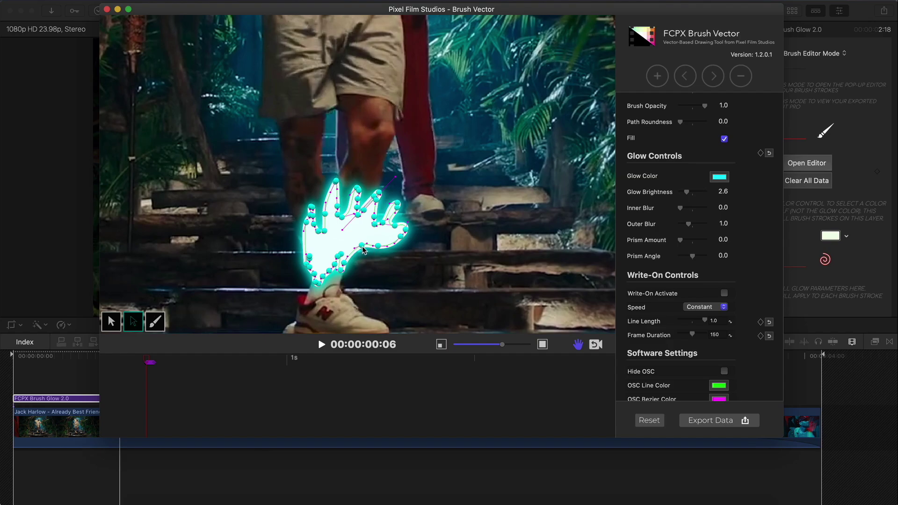
{"action": "mouse_move", "coordinate": [358, 247]}
{"action": "left_mouse_down"}
{"action": "mouse_move", "coordinate": [371, 270]}
{"action": "mouse_move", "coordinate": [372, 249]}
{"action": "left_mouse_up"}
{"action": "left_click_drag", "start_coordinate": [365, 243], "coordinate": [373, 263]}
{"action": "left_click_drag", "start_coordinate": [348, 264], "coordinate": [352, 253]}
{"action": "left_click", "coordinate": [381, 267]}
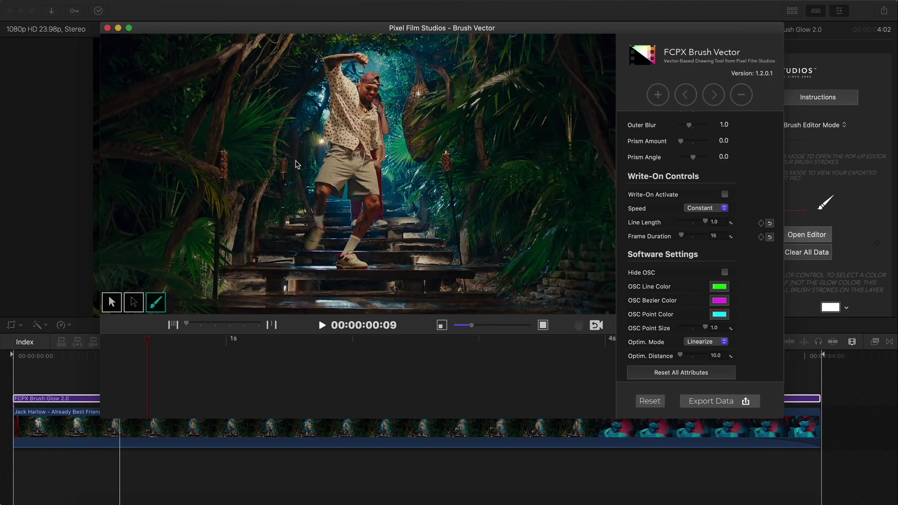
Step: Draw a magenta stroke at 00:09 tracing the stepped edge of the stairs up towards the dancer
{"action": "scroll", "coordinate": [735, 265], "scroll_direction": "up", "scroll_amount": 10}
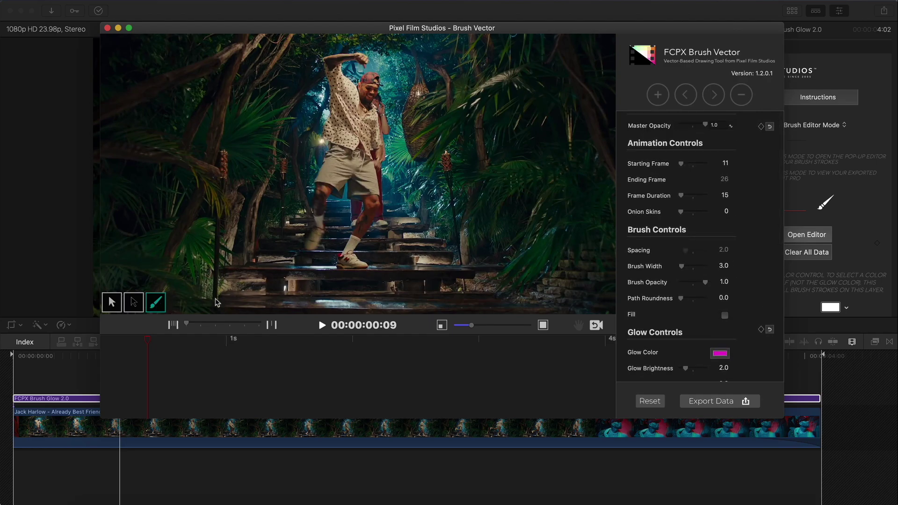
{"action": "mouse_move", "coordinate": [216, 299]}
{"action": "left_mouse_down"}
{"action": "mouse_move", "coordinate": [216, 265]}
{"action": "mouse_move", "coordinate": [242, 265]}
{"action": "mouse_move", "coordinate": [304, 221]}
{"action": "left_mouse_up"}
{"action": "scroll", "coordinate": [767, 205], "scroll_direction": "up", "scroll_amount": 10}
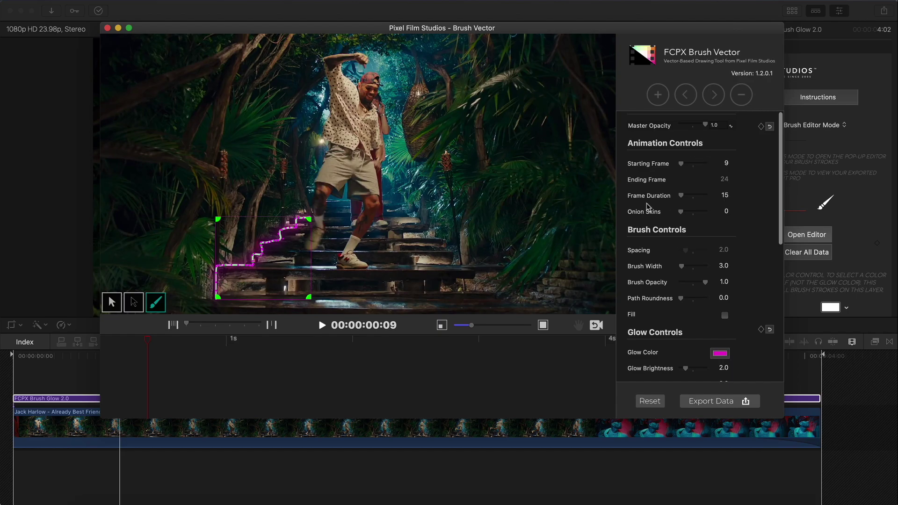
Step: Activate Write-On for the staircase stroke and play back its animation
{"action": "scroll", "coordinate": [735, 267], "scroll_direction": "down", "scroll_amount": 10}
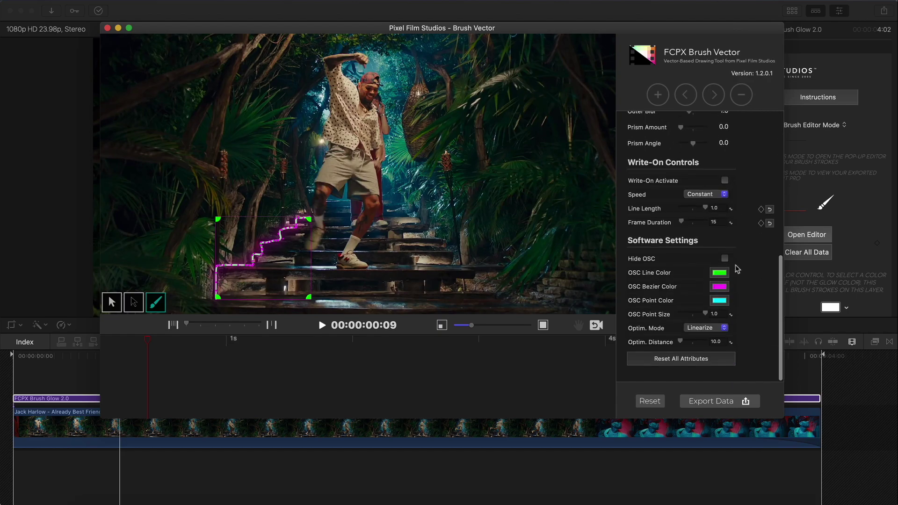
{"action": "left_click", "coordinate": [724, 194]}
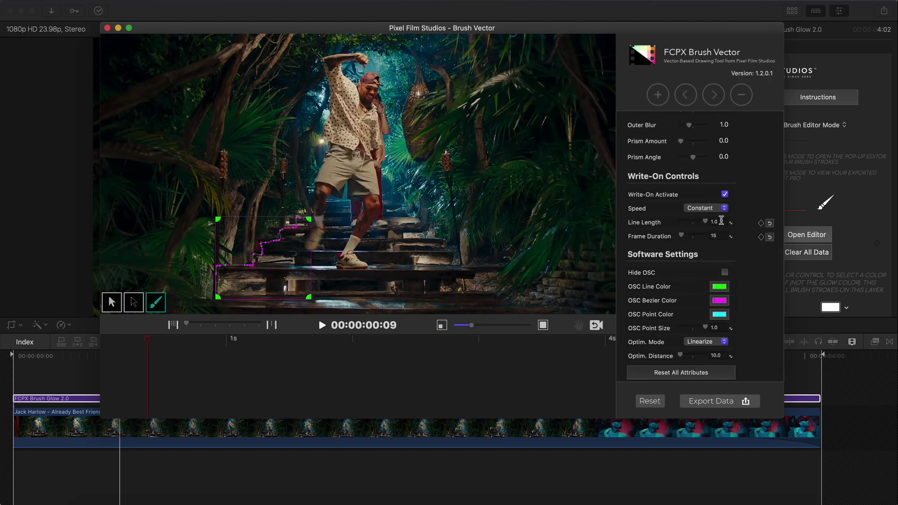
{"action": "key", "text": "space"}
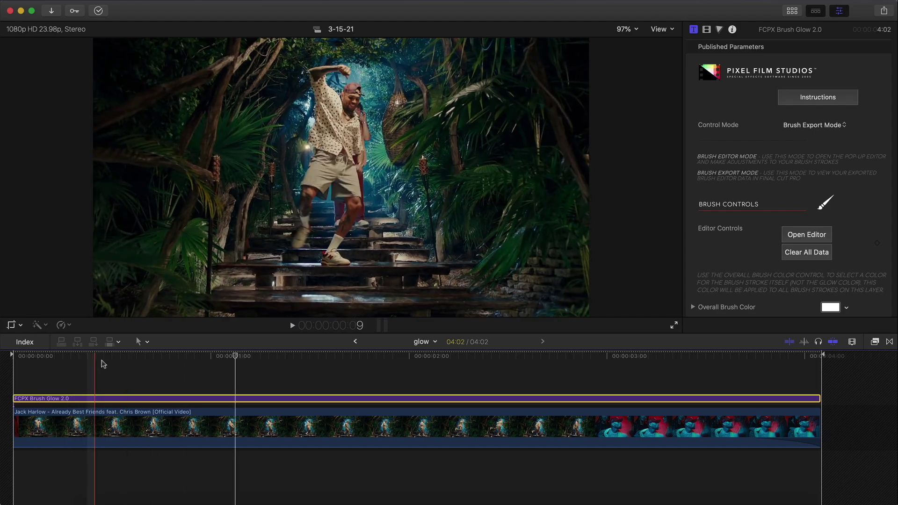
{"action": "key", "text": "space"}
{"action": "key", "text": "space"}
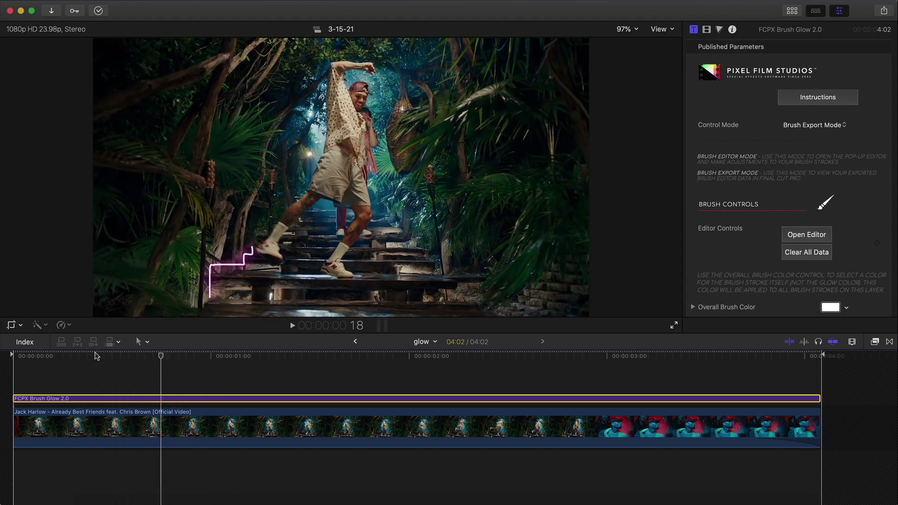
{"action": "key", "text": "space"}
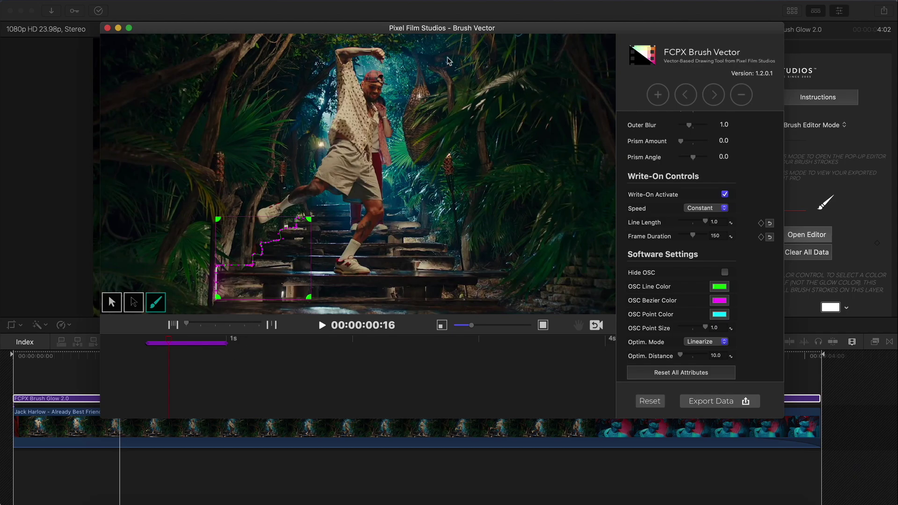
Step: Adjust the staircase stroke's duration, trying 66 frames and a shorter length before ending it between two and three seconds
{"action": "left_click_drag", "start_coordinate": [464, 31], "coordinate": [464, 19]}
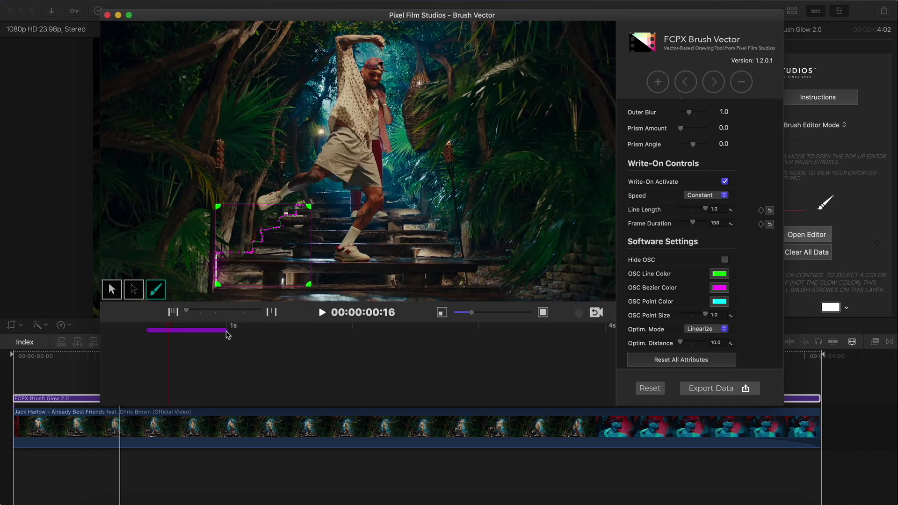
{"action": "left_click_drag", "start_coordinate": [227, 335], "coordinate": [496, 343]}
{"action": "scroll", "coordinate": [683, 187], "scroll_direction": "up", "scroll_amount": 10}
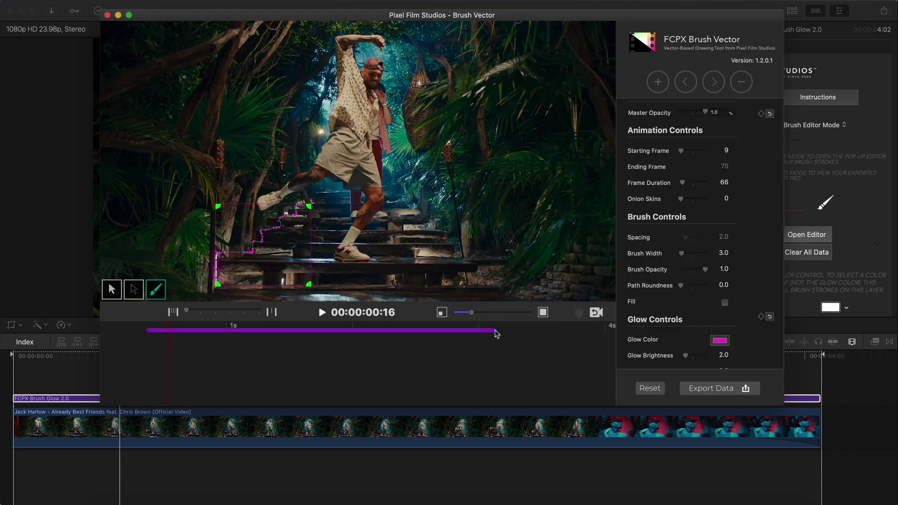
{"action": "left_click_drag", "start_coordinate": [495, 333], "coordinate": [188, 341]}
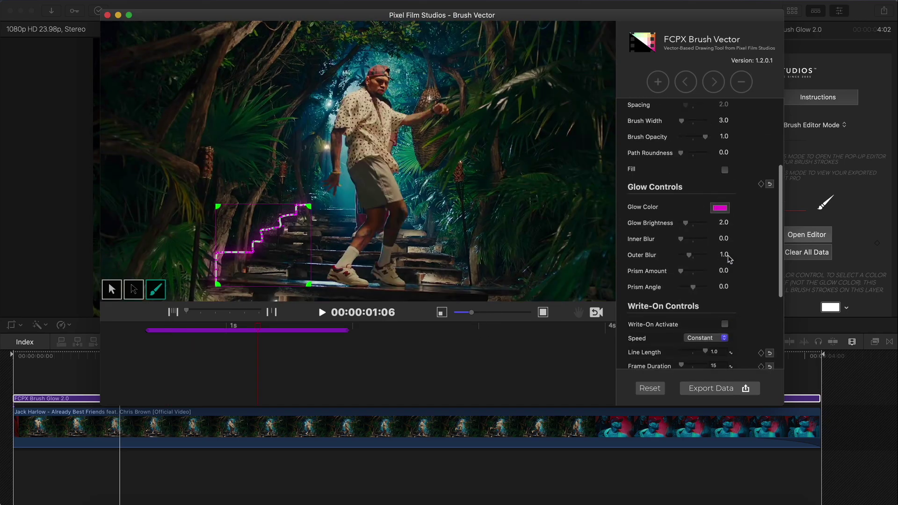
{"action": "scroll", "coordinate": [725, 257], "scroll_direction": "up", "scroll_amount": 8}
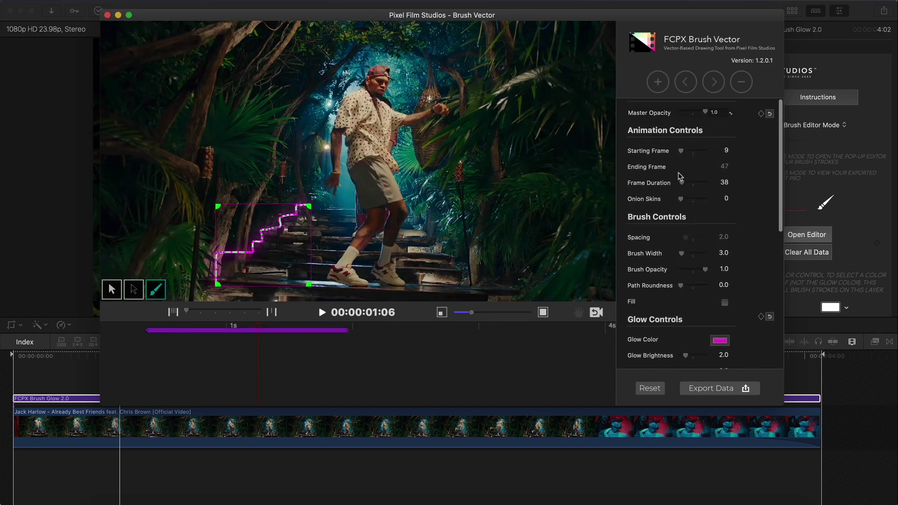
{"action": "left_click_drag", "start_coordinate": [684, 186], "coordinate": [686, 186]}
Step: Open the staircase stroke's Glow Color picker and leave the magenta color as it is
{"action": "scroll", "coordinate": [683, 185], "scroll_direction": "down", "scroll_amount": 5}
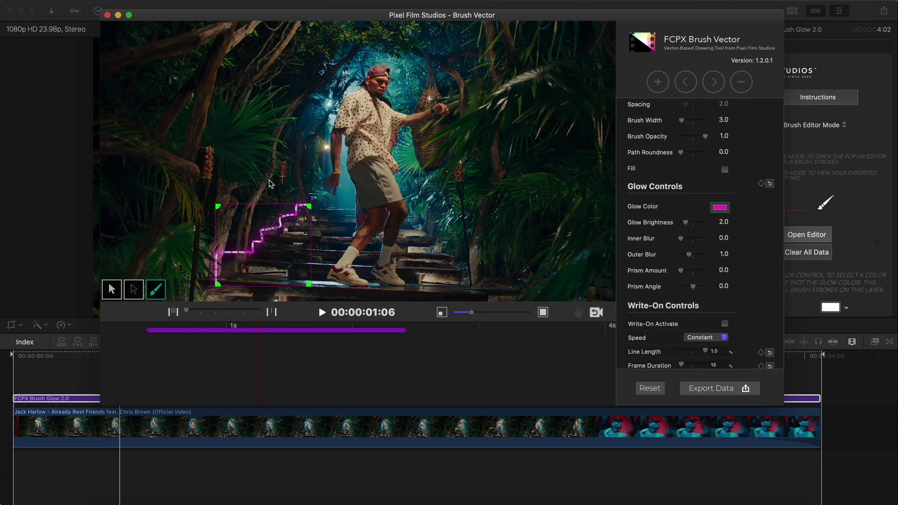
{"action": "scroll", "coordinate": [694, 209], "scroll_direction": "down", "scroll_amount": 1}
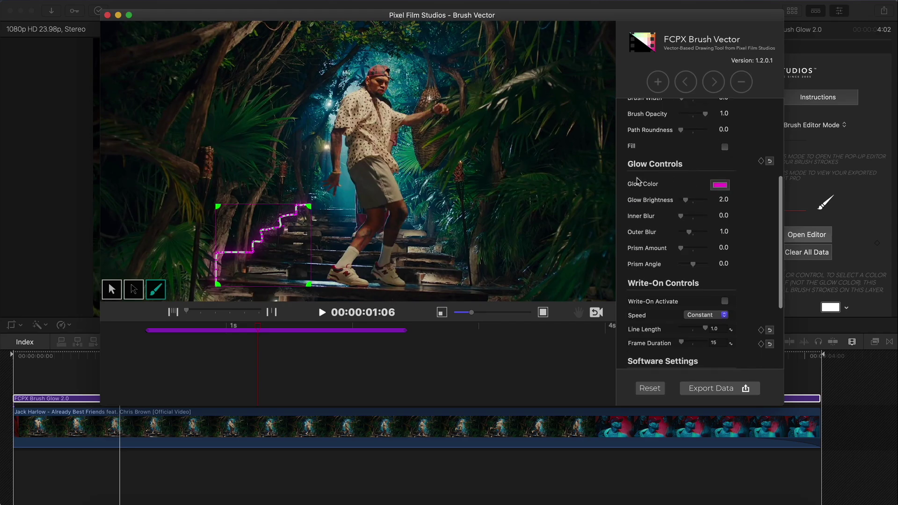
{"action": "left_click", "coordinate": [719, 185]}
{"action": "left_click", "coordinate": [558, 88]}
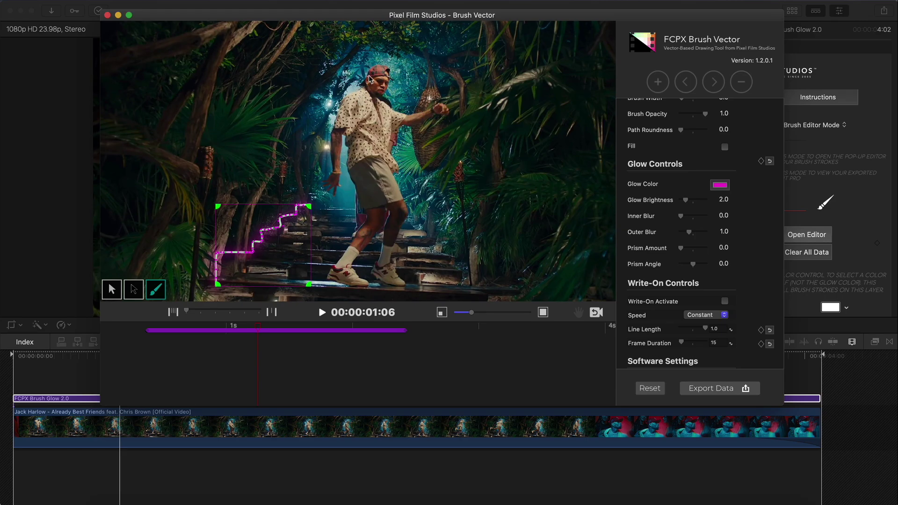
Step: Draw a stroke at 01:06 outlining the dancer's cap, back, hanging arm and rear leg, and set its Glow Color to cyan
{"action": "left_click_drag", "start_coordinate": [370, 76], "coordinate": [345, 102]}
{"action": "left_click", "coordinate": [335, 136]}
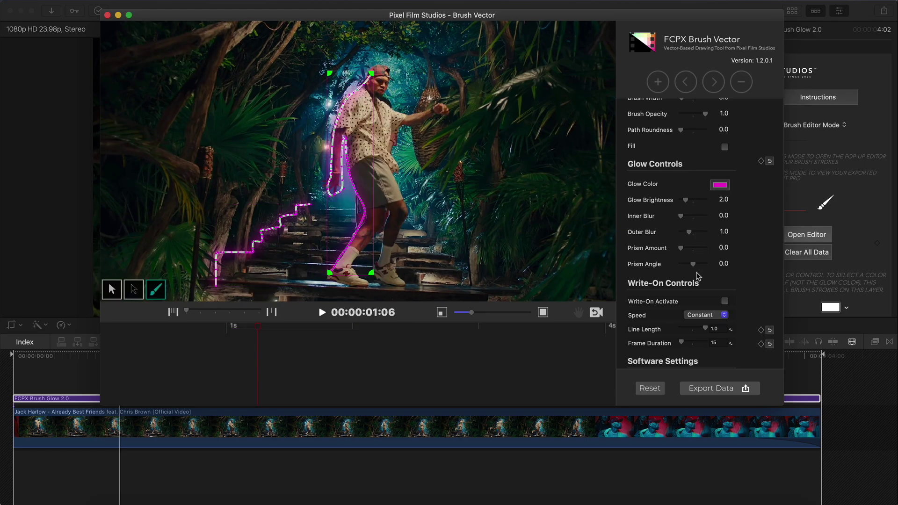
{"action": "scroll", "coordinate": [692, 224], "scroll_direction": "up", "scroll_amount": 2}
{"action": "left_click", "coordinate": [720, 220]}
{"action": "left_click_drag", "start_coordinate": [616, 192], "coordinate": [560, 192]}
{"action": "left_click", "coordinate": [557, 88]}
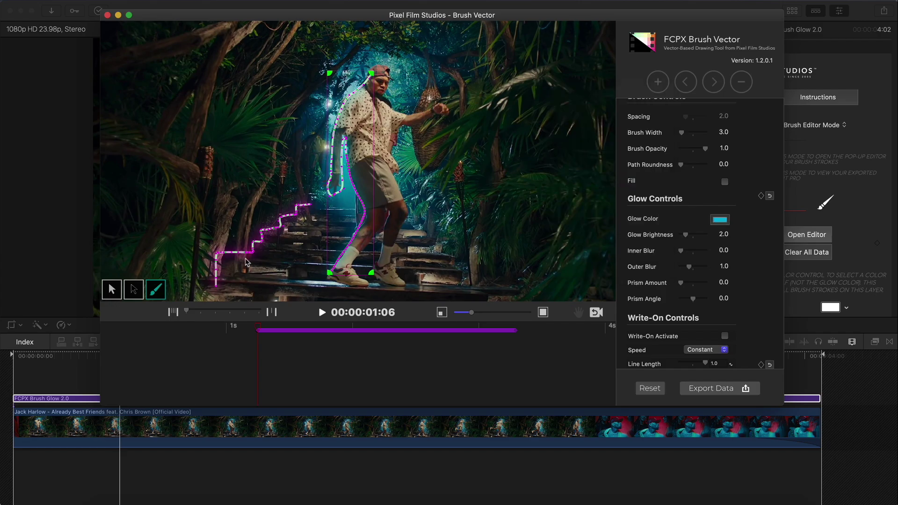
Step: Export the brush stroke data from the editor to the Final Cut Pro timeline
{"action": "scroll", "coordinate": [734, 366], "scroll_direction": "down", "scroll_amount": 5}
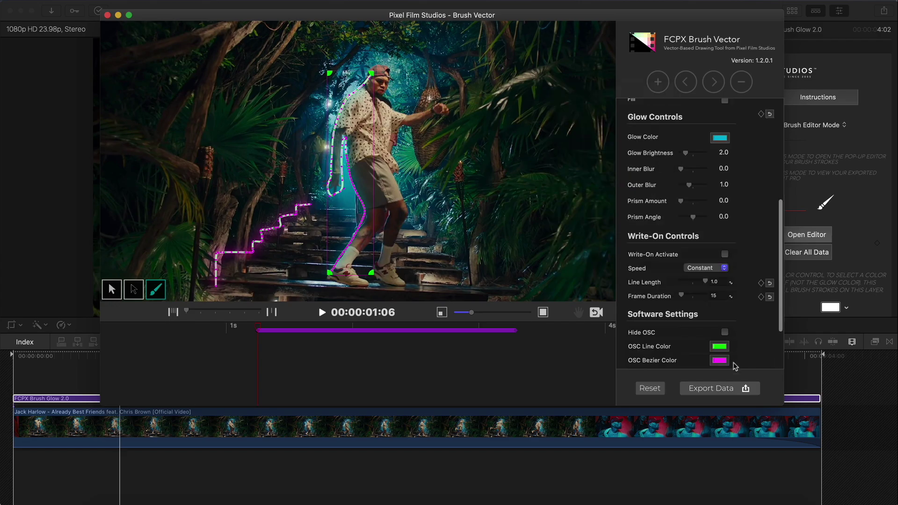
{"action": "left_click", "coordinate": [710, 389]}
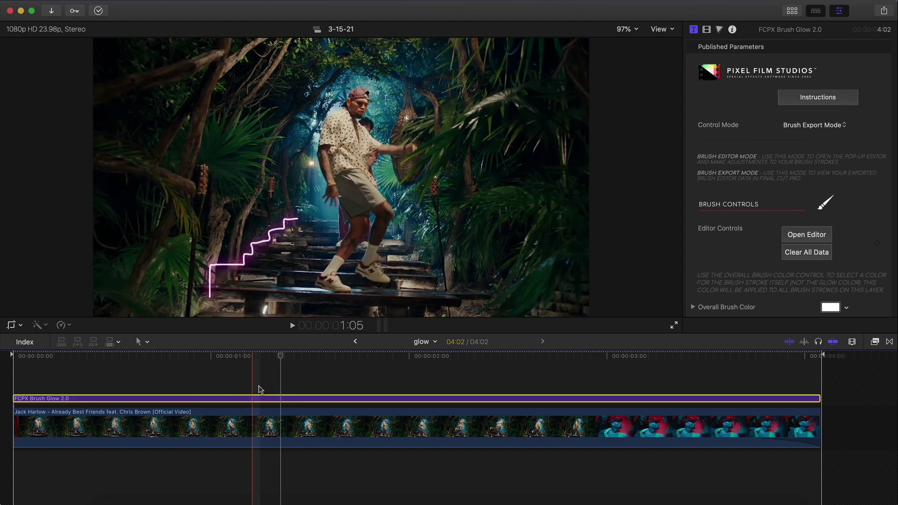
Step: Try a different Overall Brush Color for all the strokes on the FCPX Brush Glow 2.0 layer
{"action": "scroll", "coordinate": [793, 179], "scroll_direction": "down", "scroll_amount": 8}
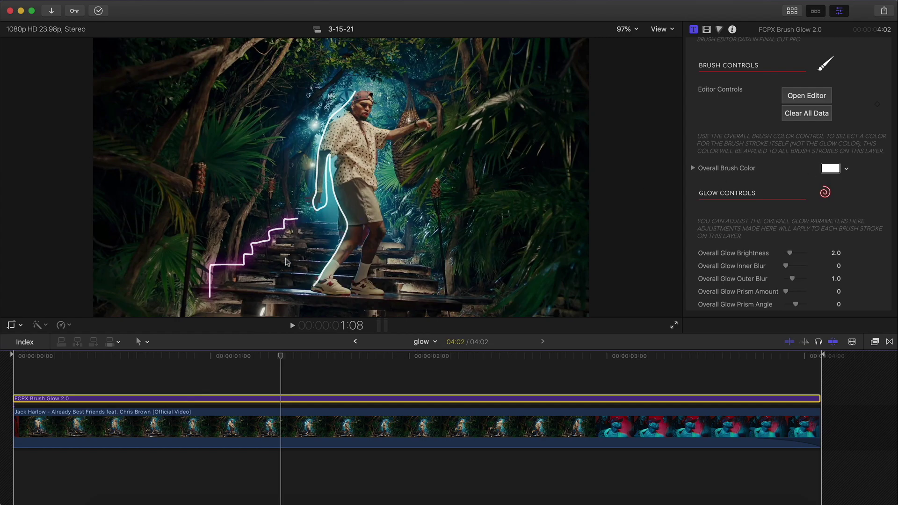
{"action": "left_click", "coordinate": [828, 169]}
{"action": "mouse_move", "coordinate": [616, 176]}
{"action": "left_mouse_down"}
{"action": "mouse_move", "coordinate": [635, 133]}
{"action": "mouse_move", "coordinate": [586, 126]}
{"action": "mouse_move", "coordinate": [569, 140]}
{"action": "mouse_move", "coordinate": [557, 181]}
{"action": "mouse_move", "coordinate": [588, 225]}
{"action": "mouse_move", "coordinate": [644, 211]}
{"action": "left_mouse_up"}
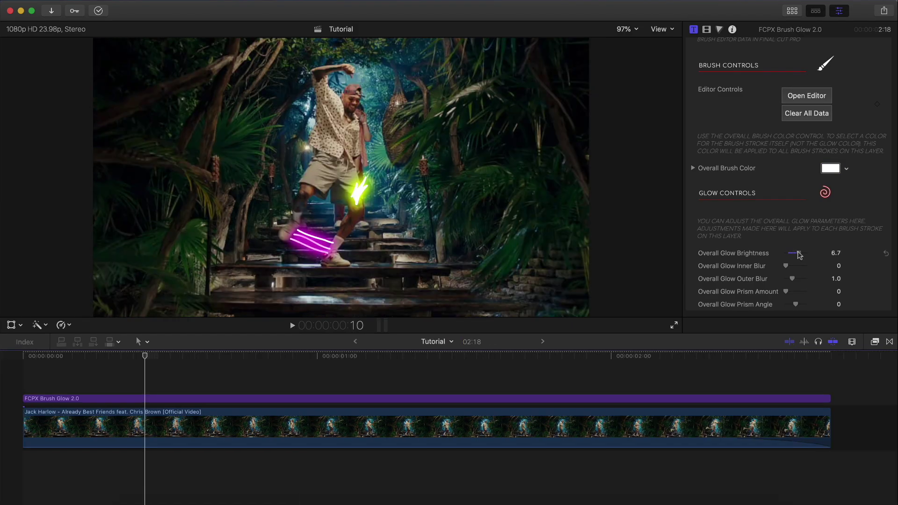
Step: Try an Overall Glow Brightness of 3.8 and an Overall Glow Inner Blur of 0.14 on the Tutorial project's strokes
{"action": "mouse_move", "coordinate": [799, 253]}
{"action": "left_mouse_down"}
{"action": "mouse_move", "coordinate": [789, 253]}
{"action": "mouse_move", "coordinate": [790, 266]}
{"action": "left_mouse_up"}
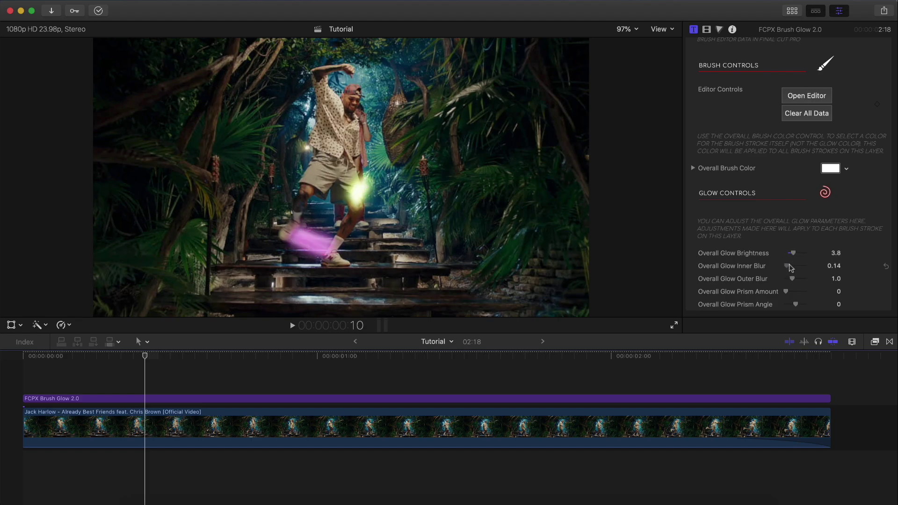
{"action": "scroll", "coordinate": [846, 219], "scroll_direction": "up", "scroll_amount": 6}
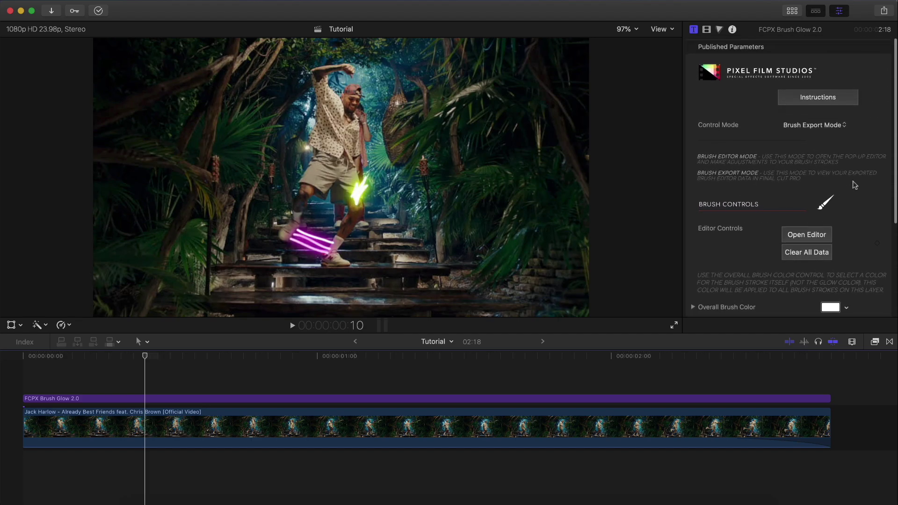